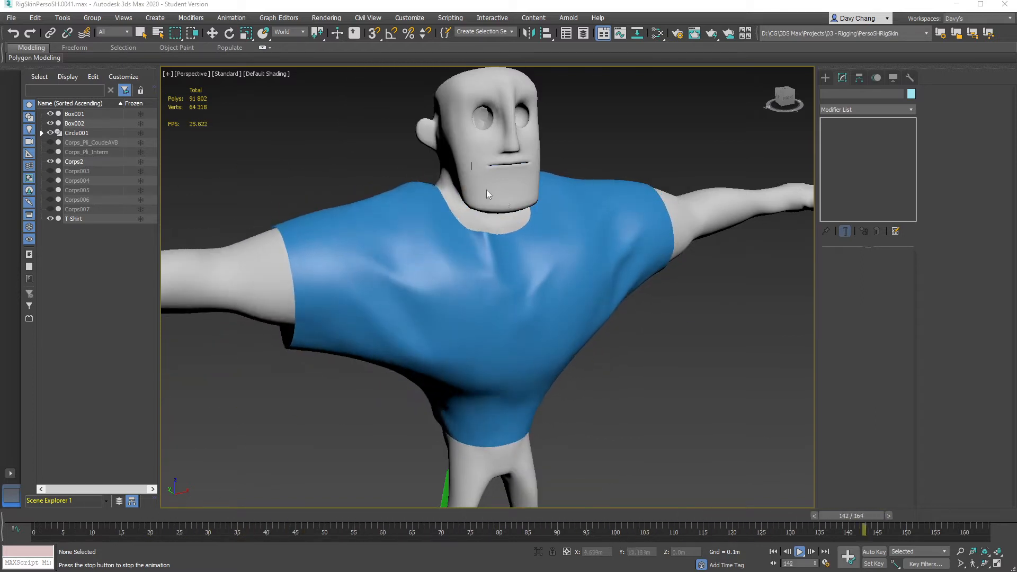
# Show edged faces in the viewport and stop the animation playback.
pyautogui.press('F4')
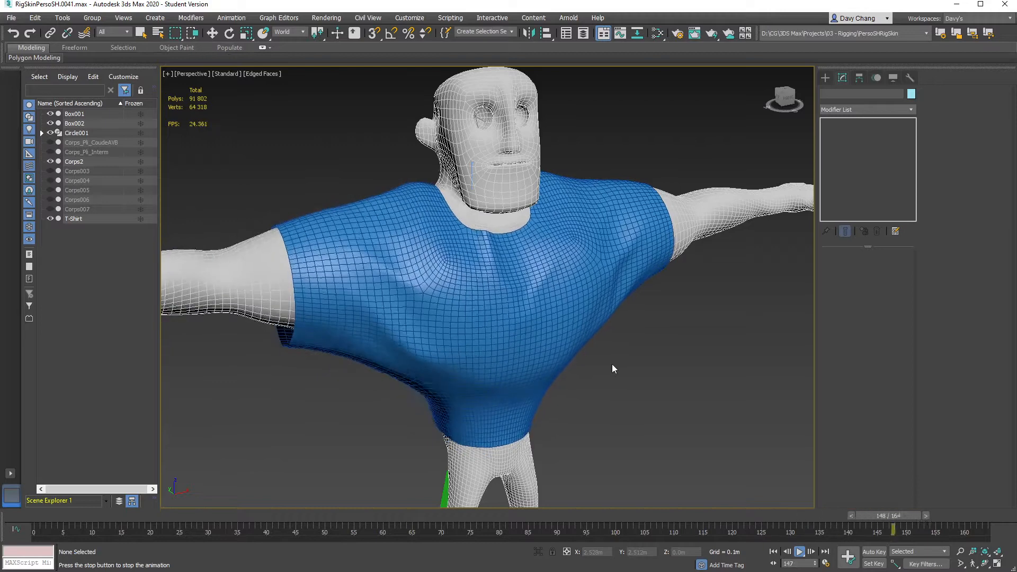
pyautogui.click(802, 554)
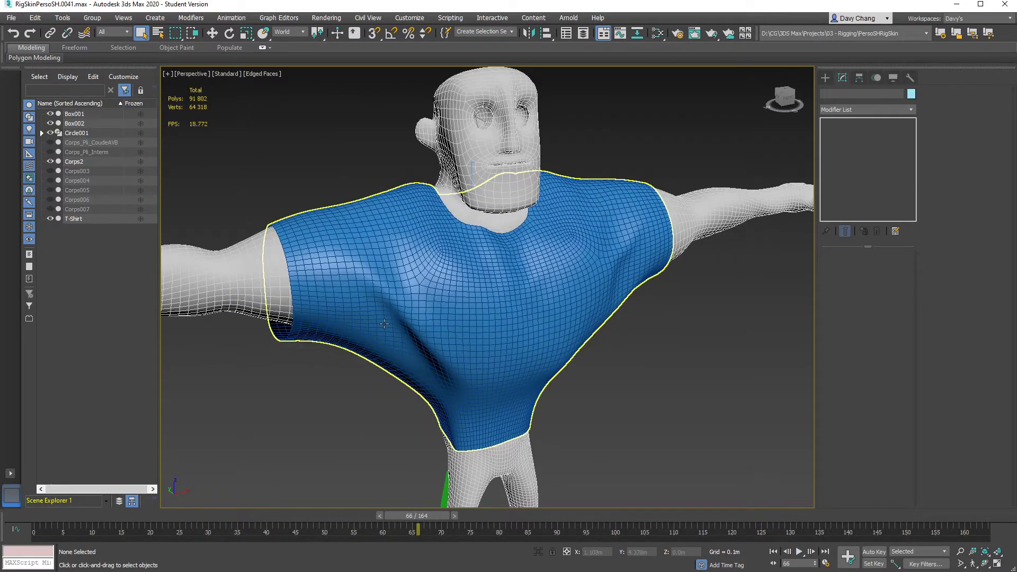
# Select the T-shirt and return the animation to frame 0.
pyautogui.click(384, 324)
pyautogui.keyDown('alt'); pyautogui.moveTo(569, 359); pyautogui.dragTo(592, 354, button='middle'); pyautogui.keyUp('alt')
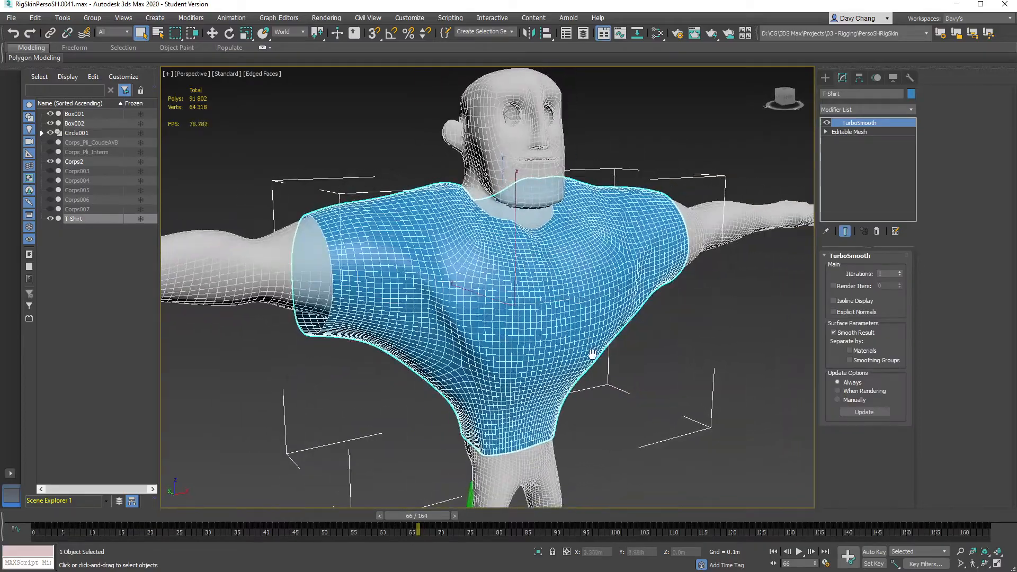
pyautogui.moveTo(417, 522); pyautogui.dragTo(15, 503)
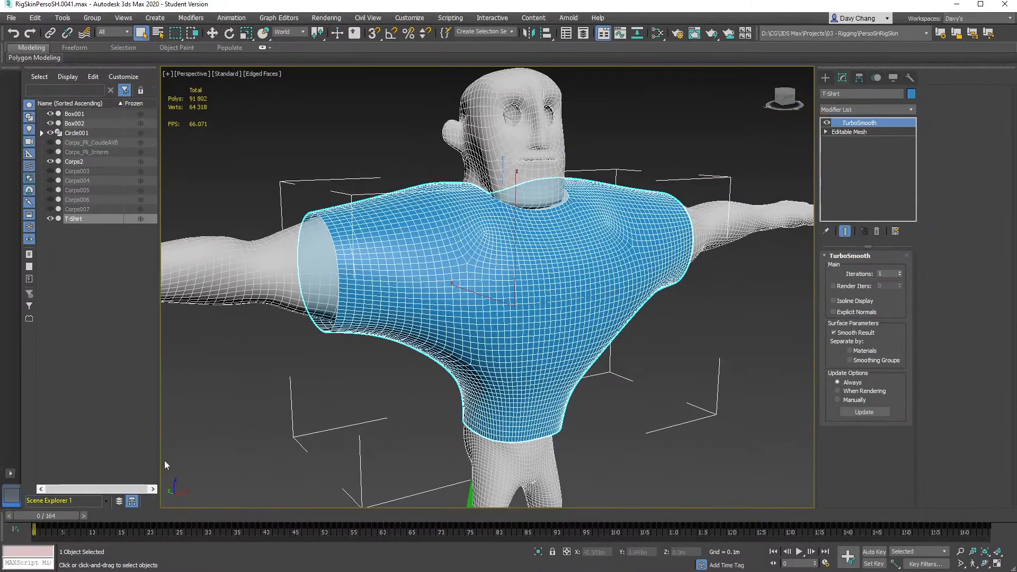
pyautogui.moveTo(44, 515)
pyautogui.mouseDown()
pyautogui.moveTo(974, 532)
pyautogui.moveTo(36, 507)
pyautogui.mouseUp()
pyautogui.moveTo(72, 517); pyautogui.dragTo(52, 528)
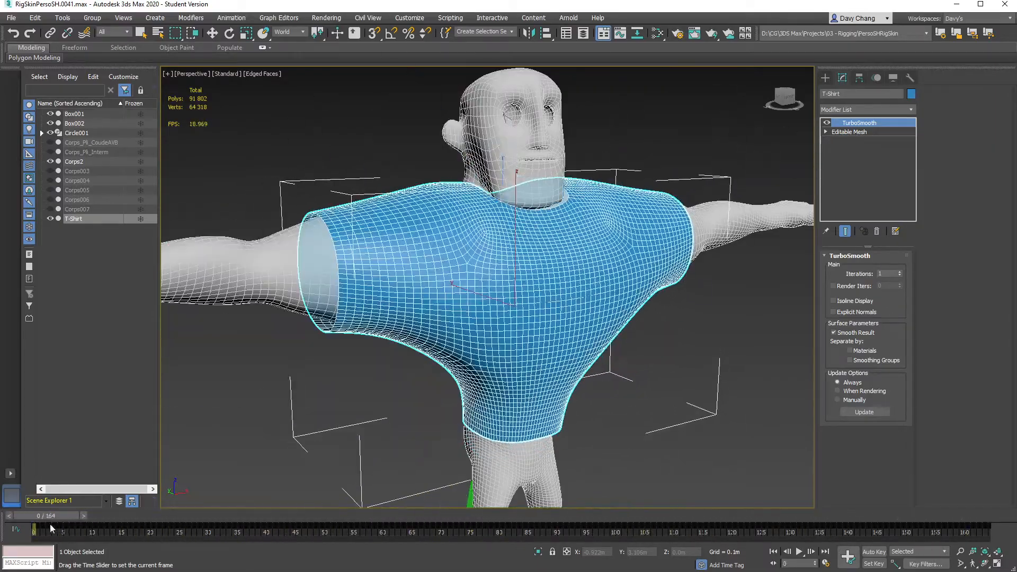
# Select the character's right upper arm bone and try rotating it at frame 65.
pyautogui.click(218, 248)
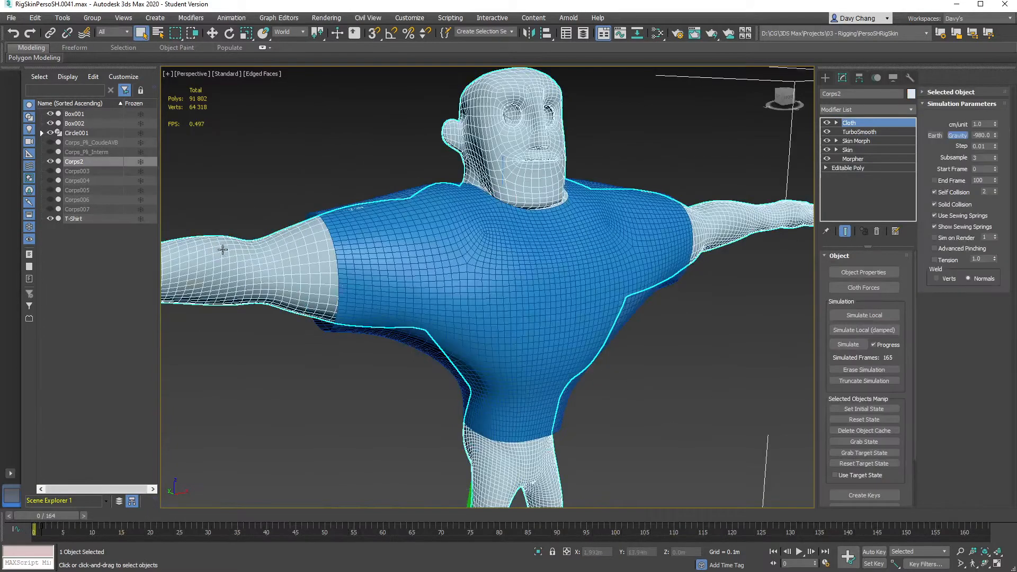
pyautogui.click(291, 258)
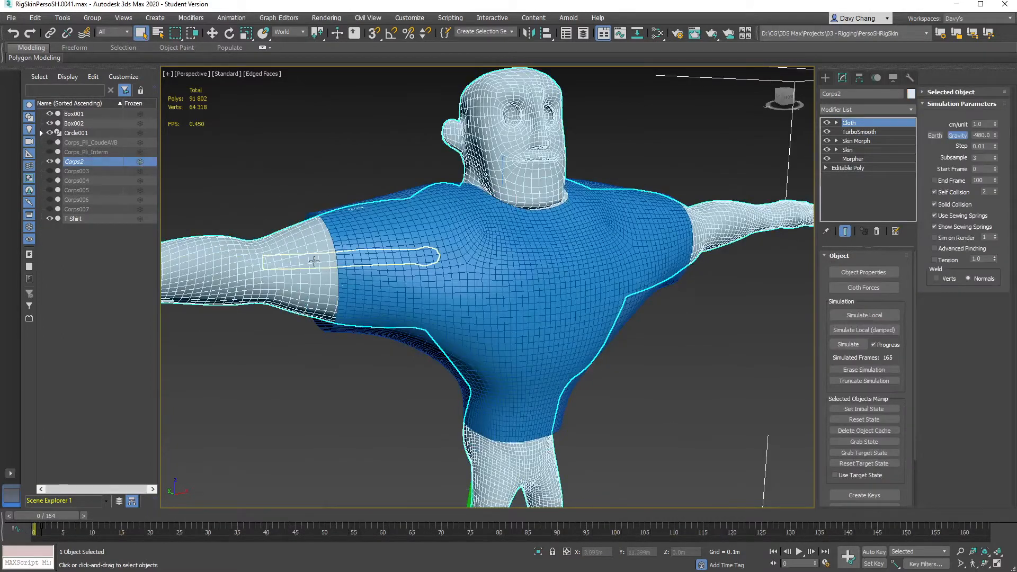
pyautogui.moveTo(262, 517); pyautogui.dragTo(411, 516)
pyautogui.press('e')
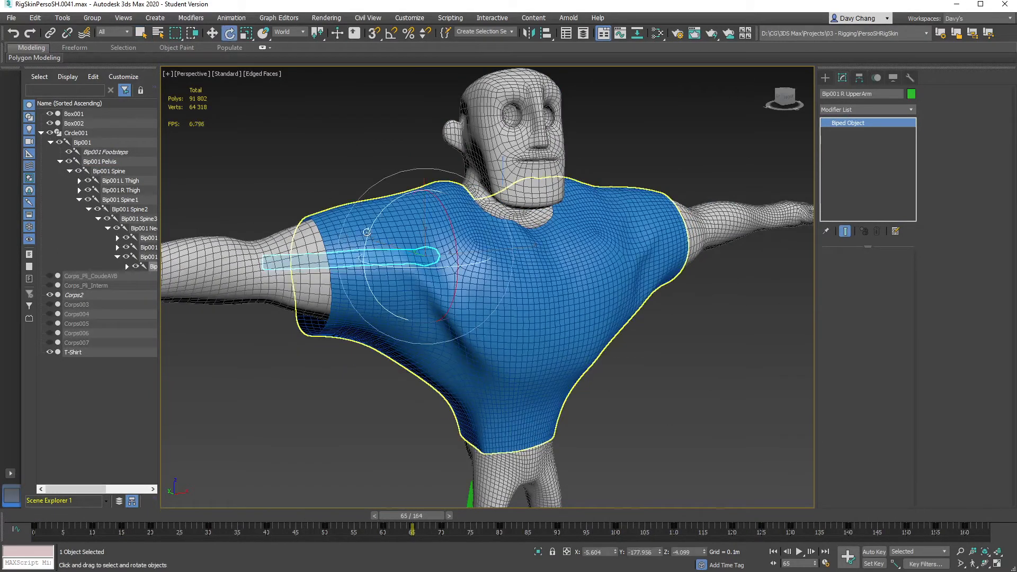
pyautogui.moveTo(385, 209); pyautogui.dragTo(410, 191)
pyautogui.moveTo(428, 518); pyautogui.dragTo(418, 516)
# Turn on Auto Key and rotate the right upper arm bone upward at frame 65.
pyautogui.press('e')
pyautogui.press('n')
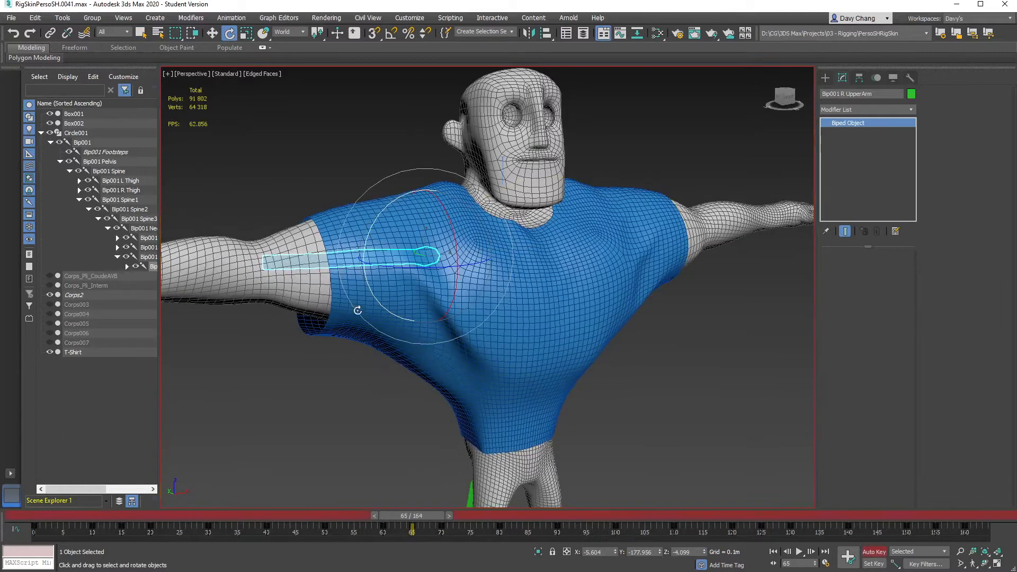
pyautogui.moveTo(375, 218); pyautogui.dragTo(397, 195)
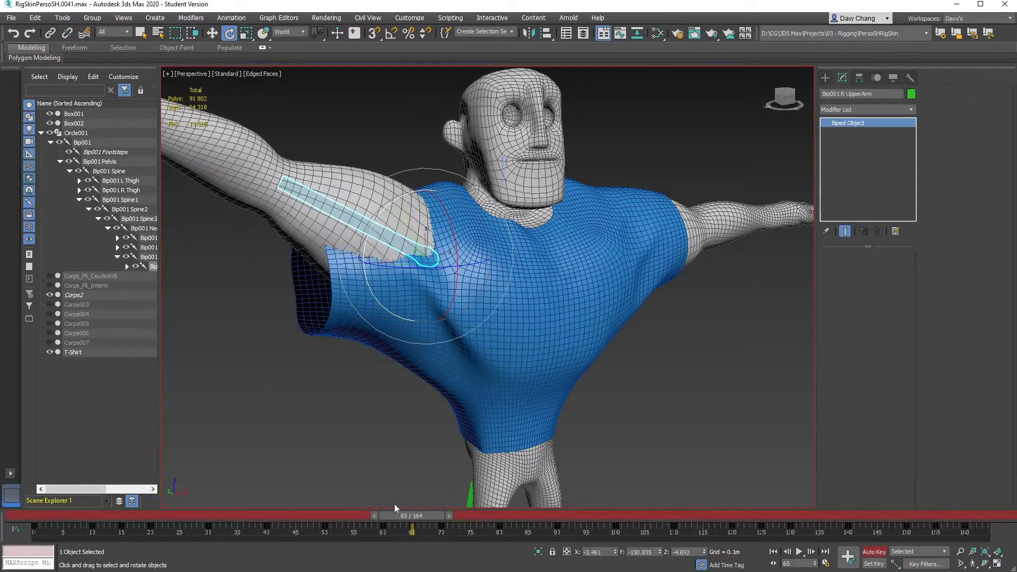
pyautogui.moveTo(405, 514)
pyautogui.mouseDown()
pyautogui.moveTo(357, 516)
pyautogui.moveTo(480, 523)
pyautogui.moveTo(409, 522)
pyautogui.mouseUp()
pyautogui.press('e')
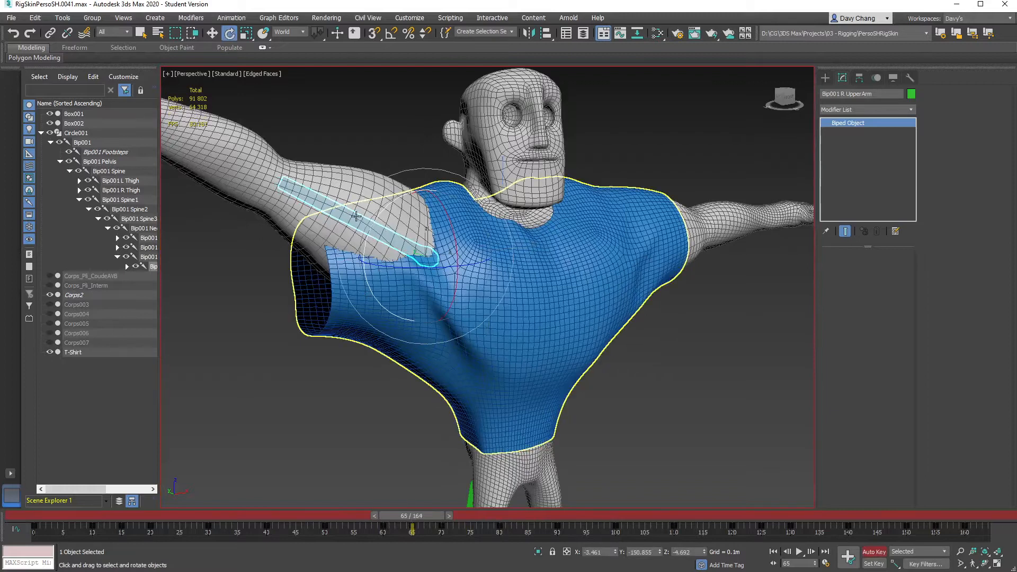
# Undo the right upper arm's rotation and clear the selection.
pyautogui.click(562, 294)
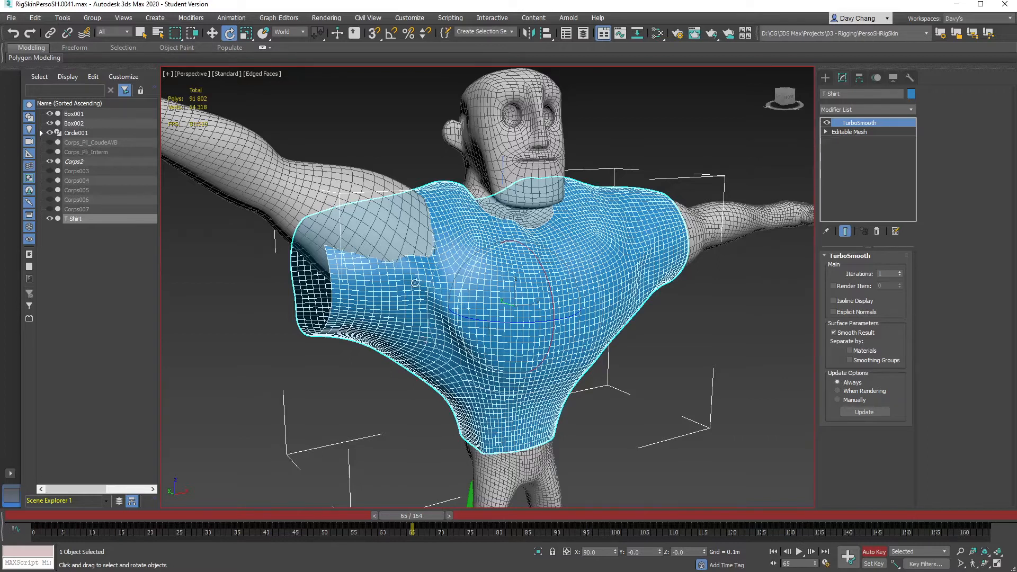
pyautogui.click(406, 241)
pyautogui.moveTo(406, 241); pyautogui.dragTo(422, 244)
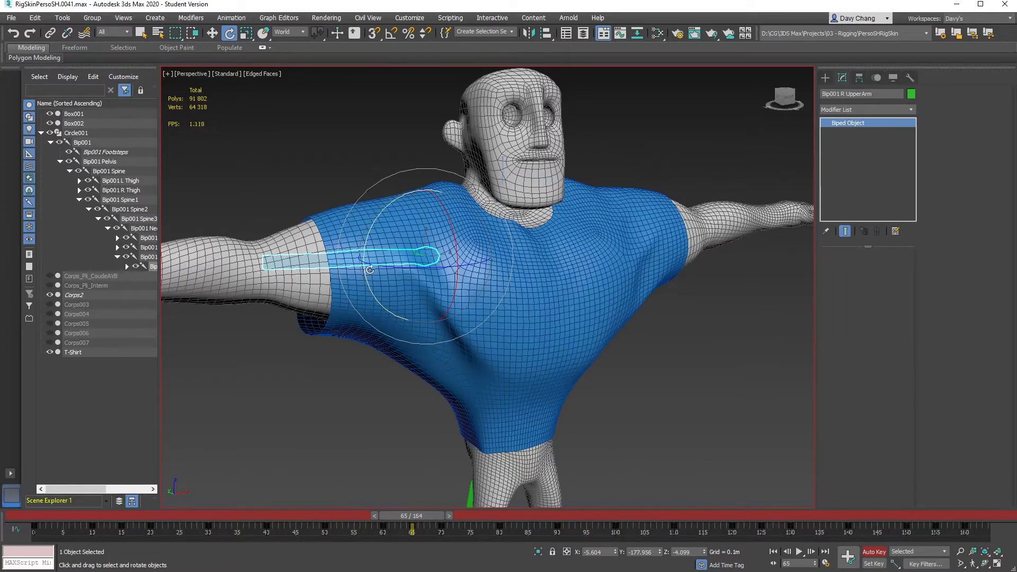
pyautogui.click(308, 412)
pyautogui.scroll(-3, 424, 365)
pyautogui.moveTo(411, 334); pyautogui.dragTo(453, 329, button='middle')
pyautogui.moveTo(524, 315); pyautogui.dragTo(466, 314, button='middle')
pyautogui.scroll(3, 497, 315)
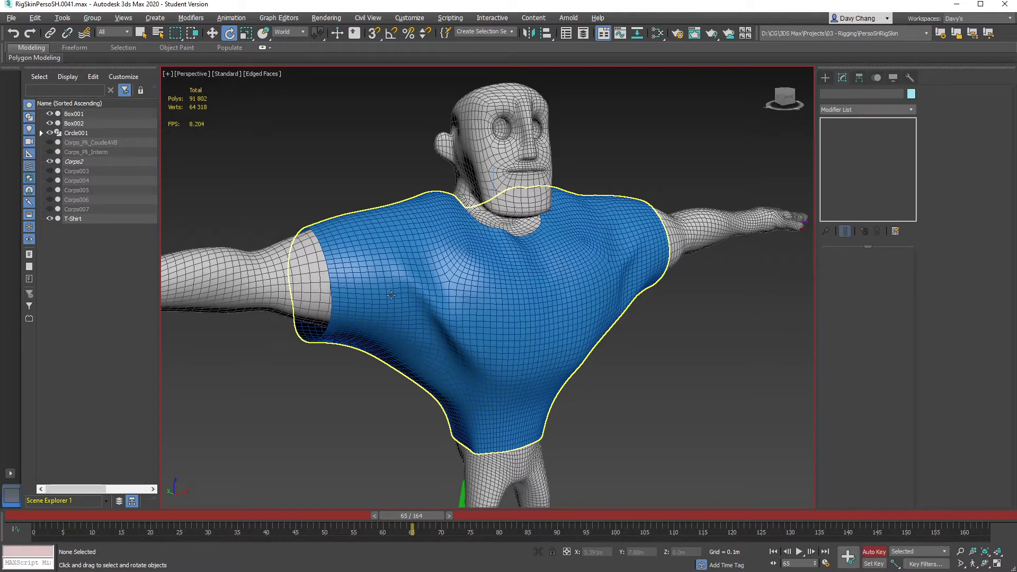
# Select the T-shirt and examine its draped shape and modifier stack at frame 65.
pyautogui.click(507, 342)
pyautogui.keyDown('alt'); pyautogui.moveTo(639, 399); pyautogui.dragTo(598, 350, button='middle'); pyautogui.keyUp('alt')
pyautogui.scroll(2, 620, 345)
pyautogui.scroll(-2, 628, 338)
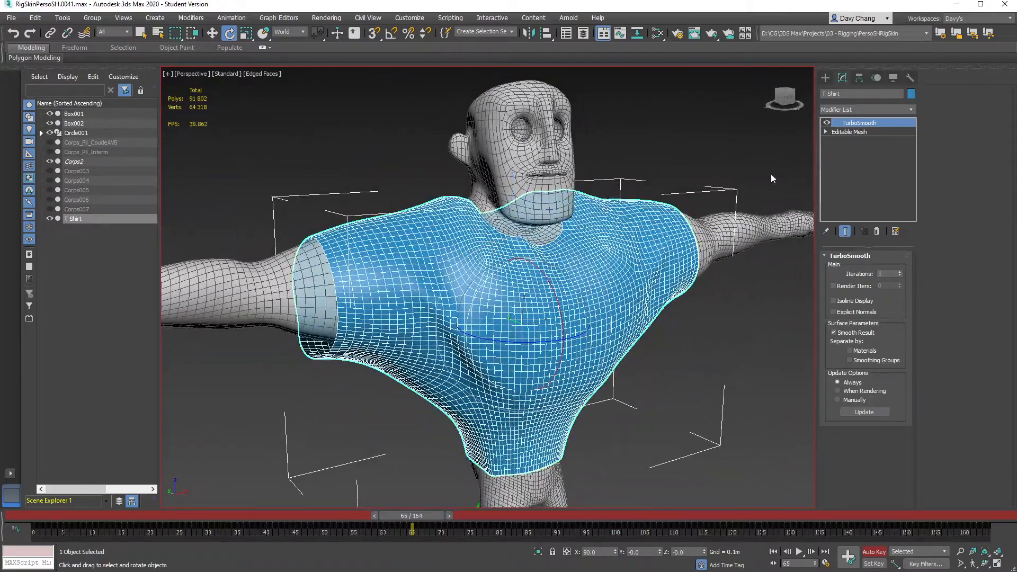
pyautogui.moveTo(590, 310)
pyautogui.keyDown('alt'); pyautogui.mouseDown(button='middle')
pyautogui.moveTo(611, 314)
pyautogui.moveTo(602, 311)
pyautogui.mouseUp(button='middle'); pyautogui.keyUp('alt')
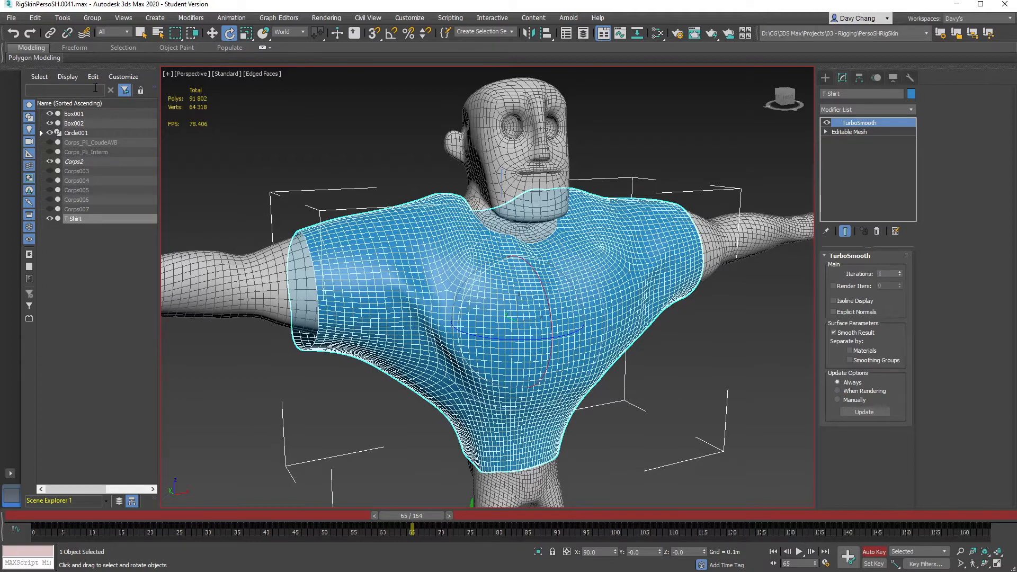
# Reopen the scene RigSkinPersoSH.0041.max without saving the changes.
pyautogui.click(12, 19)
pyautogui.click(34, 60)
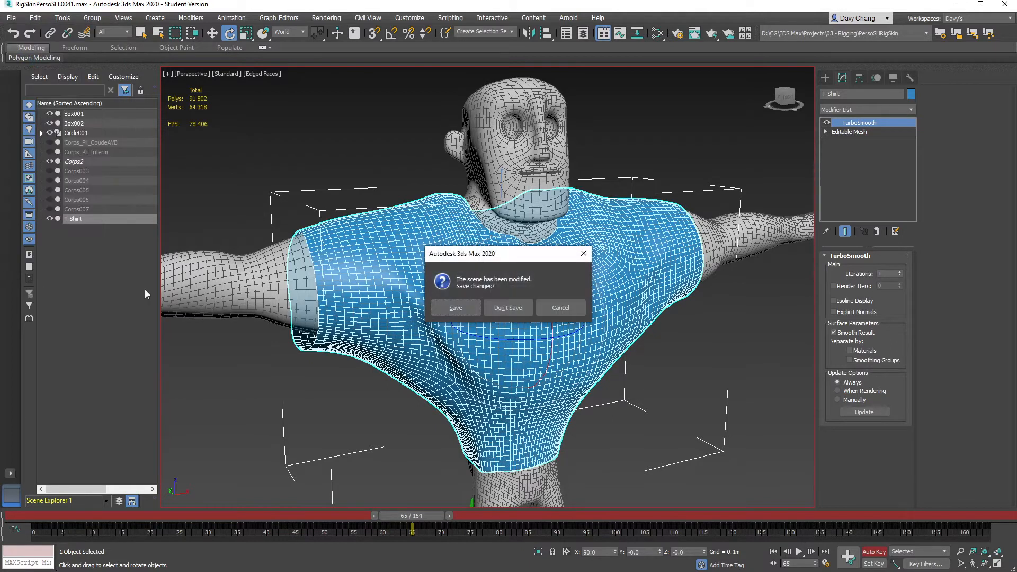
pyautogui.click(510, 310)
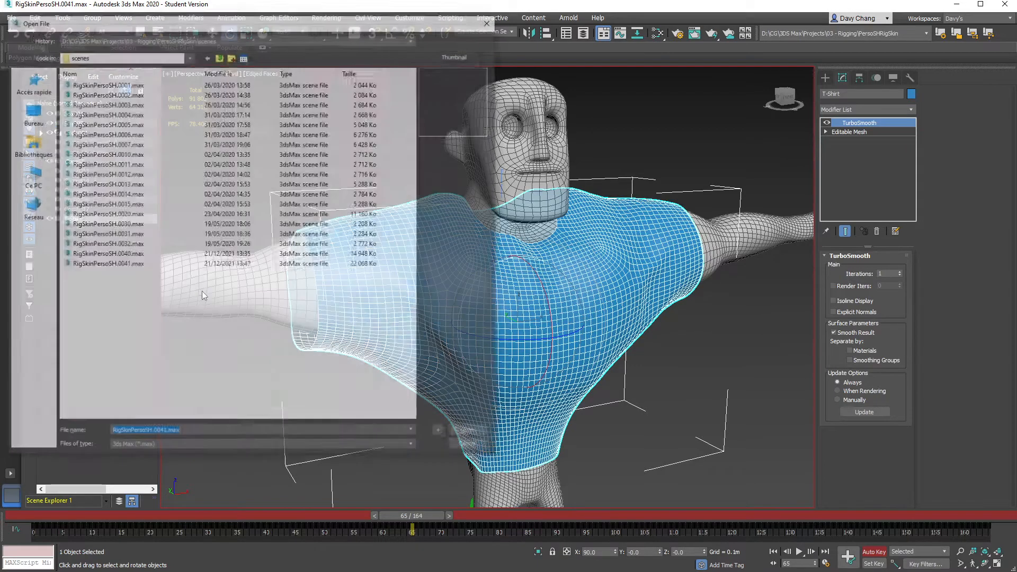
pyautogui.click(129, 265)
pyautogui.click(471, 434)
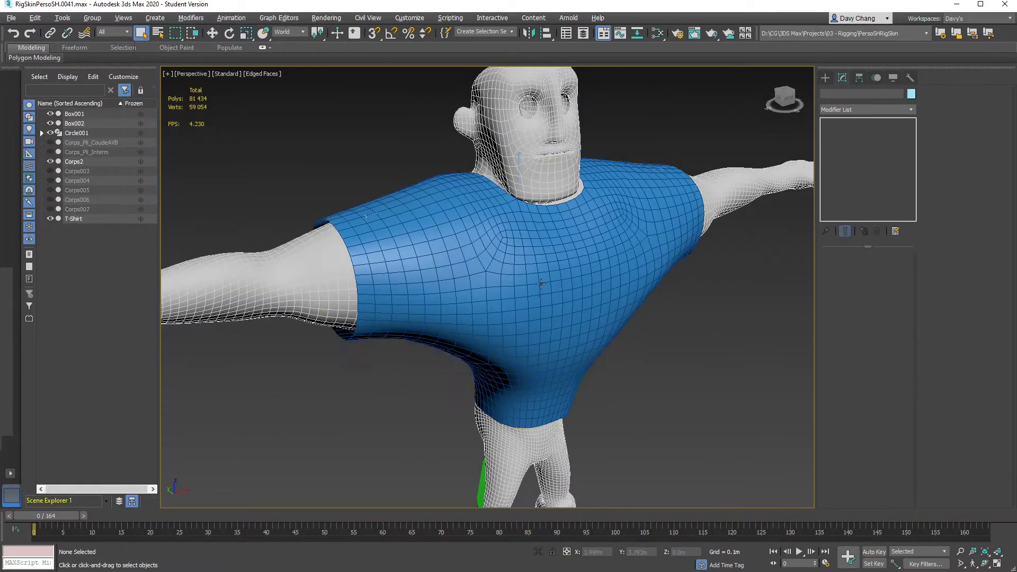
# Select the T-shirt on the character so its full modifier stack is shown.
pyautogui.scroll(-3, 541, 285)
pyautogui.click(543, 302)
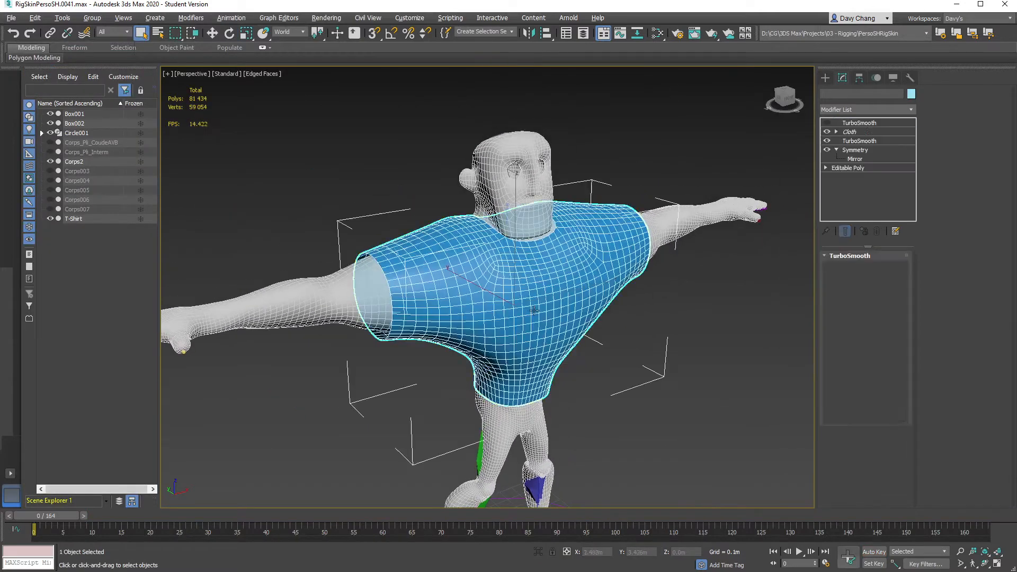
pyautogui.scroll(5, 546, 306)
pyautogui.scroll(-6, 546, 307)
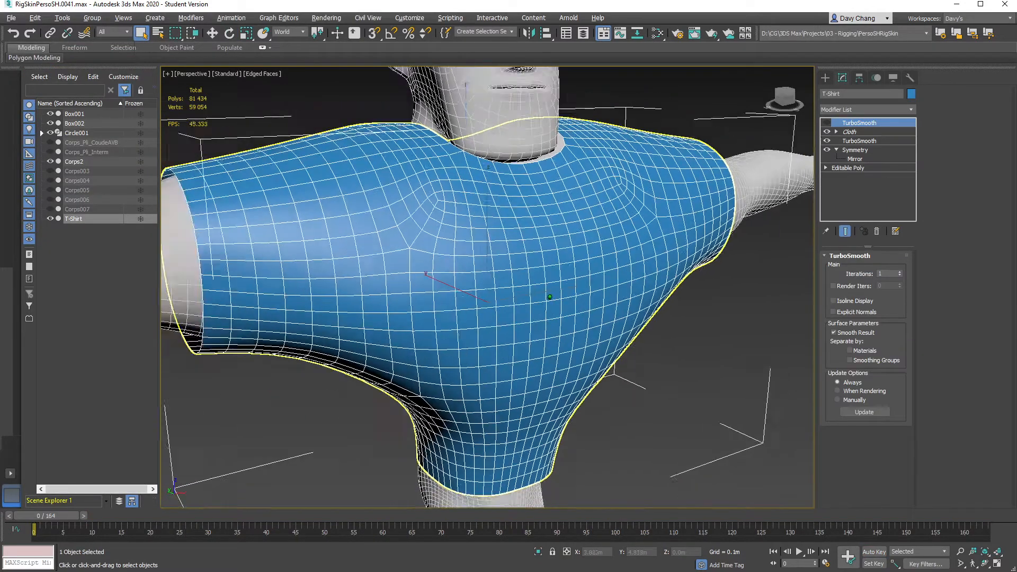
pyautogui.moveTo(551, 302); pyautogui.dragTo(568, 311, button='middle')
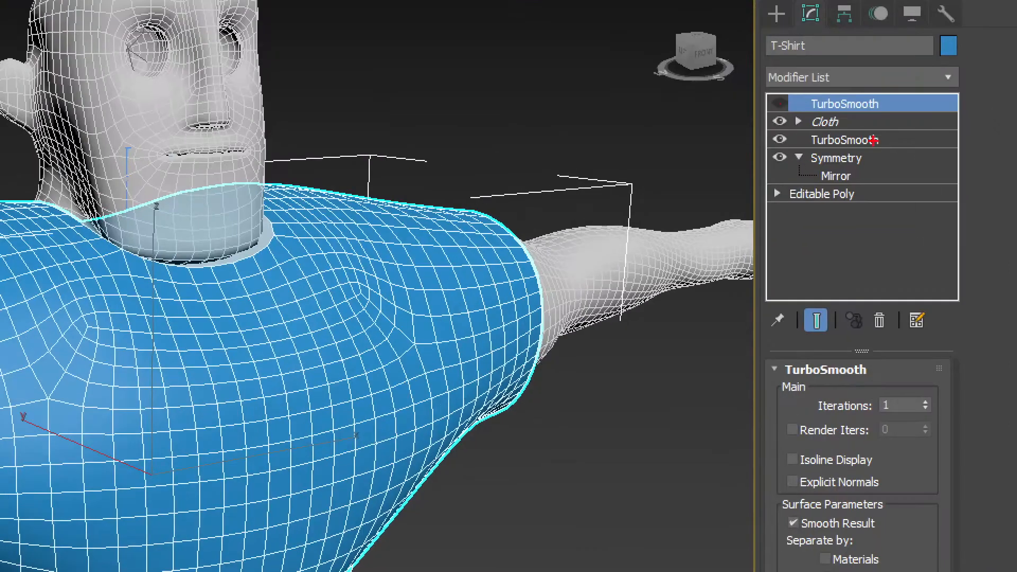
pyautogui.keyDown('ctrl'); pyautogui.keyDown('shift'); pyautogui.moveTo(759, 89); pyautogui.dragTo(925, 245); pyautogui.keyUp('shift'); pyautogui.keyUp('ctrl')
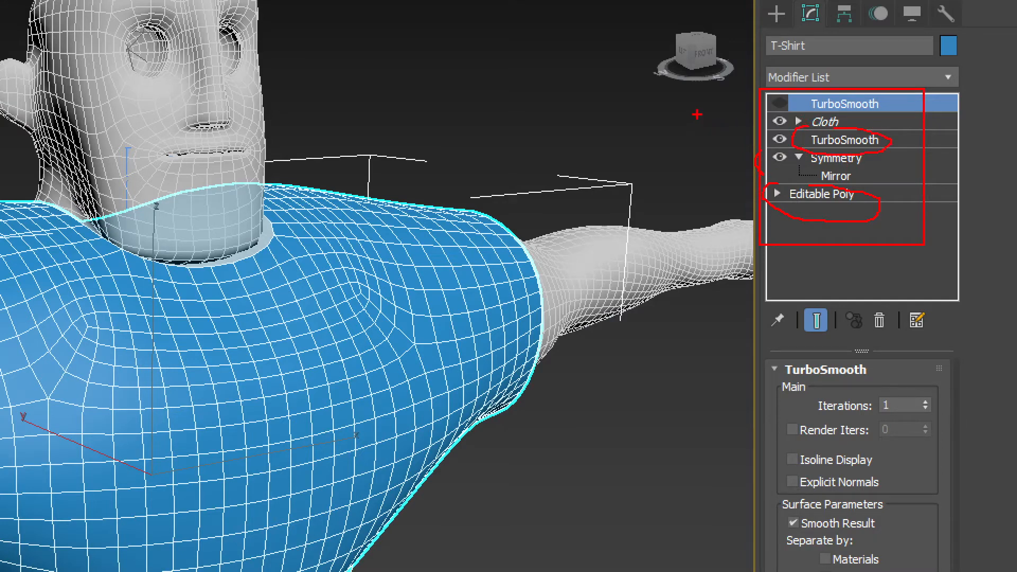
pyautogui.moveTo(691, 110); pyautogui.dragTo(764, 124)
pyautogui.moveTo(799, 95)
pyautogui.mouseDown()
pyautogui.moveTo(895, 103)
pyautogui.moveTo(845, 93)
pyautogui.mouseUp()
# Switch off the T-shirt's upper TurboSmooth, Cloth and lower TurboSmooth modifiers.
pyautogui.click(779, 104)
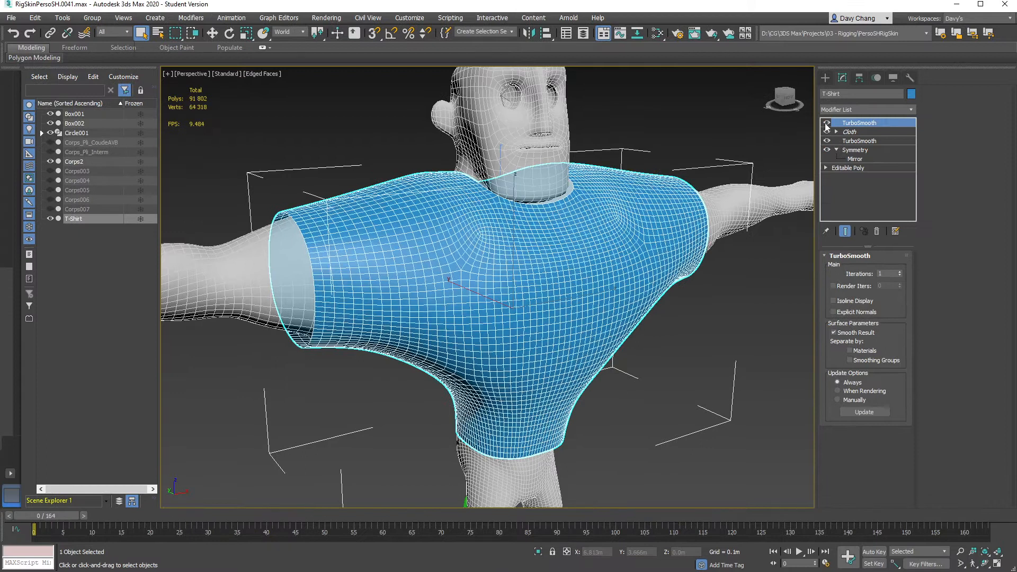
pyautogui.click(827, 123)
pyautogui.click(827, 132)
pyautogui.click(827, 141)
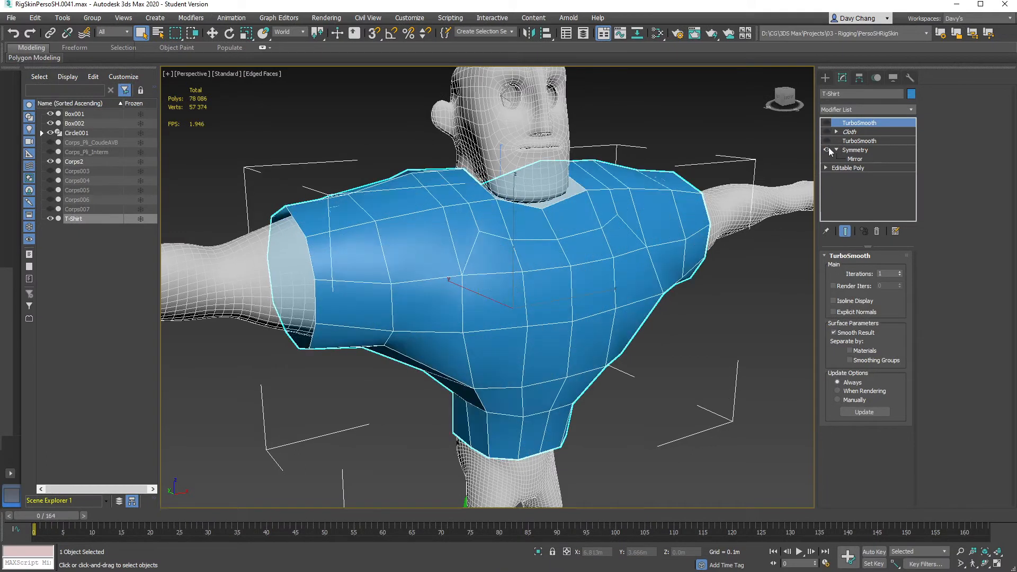
# Switch off the T-shirt's Symmetry modifier to inspect the modelled half, and switch it back on.
pyautogui.click(827, 150)
pyautogui.keyDown('alt'); pyautogui.moveTo(597, 285); pyautogui.dragTo(468, 317, button='middle'); pyautogui.keyUp('alt')
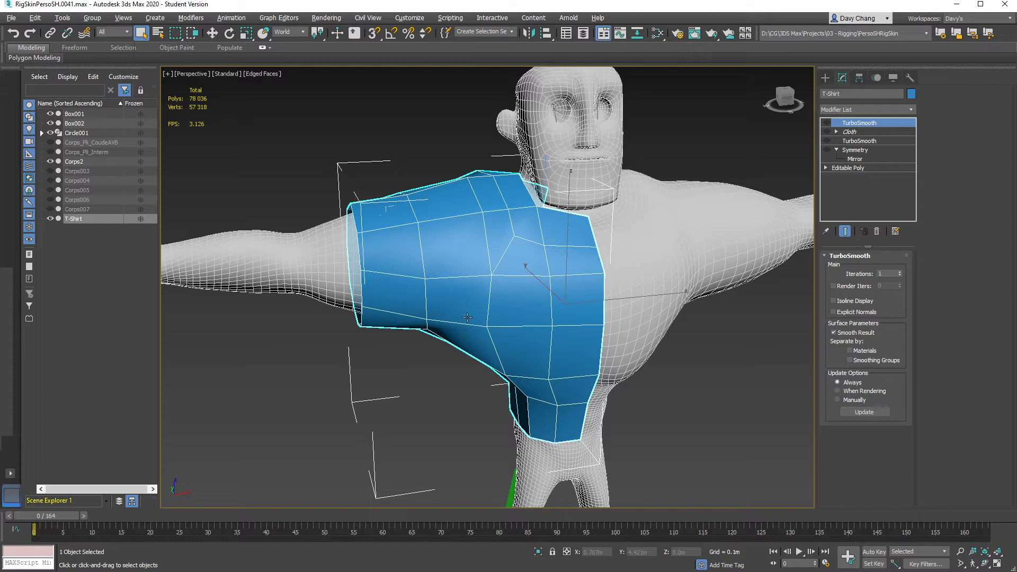
pyautogui.keyDown('alt'); pyautogui.moveTo(467, 318); pyautogui.dragTo(520, 327, button='middle'); pyautogui.keyUp('alt')
pyautogui.scroll(5, 518, 291)
pyautogui.scroll(-6, 520, 282)
pyautogui.click(827, 150)
# Examine the low-poly symmetrical T-shirt mesh from the back, sides and front.
pyautogui.keyDown('alt'); pyautogui.moveTo(657, 304); pyautogui.dragTo(494, 318, button='middle'); pyautogui.keyUp('alt')
pyautogui.scroll(6, 520, 350)
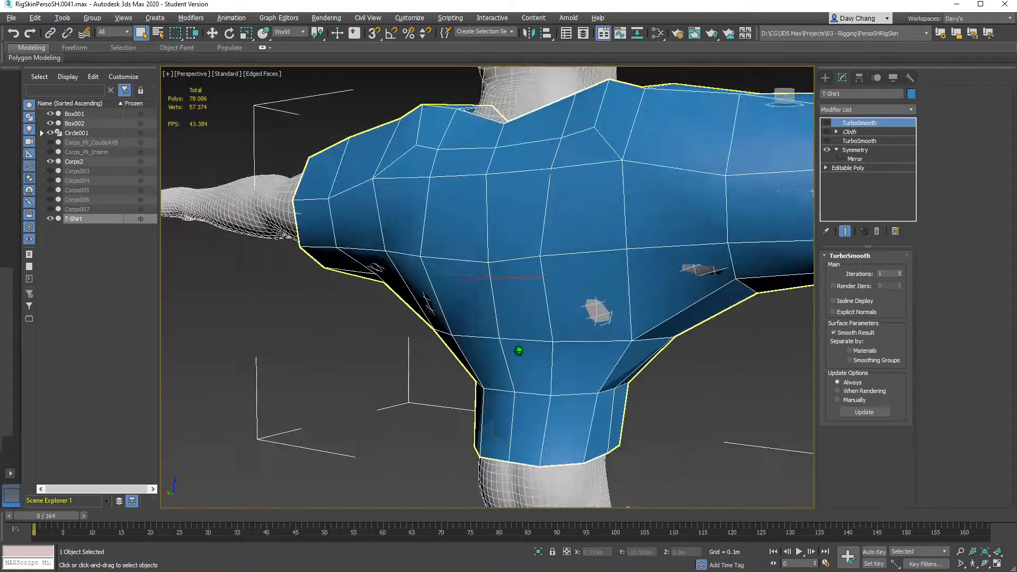
pyautogui.moveTo(657, 254)
pyautogui.mouseDown()
pyautogui.moveTo(676, 310)
pyautogui.moveTo(659, 252)
pyautogui.mouseUp()
pyautogui.press('Escape')
pyautogui.keyDown('alt'); pyautogui.moveTo(657, 313); pyautogui.dragTo(455, 343, button='middle'); pyautogui.keyUp('alt')
pyautogui.scroll(-4, 455, 343)
pyautogui.keyDown('alt'); pyautogui.moveTo(635, 339); pyautogui.dragTo(538, 321, button='middle'); pyautogui.keyUp('alt')
pyautogui.scroll(3, 534, 318)
pyautogui.scroll(-3, 534, 313)
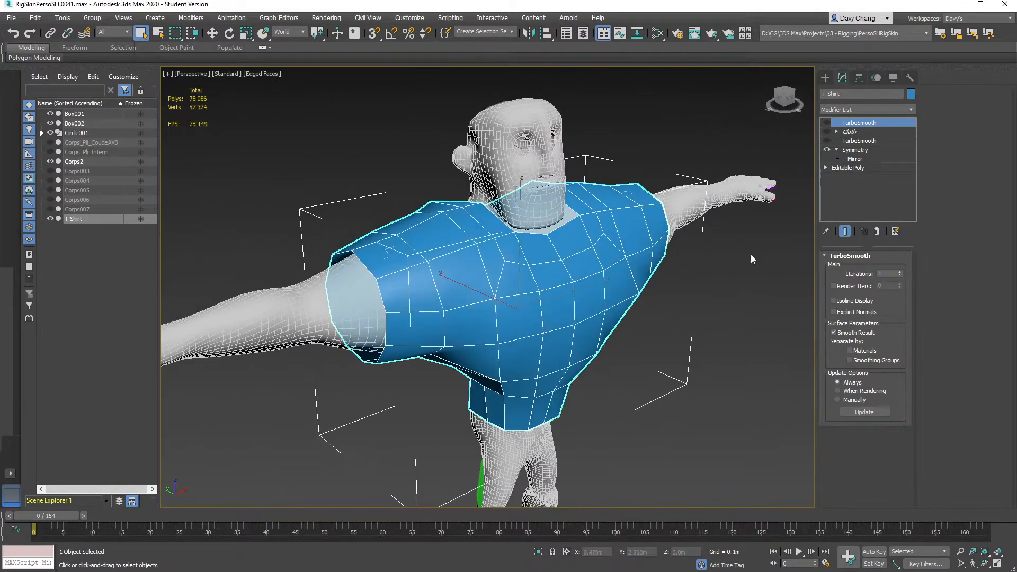
# Switch on the T-shirt's lower TurboSmooth modifier and inspect the denser mesh from behind and at the sleeve.
pyautogui.click(827, 140)
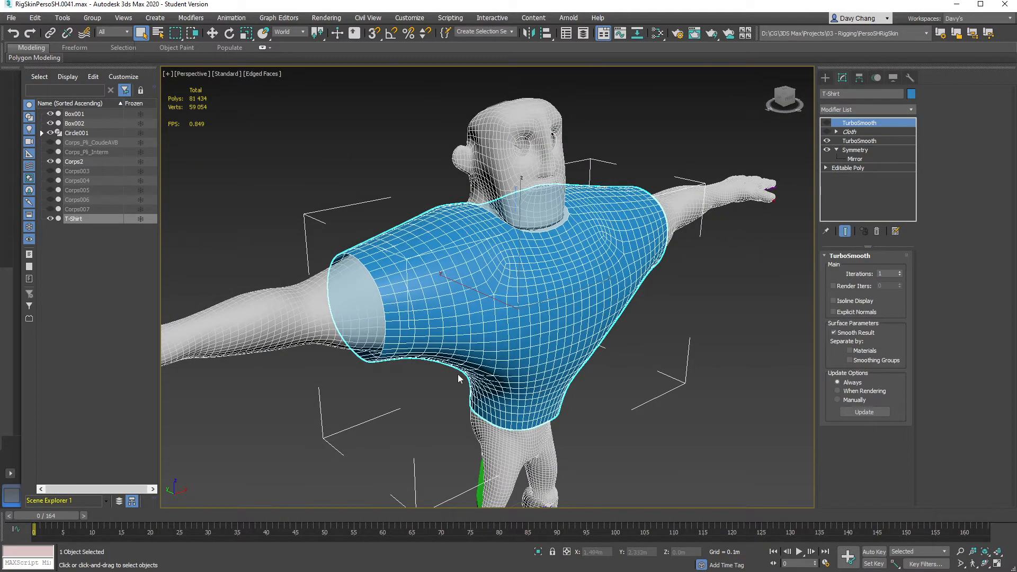
pyautogui.keyDown('alt'); pyautogui.moveTo(457, 378); pyautogui.dragTo(567, 343, button='middle'); pyautogui.keyUp('alt')
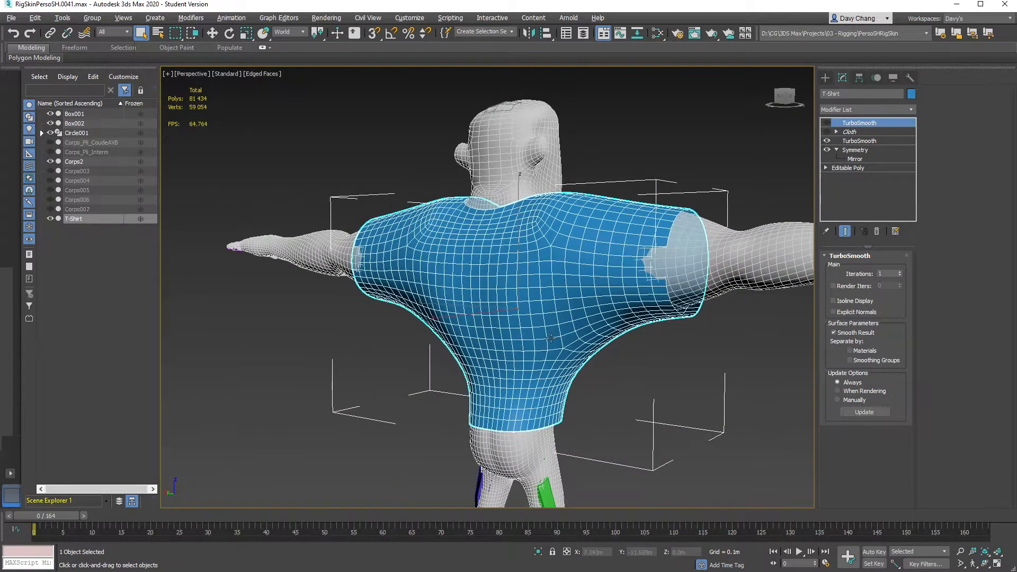
pyautogui.keyDown('alt'); pyautogui.moveTo(560, 283); pyautogui.dragTo(602, 347, button='middle'); pyautogui.keyUp('alt')
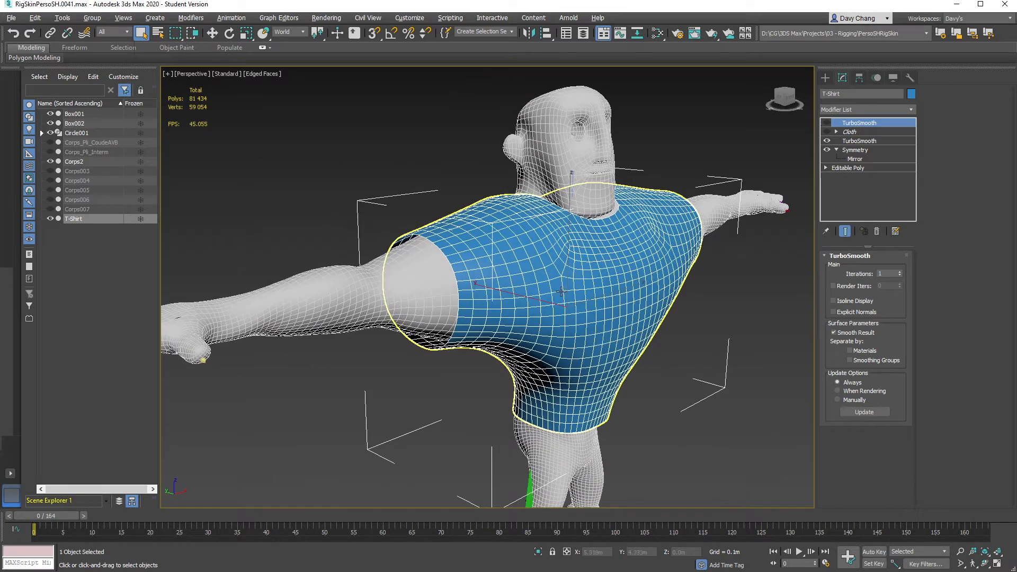
pyautogui.moveTo(558, 287); pyautogui.dragTo(578, 301, button='middle')
pyautogui.scroll(2, 567, 288)
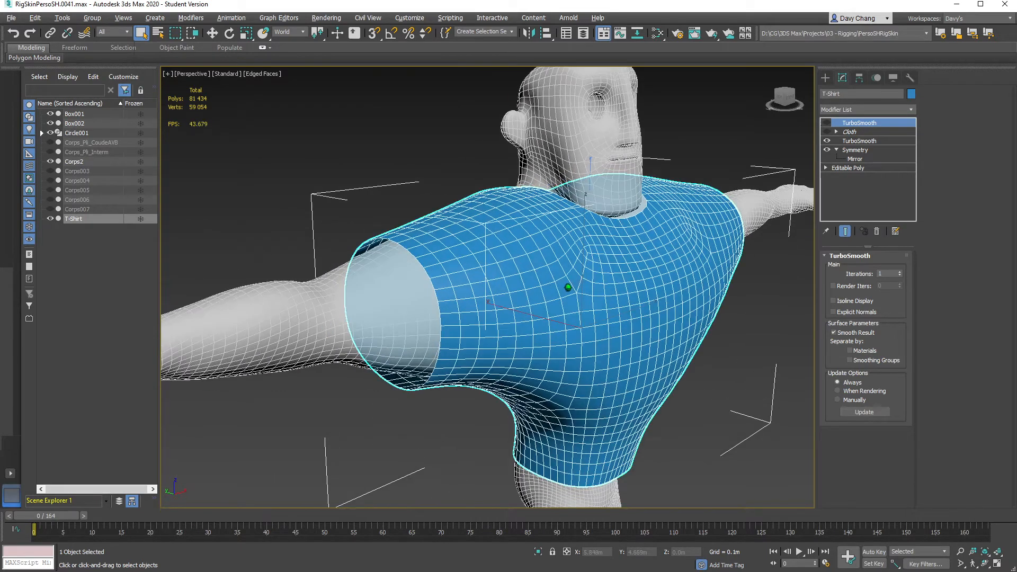
pyautogui.scroll(3, 453, 298)
pyautogui.moveTo(453, 298); pyautogui.dragTo(474, 291, button='middle')
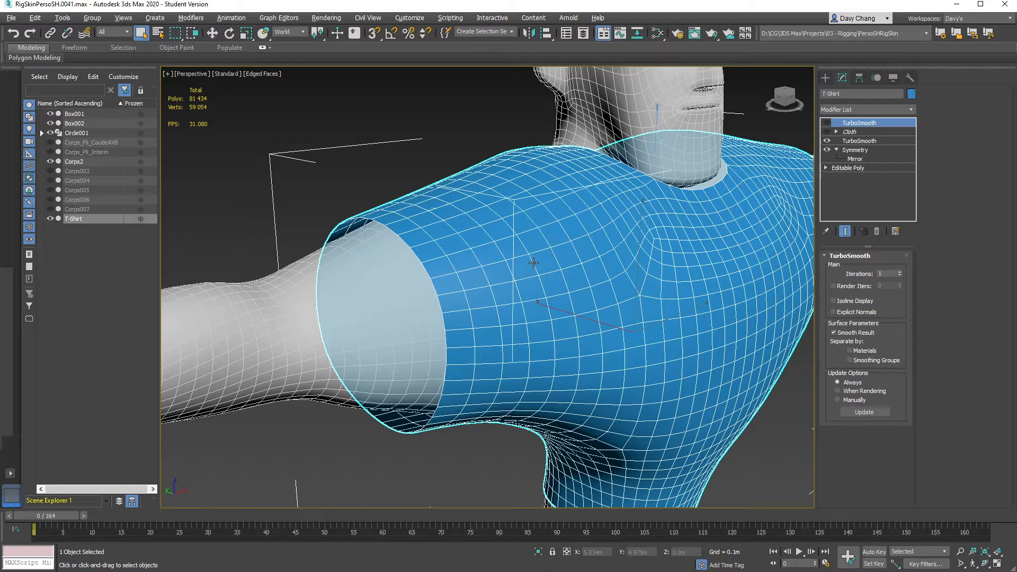
# Switch the lower TurboSmooth modifier off again and inspect the low-poly mesh around the sleeve.
pyautogui.click(827, 141)
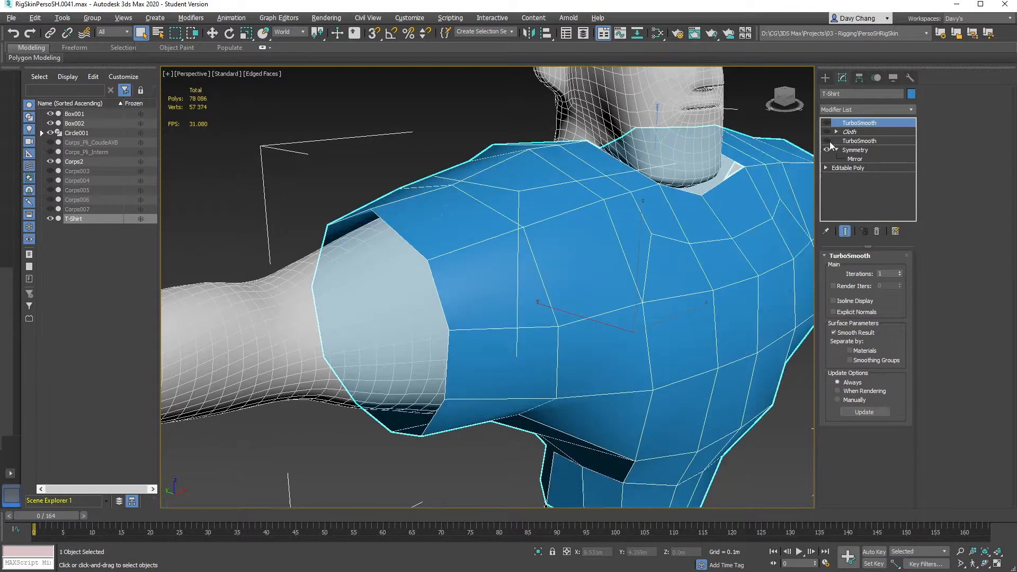
pyautogui.scroll(1, 570, 278)
pyautogui.keyDown('alt'); pyautogui.moveTo(570, 278); pyautogui.dragTo(574, 277, button='middle'); pyautogui.keyUp('alt')
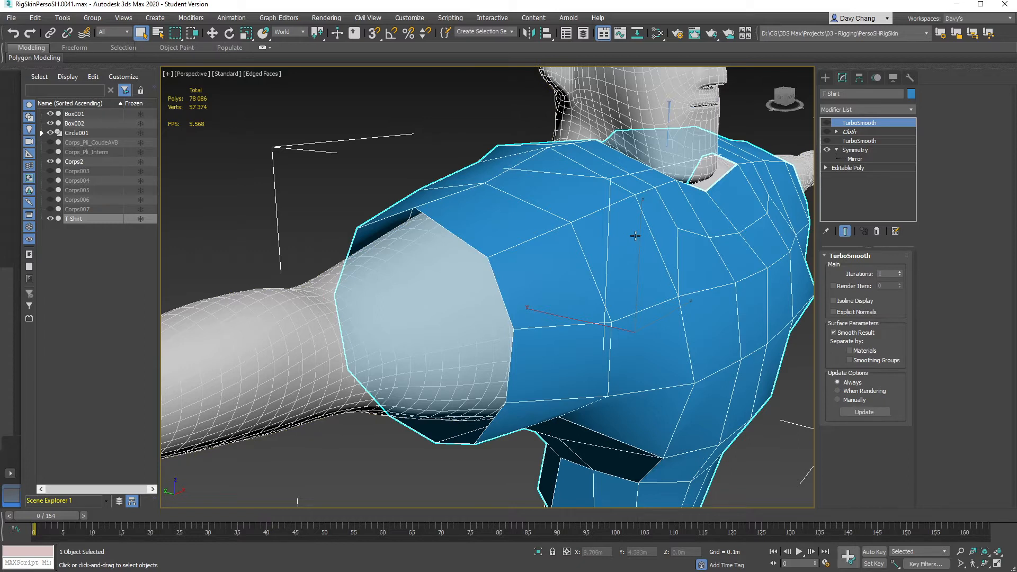
# Switch the T-shirt's lower TurboSmooth modifier back on, inspect the smoothed sleeve and shoulder, and select the modifier in the stack.
pyautogui.keyDown('alt'); pyautogui.moveTo(636, 236); pyautogui.dragTo(579, 237, button='middle'); pyautogui.keyUp('alt')
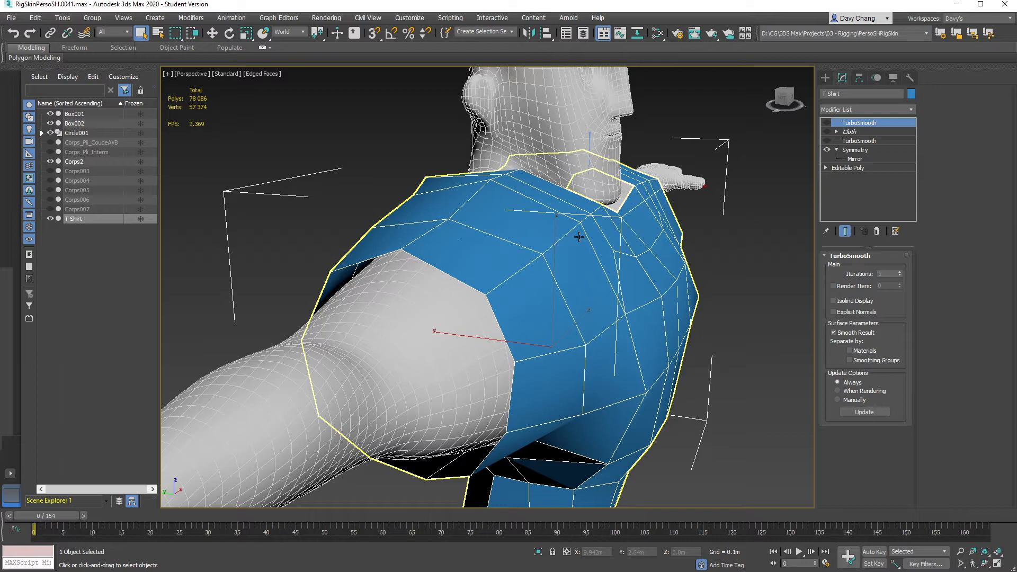
pyautogui.keyDown('alt'); pyautogui.moveTo(579, 237); pyautogui.dragTo(475, 246, button='middle'); pyautogui.keyUp('alt')
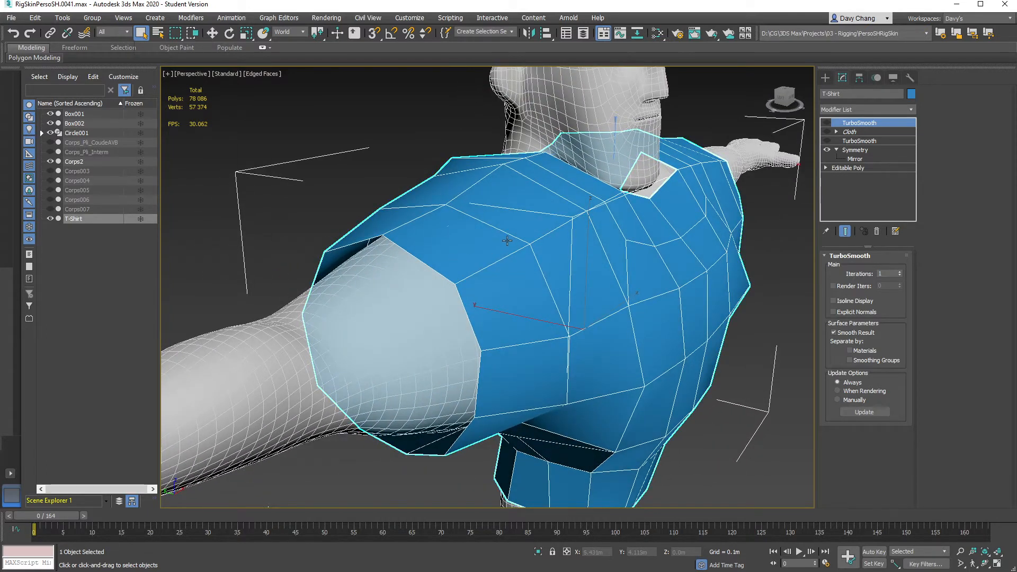
pyautogui.keyDown('alt'); pyautogui.moveTo(461, 265); pyautogui.dragTo(323, 308, button='middle'); pyautogui.keyUp('alt')
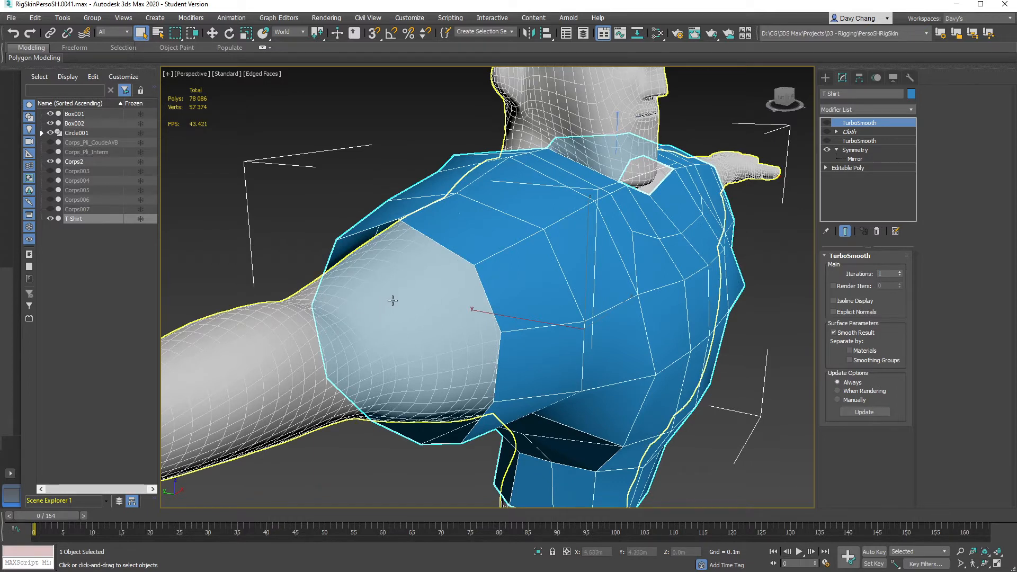
pyautogui.keyDown('alt'); pyautogui.moveTo(619, 269); pyautogui.dragTo(611, 276, button='middle'); pyautogui.keyUp('alt')
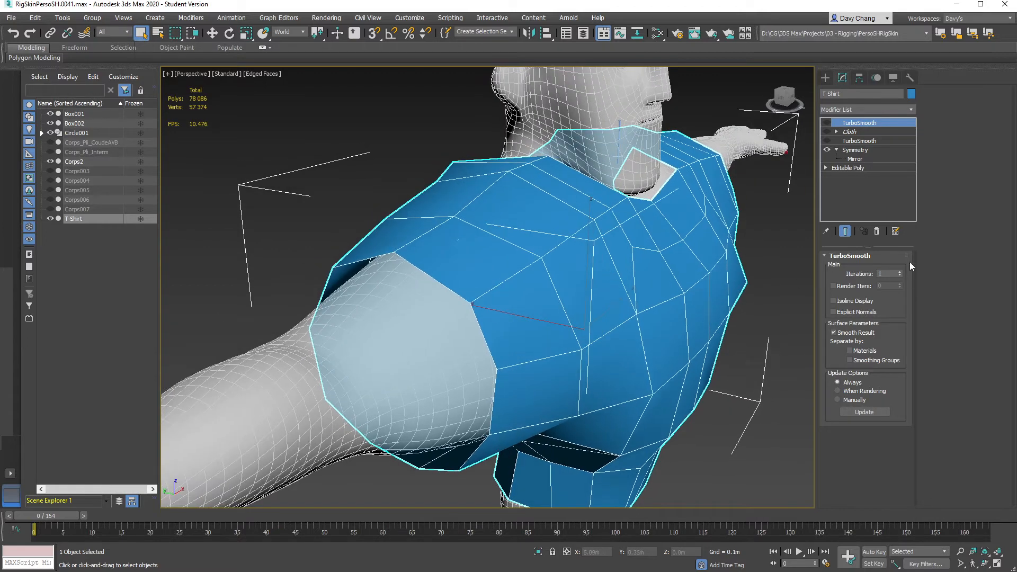
pyautogui.click(826, 141)
pyautogui.keyDown('alt'); pyautogui.moveTo(551, 296); pyautogui.dragTo(411, 348, button='middle'); pyautogui.keyUp('alt')
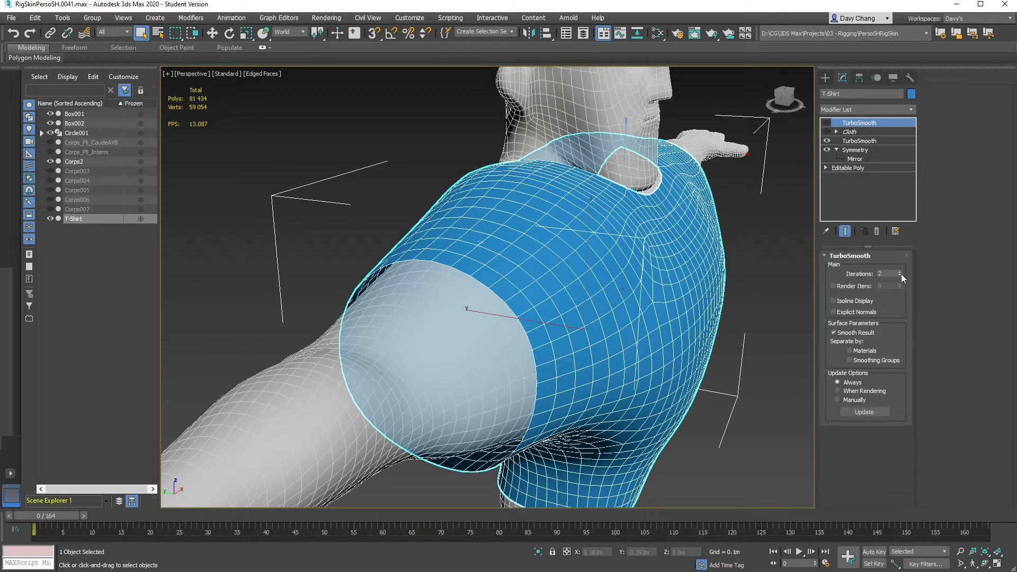
pyautogui.click(856, 141)
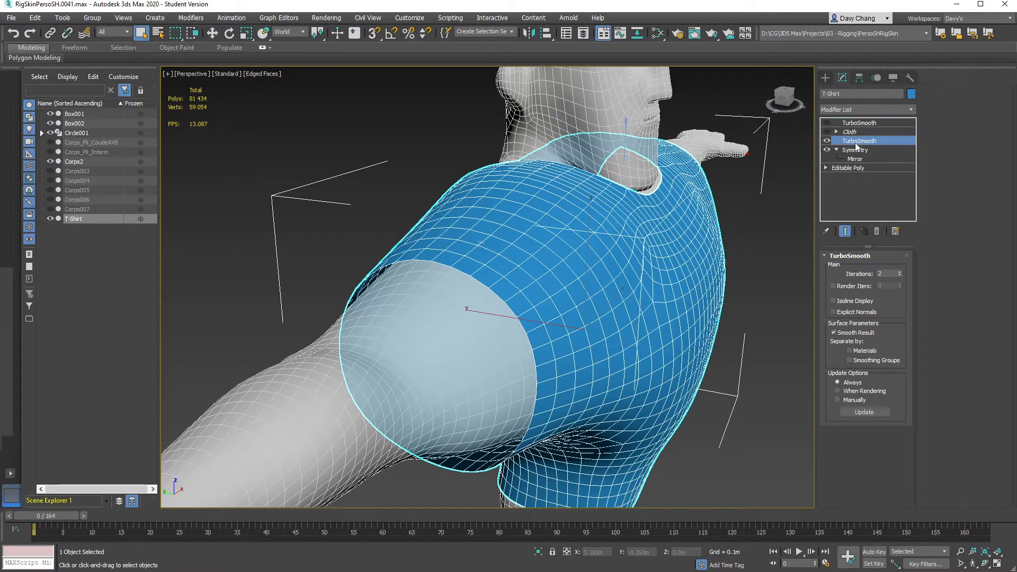
pyautogui.click(552, 322)
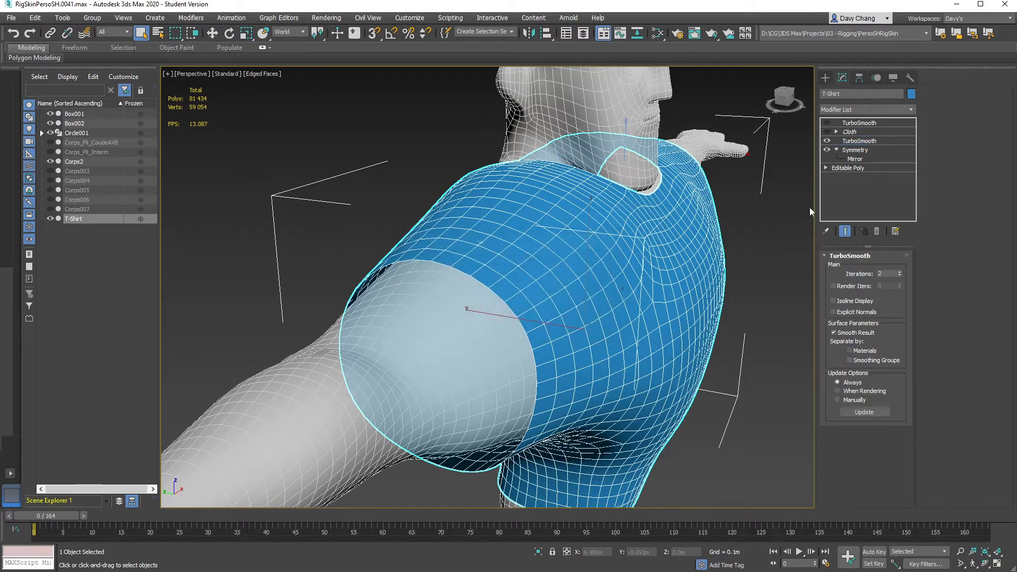
# Try 1 and 3 iterations on the lower TurboSmooth modifier to compare the T-shirt's mesh density.
pyautogui.click(901, 273)
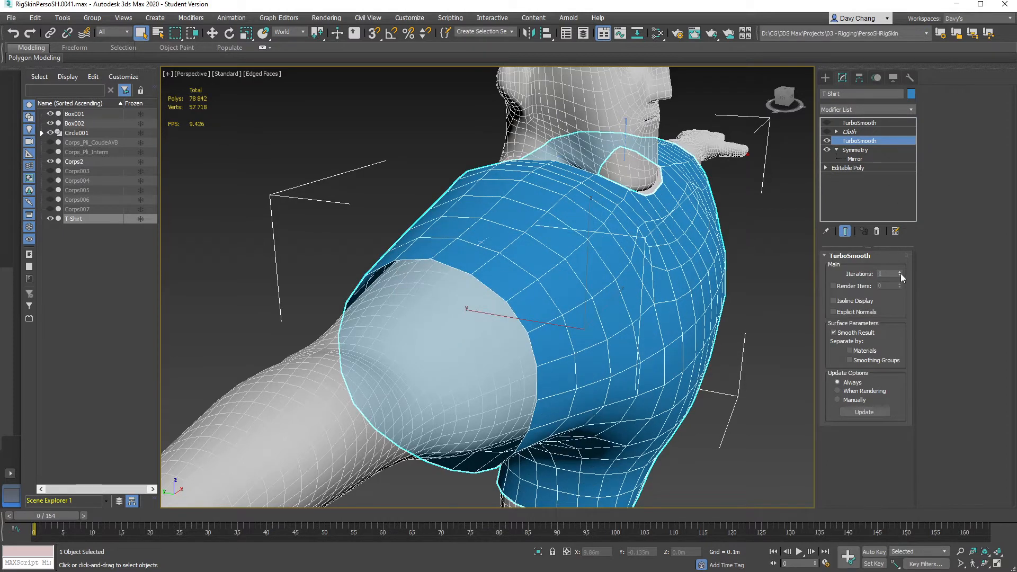
pyautogui.click(900, 273)
pyautogui.click(900, 271)
pyautogui.click(901, 271)
pyautogui.keyDown('alt'); pyautogui.moveTo(495, 292); pyautogui.dragTo(525, 298, button='middle'); pyautogui.keyUp('alt')
pyautogui.click(901, 271)
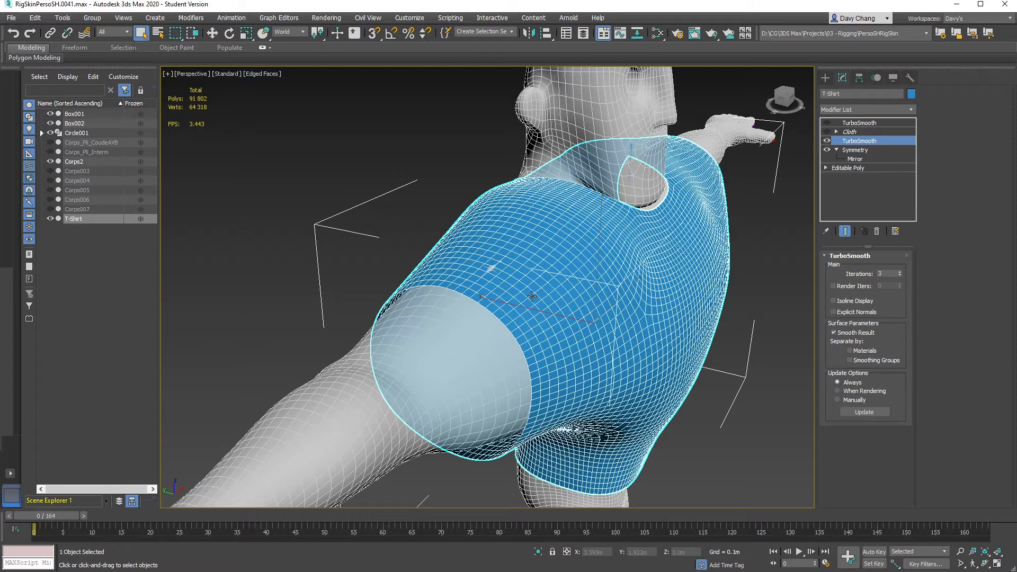
# Set the lower TurboSmooth back to 2 iterations, retry 3, return to 2 and inspect the sleeve and chest.
pyautogui.click(900, 275)
pyautogui.keyDown('alt'); pyautogui.moveTo(541, 315); pyautogui.dragTo(513, 259, button='middle'); pyautogui.keyUp('alt')
pyautogui.scroll(2, 513, 259)
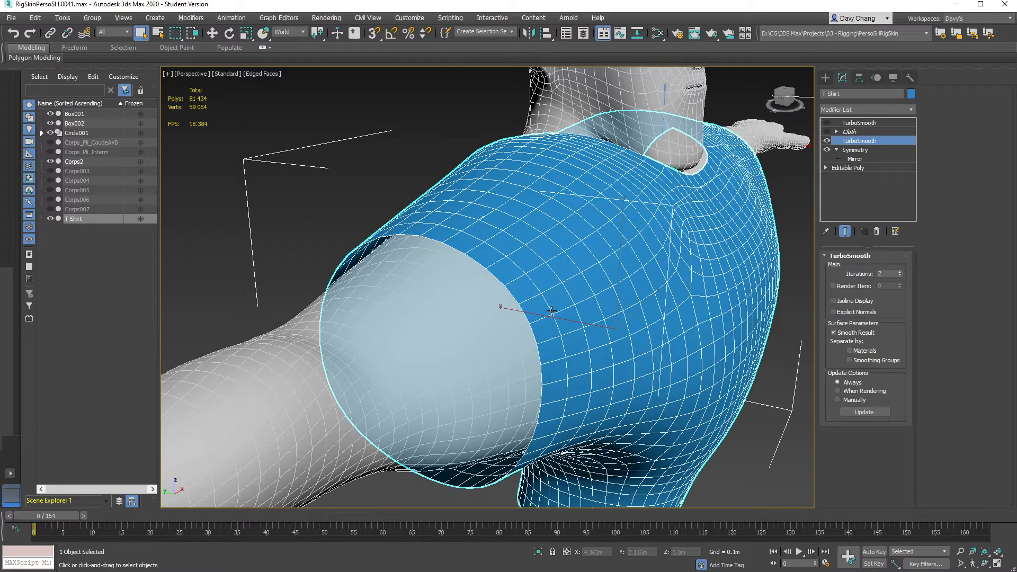
pyautogui.click(900, 273)
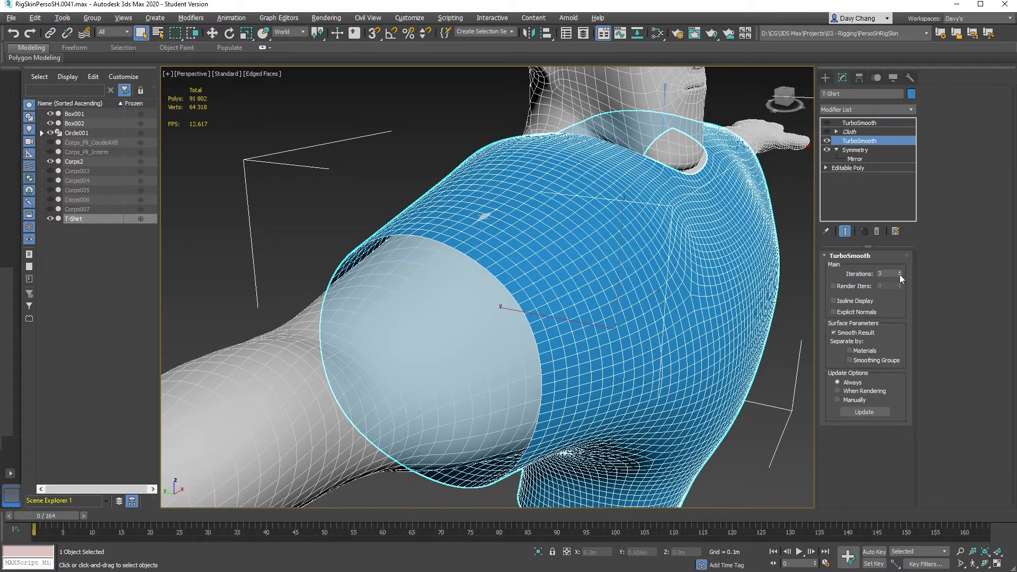
pyautogui.click(900, 275)
pyautogui.keyDown('alt'); pyautogui.moveTo(438, 325); pyautogui.dragTo(464, 275, button='middle'); pyautogui.keyUp('alt')
pyautogui.scroll(-3, 438, 332)
pyautogui.moveTo(438, 332); pyautogui.dragTo(474, 318, button='middle')
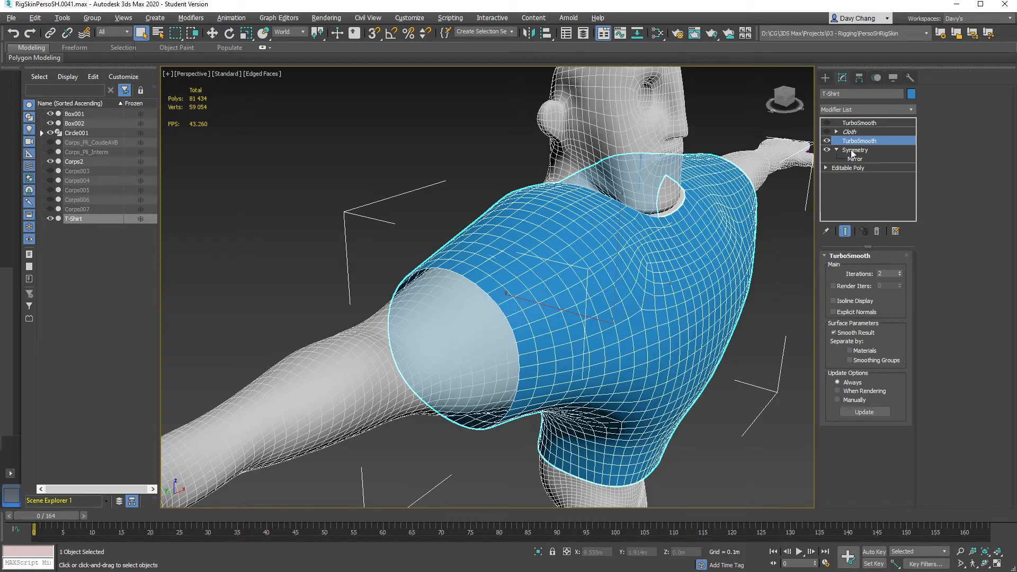
pyautogui.moveTo(672, 285)
pyautogui.keyDown('alt'); pyautogui.mouseDown(button='middle')
pyautogui.moveTo(566, 275)
pyautogui.moveTo(668, 281)
pyautogui.mouseUp(button='middle'); pyautogui.keyUp('alt')
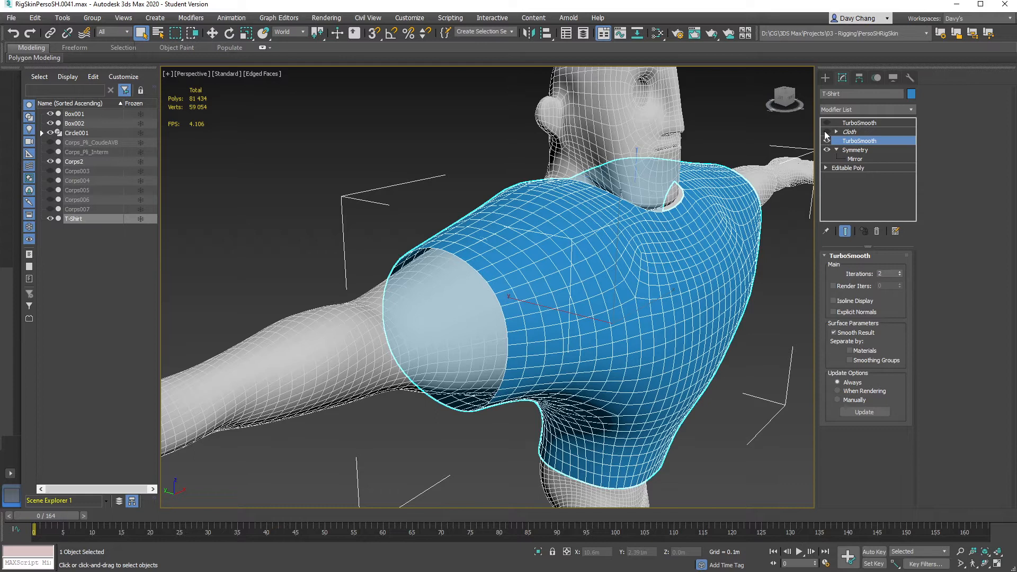
# Add a second Cloth modifier above the T-shirt's existing one and delete it again.
pyautogui.click(850, 132)
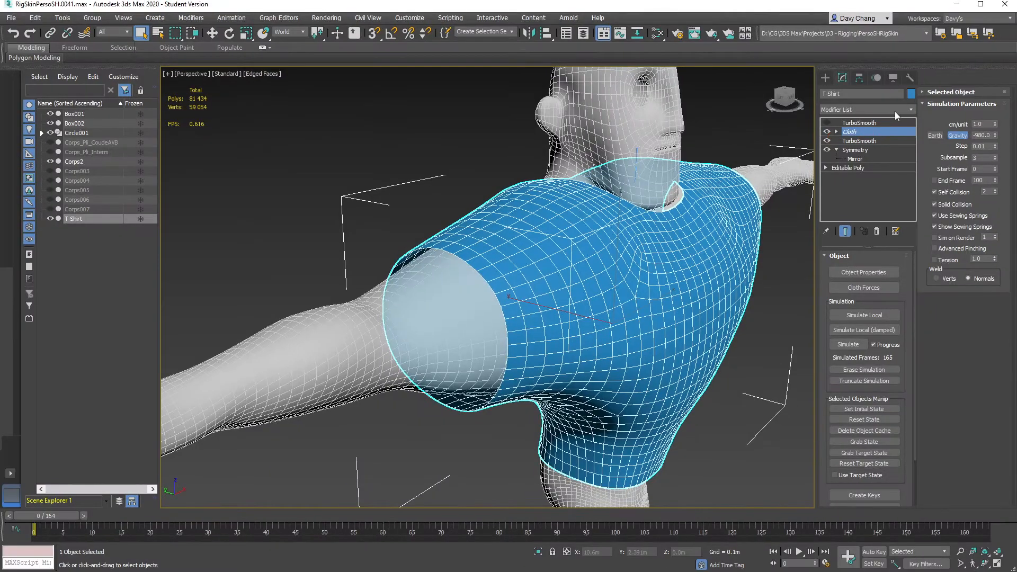
pyautogui.click(895, 111)
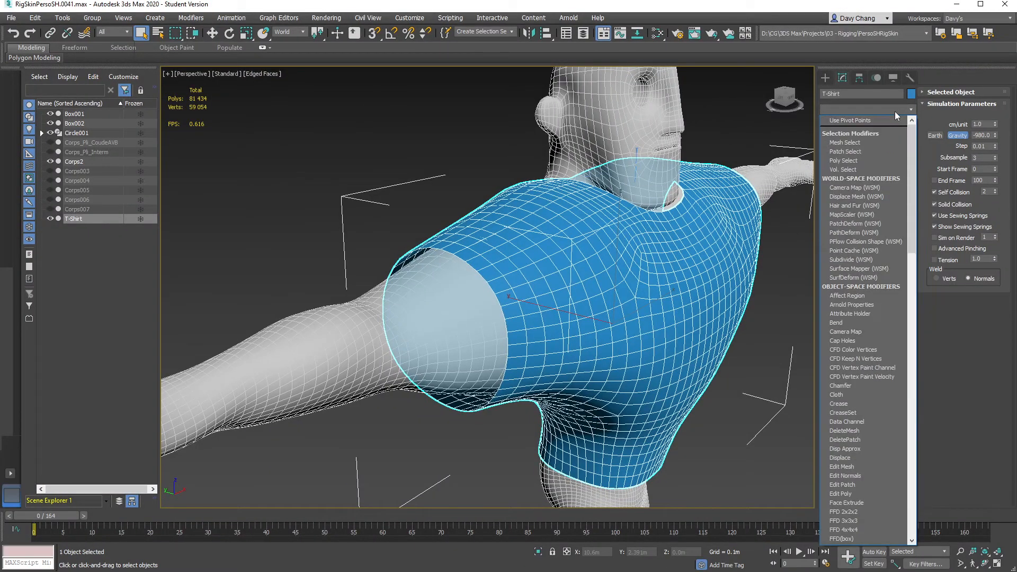
pyautogui.write('cl')
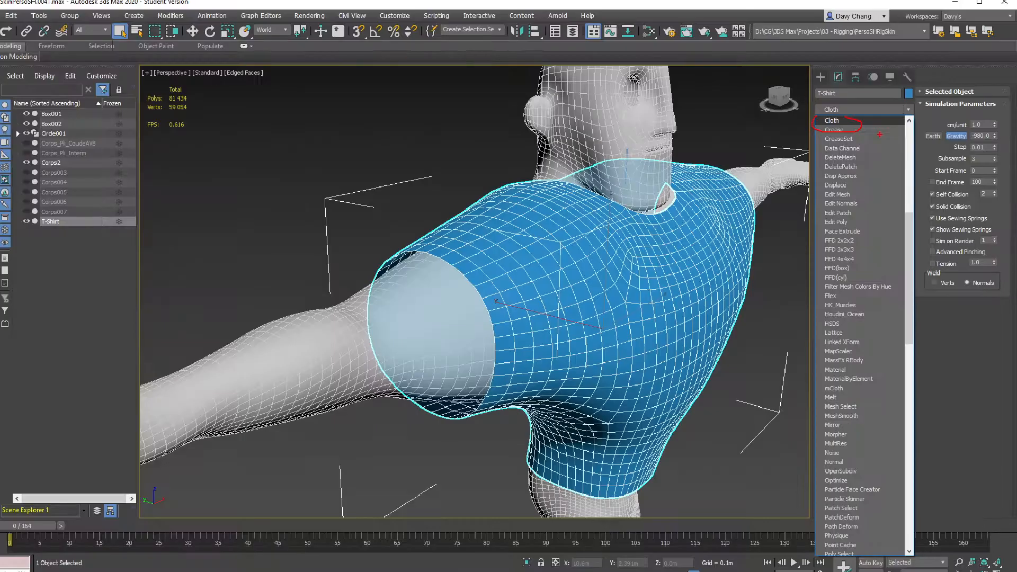
pyautogui.press('Return')
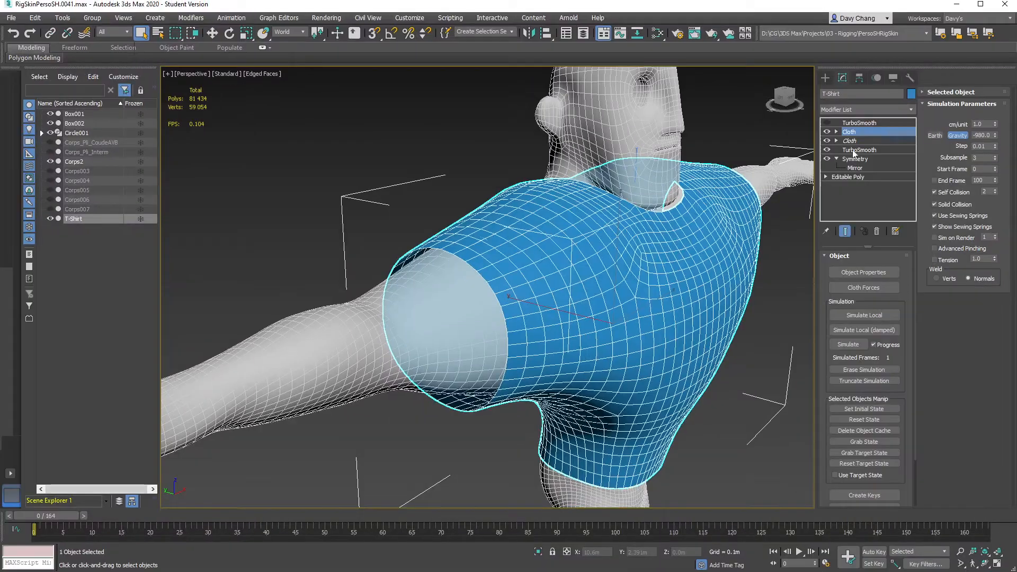
pyautogui.click(878, 231)
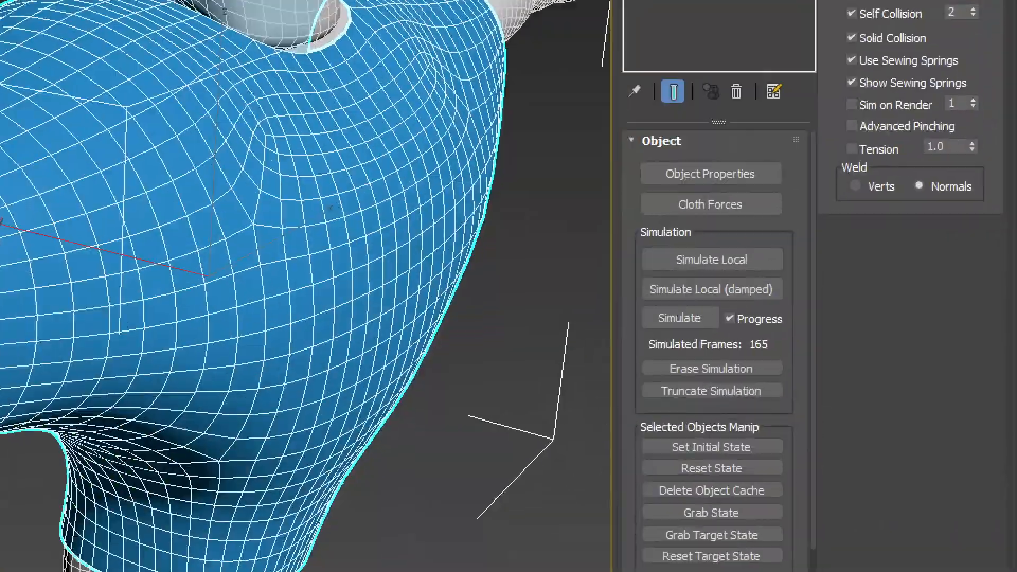
# Examine the Cloth modifier's Object Properties and Cloth Forces options and its Simulation group.
pyautogui.moveTo(650, 136)
pyautogui.mouseDown()
pyautogui.moveTo(705, 231)
pyautogui.moveTo(711, 136)
pyautogui.mouseUp()
pyautogui.moveTo(556, 154); pyautogui.dragTo(468, 116)
pyautogui.moveTo(583, 163); pyautogui.dragTo(561, 179)
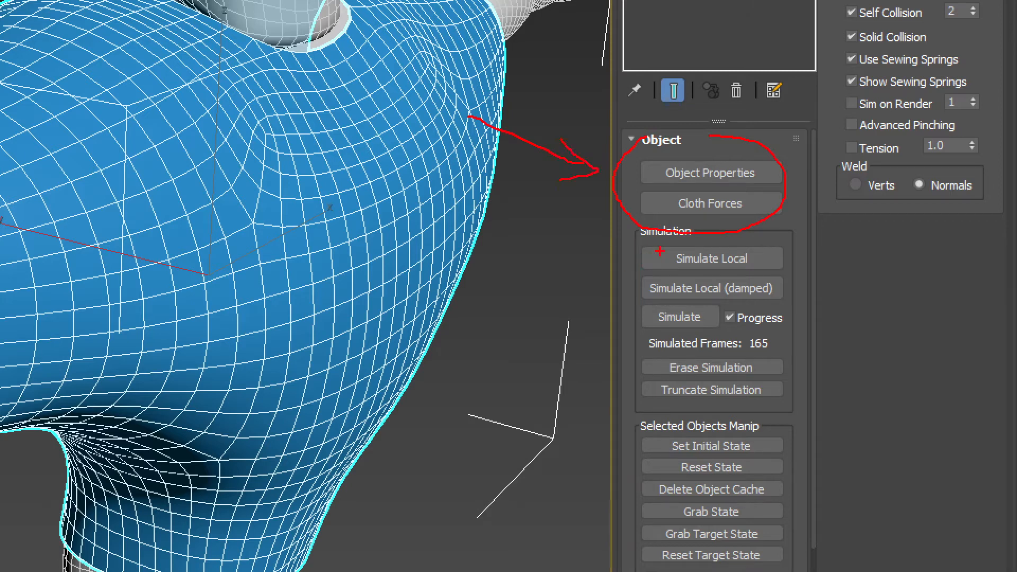
pyautogui.hotkey('ctrl', 'z')
pyautogui.hotkey('ctrl', 'z')
pyautogui.hotkey('ctrl', 'z')
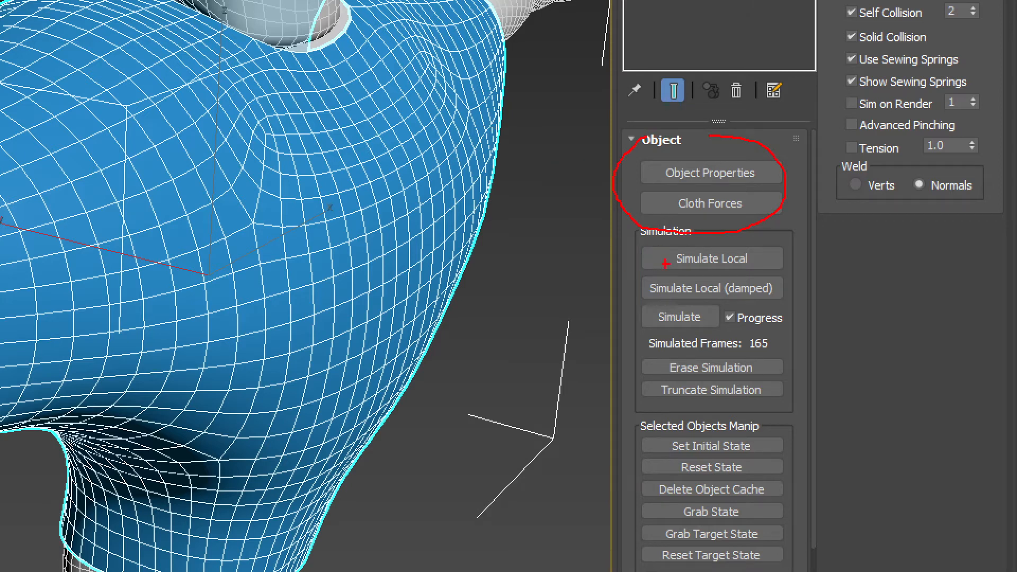
pyautogui.moveTo(625, 221); pyautogui.dragTo(804, 415)
pyautogui.moveTo(440, 262); pyautogui.dragTo(583, 313)
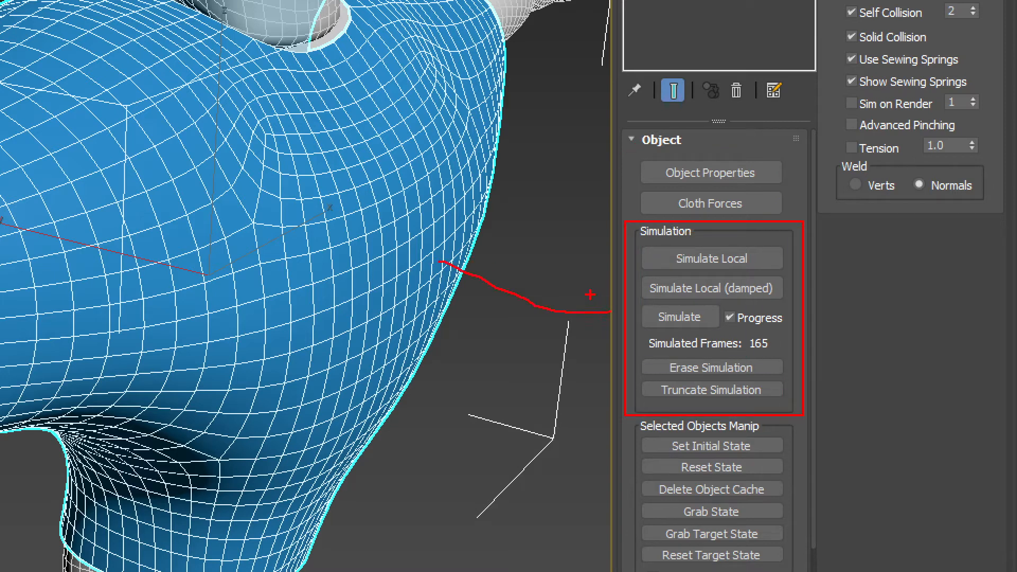
pyautogui.press('Escape')
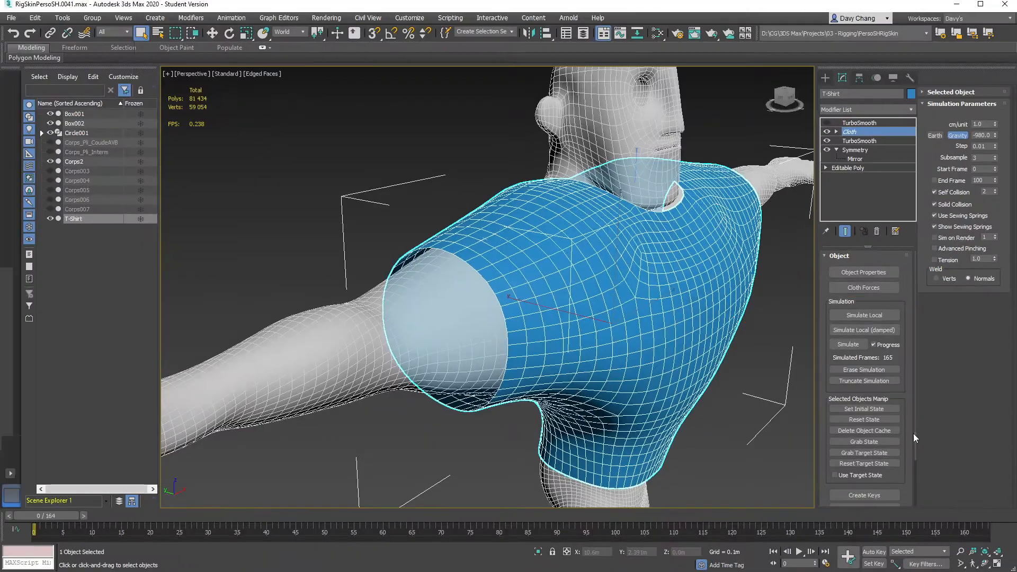
# Examine the Cloth modifier's Selected Objects Manip group, the Create Keys option and the Simulation Parameters.
pyautogui.hotkey('ctrl', '1')
pyautogui.moveTo(747, 324); pyautogui.dragTo(736, 498)
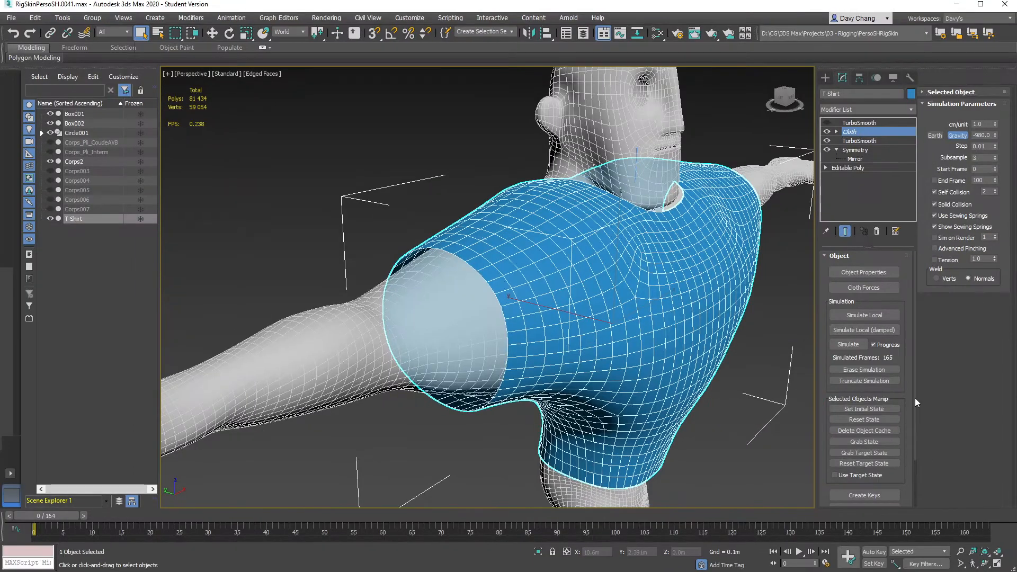
pyautogui.moveTo(915, 398); pyautogui.dragTo(914, 457)
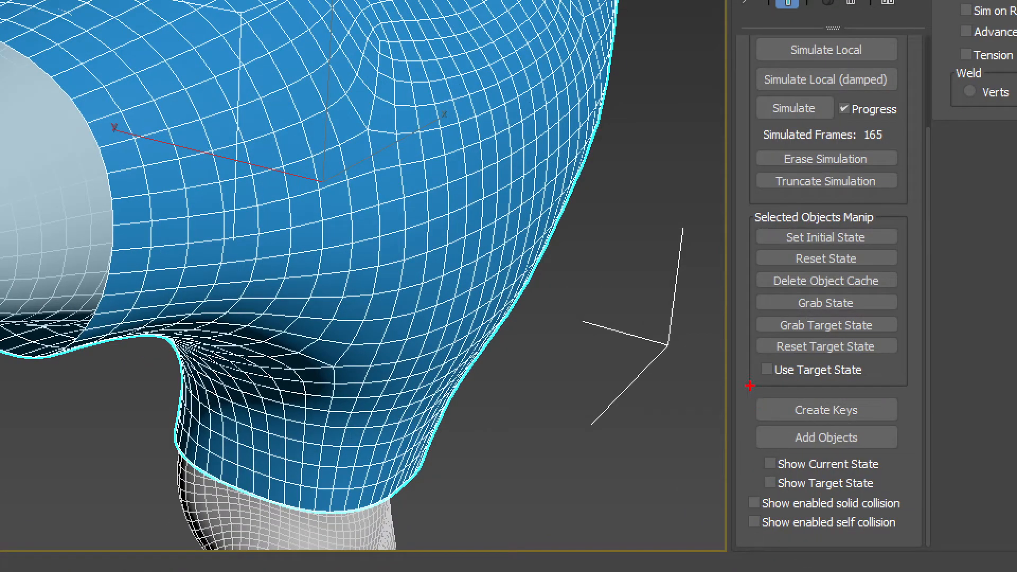
pyautogui.moveTo(735, 413)
pyautogui.mouseDown()
pyautogui.moveTo(847, 437)
pyautogui.moveTo(896, 391)
pyautogui.moveTo(746, 386)
pyautogui.mouseUp()
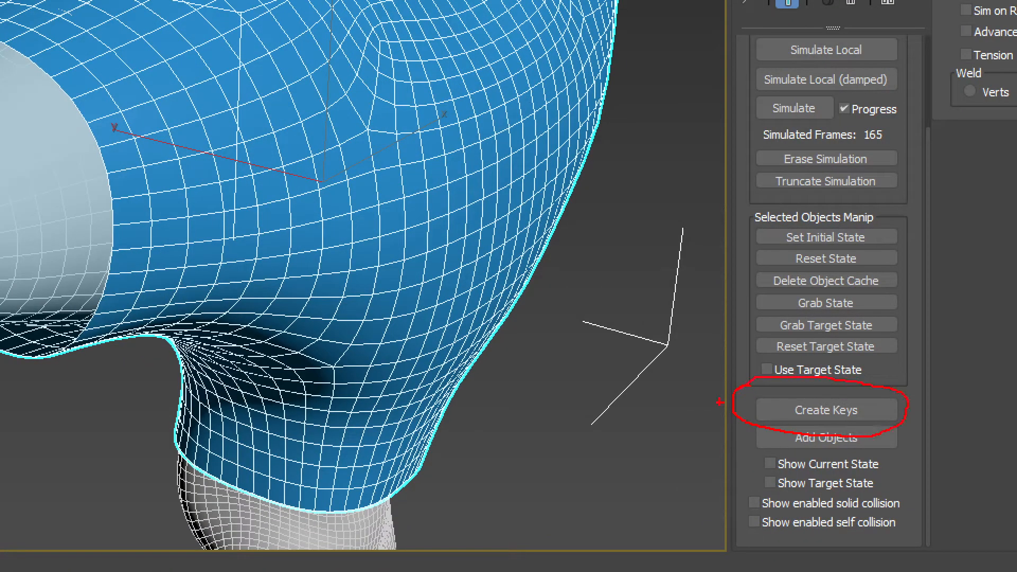
pyautogui.moveTo(645, 353); pyautogui.dragTo(728, 380)
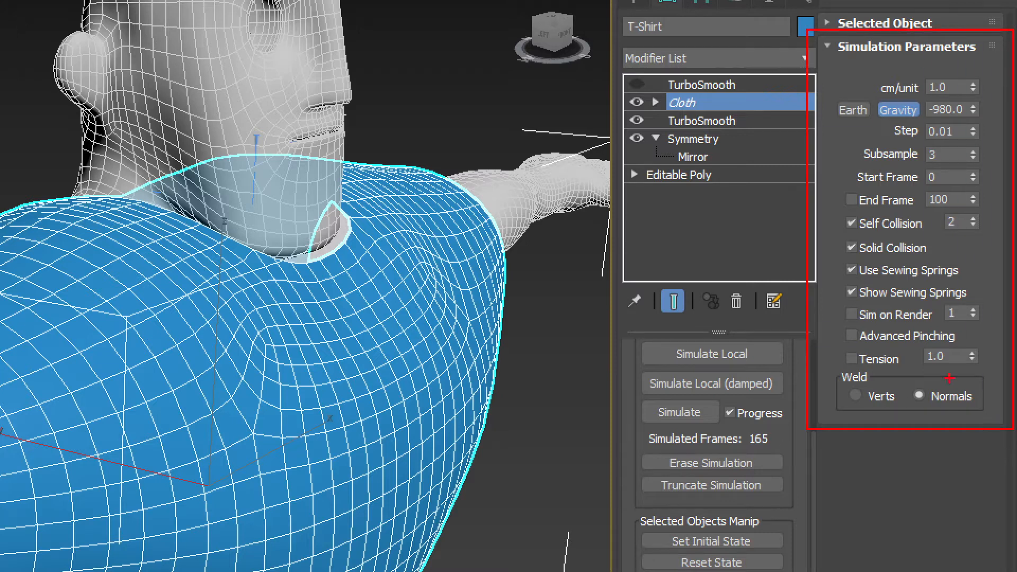
pyautogui.moveTo(472, 162); pyautogui.dragTo(786, 212)
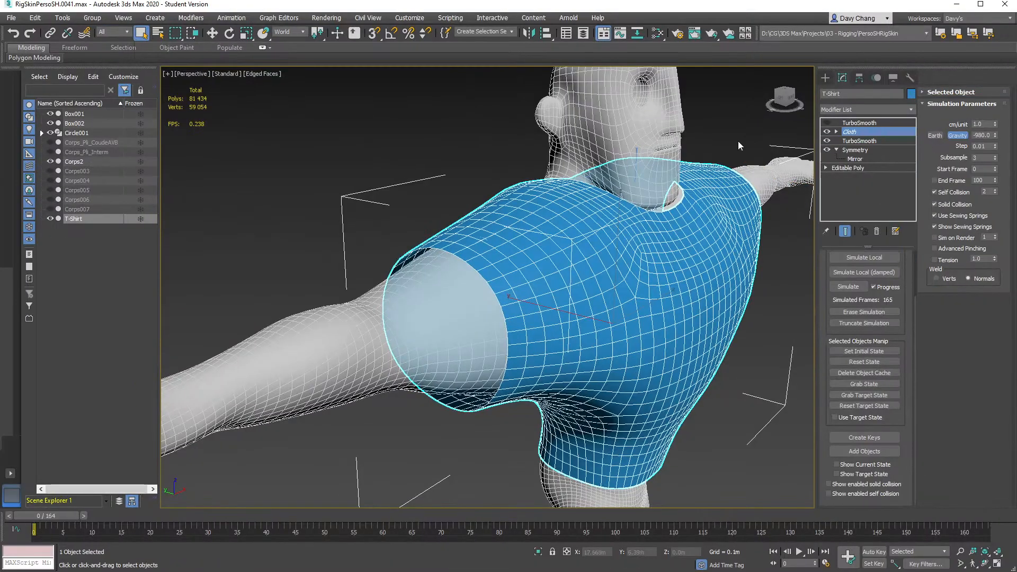
# Delete the T-shirt's existing Cloth modifier and add a fresh Cloth modifier above the lower TurboSmooth.
pyautogui.keyDown('alt'); pyautogui.moveTo(649, 166); pyautogui.dragTo(580, 167, button='middle'); pyautogui.keyUp('alt')
pyautogui.scroll(-3, 585, 181)
pyautogui.scroll(3, 588, 183)
pyautogui.scroll(-4, 581, 168)
pyautogui.scroll(2, 586, 170)
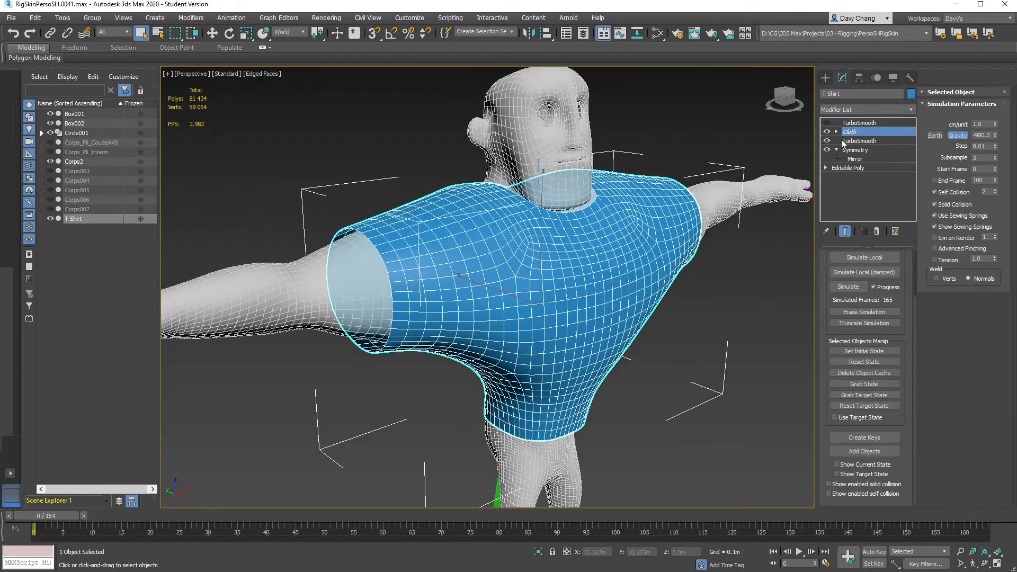
pyautogui.click(877, 231)
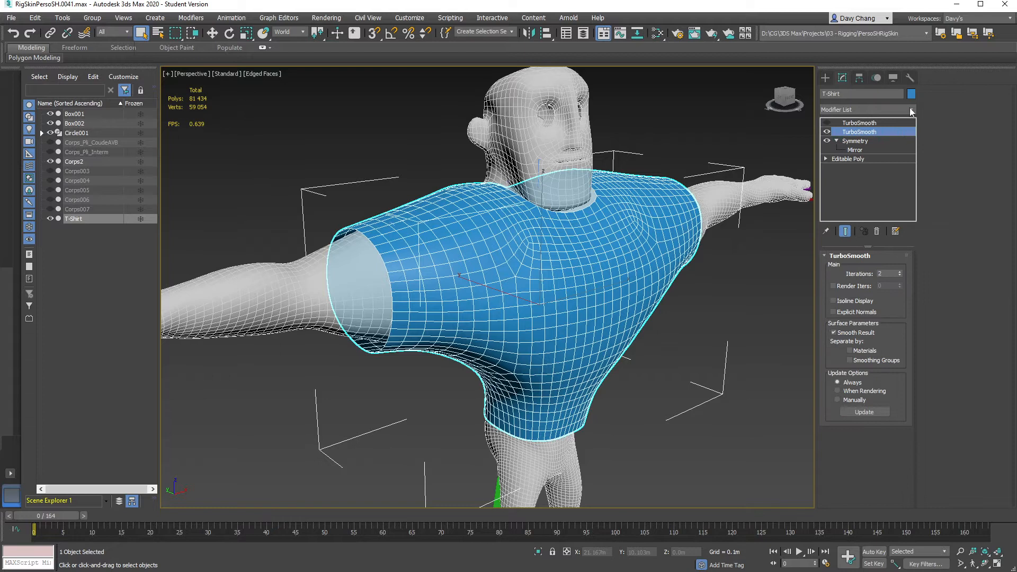
pyautogui.click(911, 111)
pyautogui.write('cl')
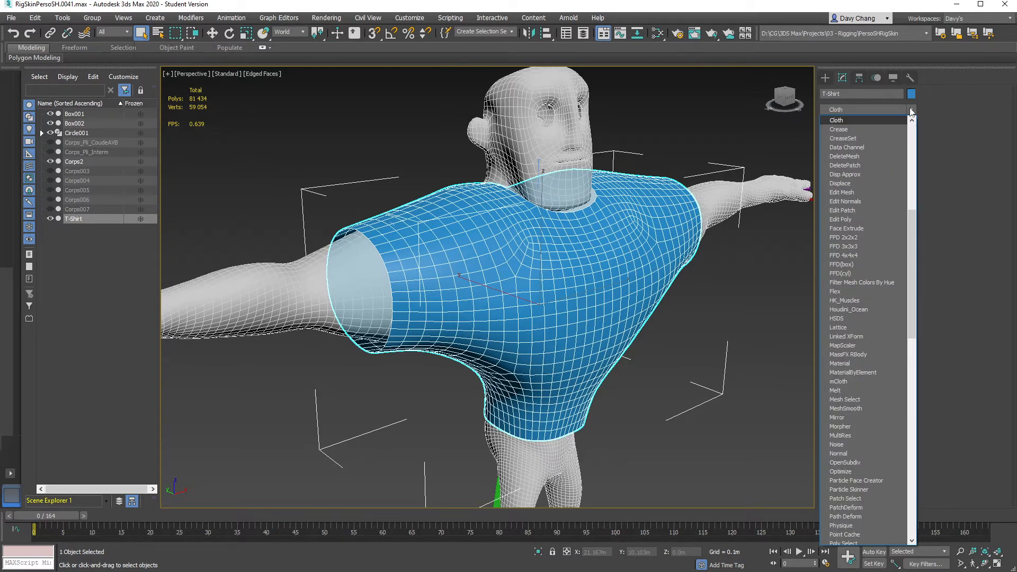
pyautogui.press('Return')
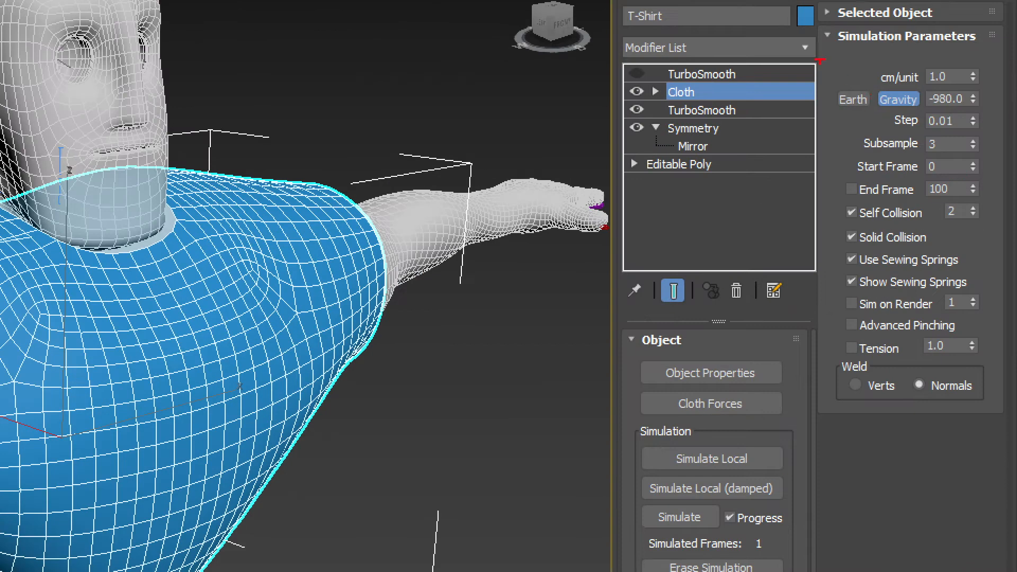
# Examine the new Cloth modifier's Simulation Parameters, especially the Subsample and Self Collision settings.
pyautogui.keyDown('ctrl'); pyautogui.moveTo(814, 45); pyautogui.dragTo(996, 284); pyautogui.keyUp('ctrl')
pyautogui.moveTo(836, 203)
pyautogui.mouseDown()
pyautogui.moveTo(980, 231)
pyautogui.moveTo(879, 201)
pyautogui.mouseUp()
pyautogui.moveTo(867, 132)
pyautogui.mouseDown()
pyautogui.moveTo(863, 147)
pyautogui.moveTo(918, 140)
pyautogui.mouseUp()
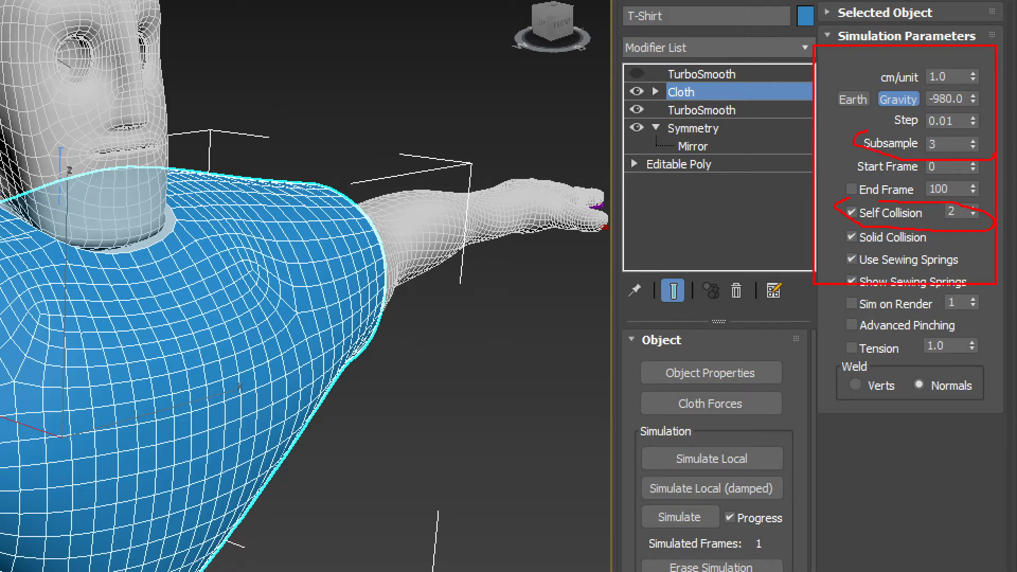
pyautogui.press('Escape')
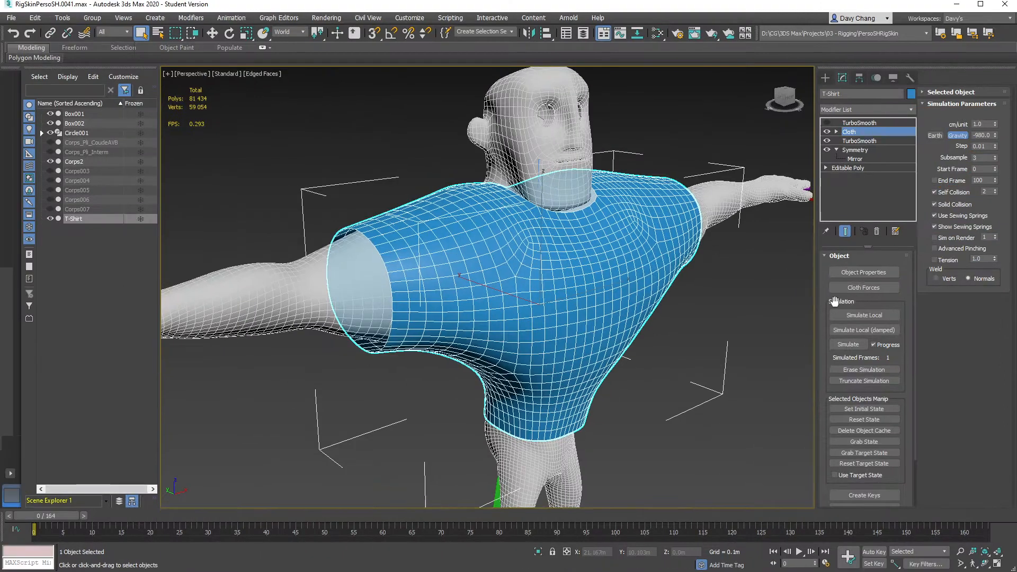
# Check the T-Shirt's Inactive setting in the Cloth modifier's Object Properties and try a local simulation with it.
pyautogui.keyDown('alt'); pyautogui.moveTo(680, 311); pyautogui.dragTo(785, 281, button='middle'); pyautogui.keyUp('alt')
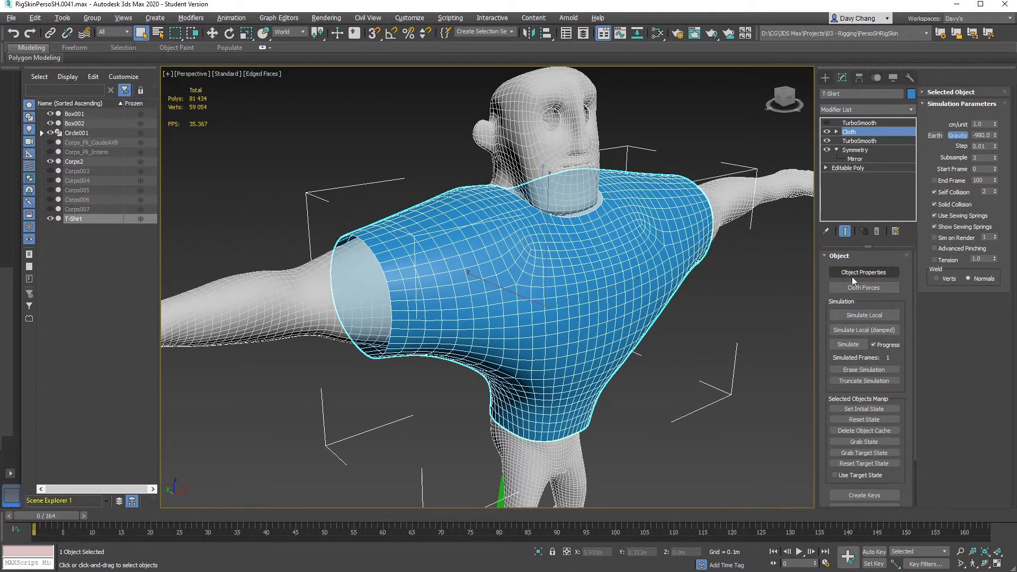
pyautogui.click(881, 276)
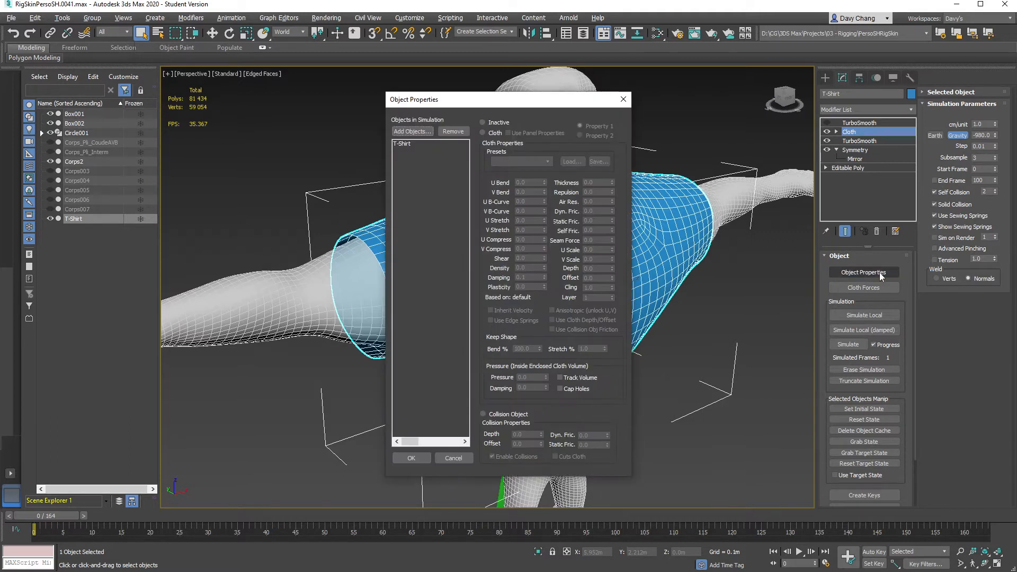
pyautogui.moveTo(490, 102); pyautogui.dragTo(718, 123)
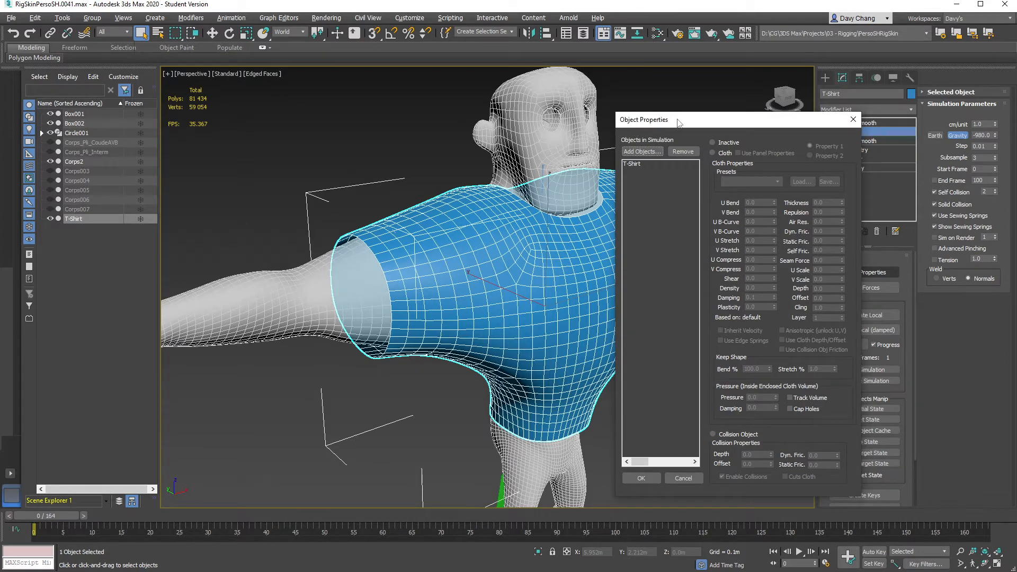
pyautogui.click(639, 163)
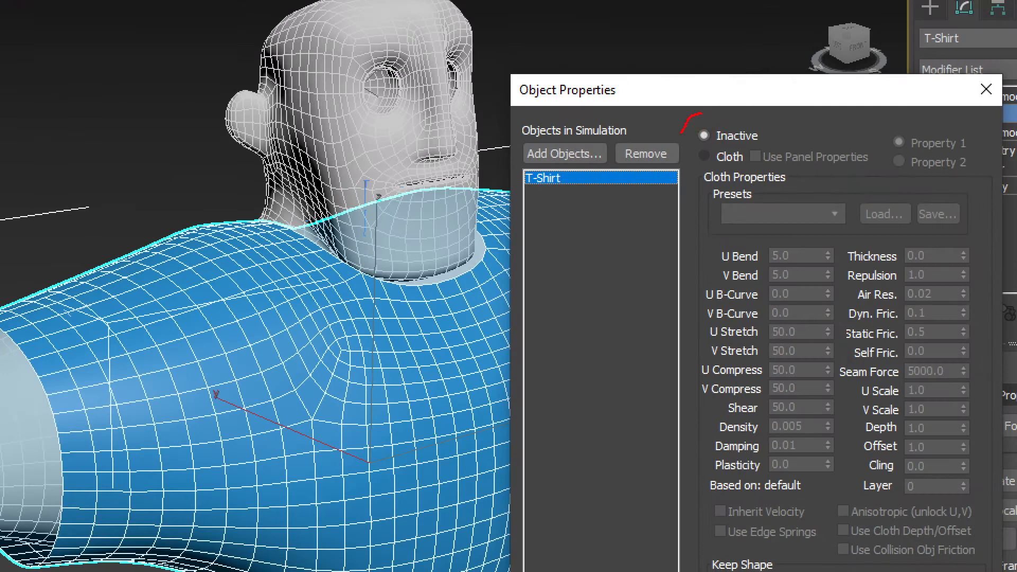
pyautogui.moveTo(682, 133); pyautogui.dragTo(763, 156)
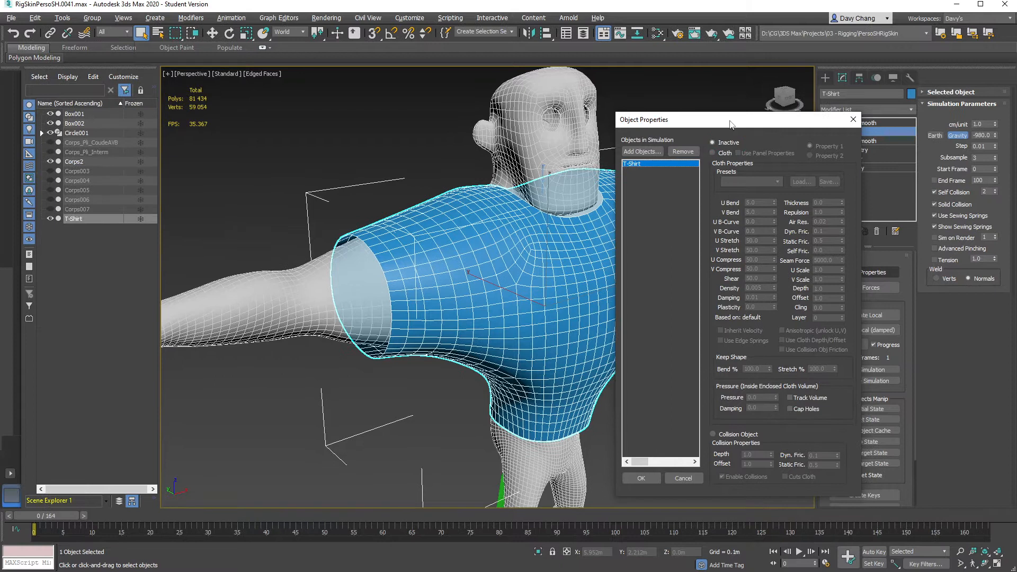
pyautogui.moveTo(753, 115); pyautogui.dragTo(637, 117)
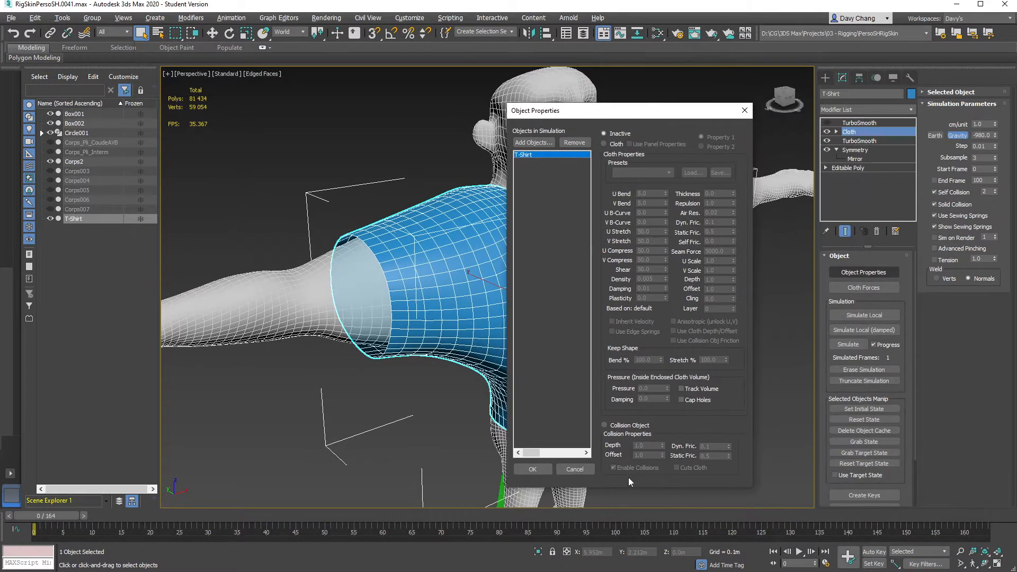
pyautogui.click(532, 469)
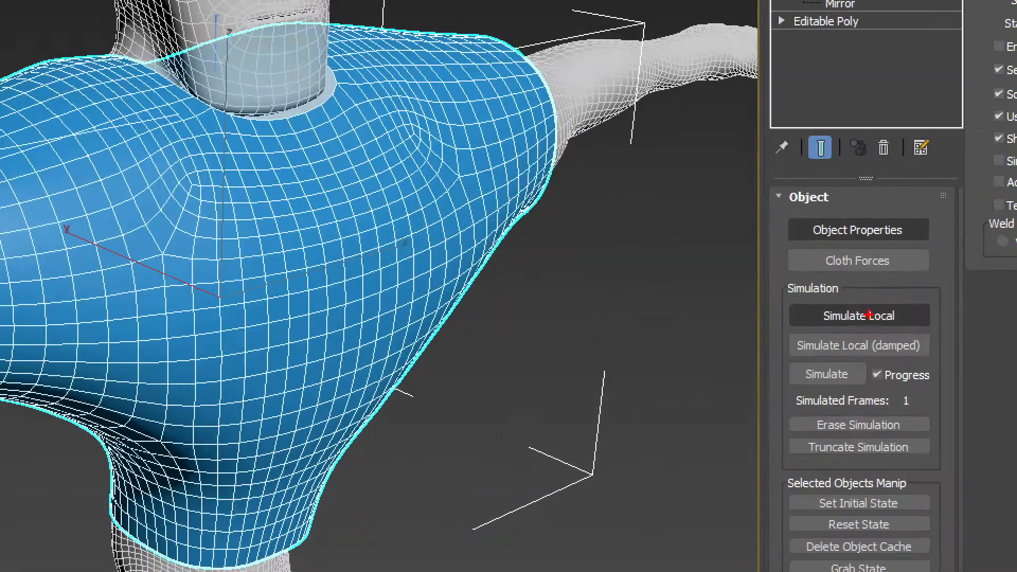
pyautogui.moveTo(862, 305)
pyautogui.mouseDown()
pyautogui.moveTo(841, 305)
pyautogui.moveTo(899, 318)
pyautogui.moveTo(889, 298)
pyautogui.mouseUp()
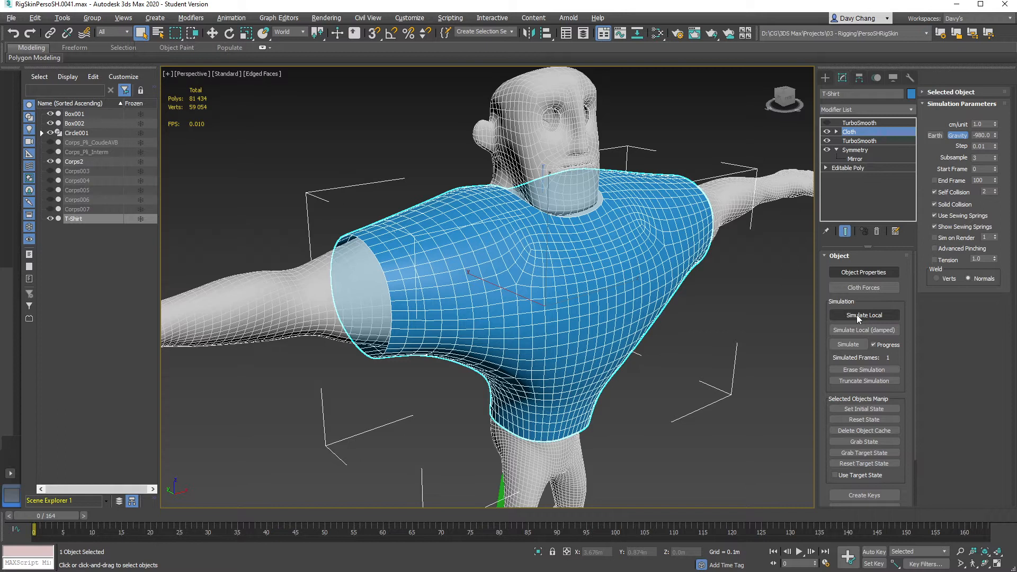
pyautogui.click(857, 315)
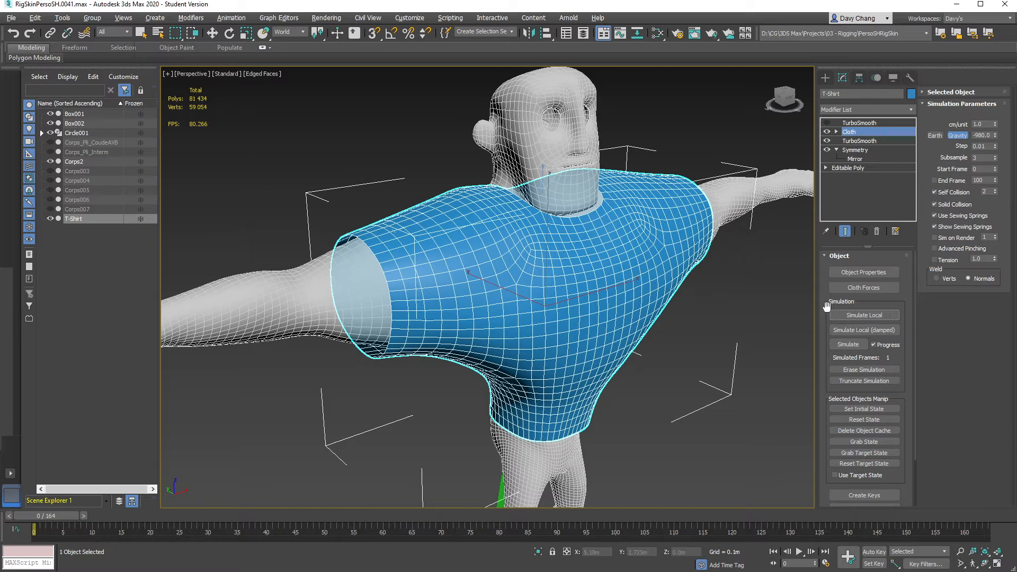
# Set the T-Shirt's simulation type to Cloth in the Cloth modifier's Object Properties.
pyautogui.click(866, 276)
pyautogui.click(412, 146)
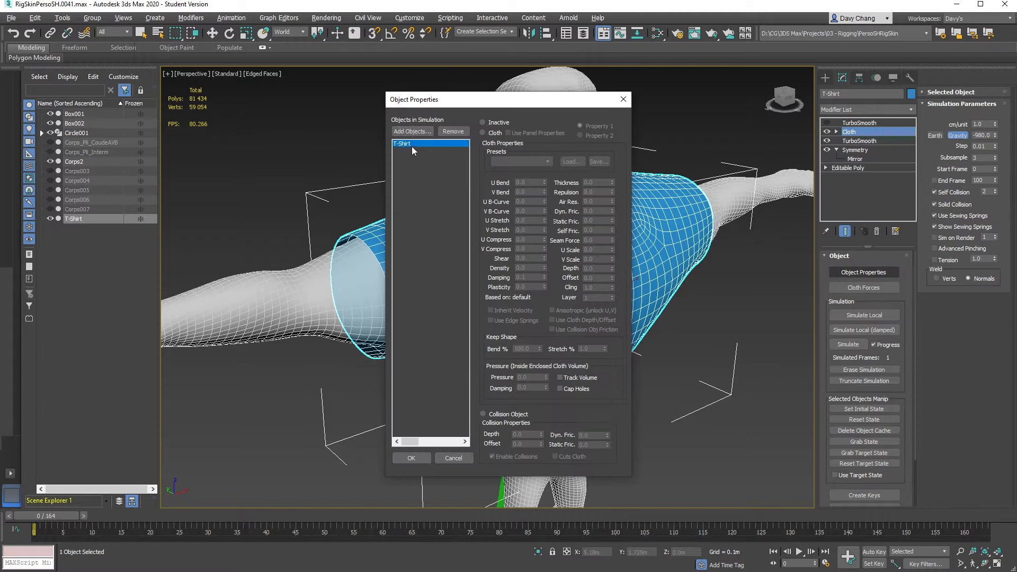
pyautogui.click(492, 132)
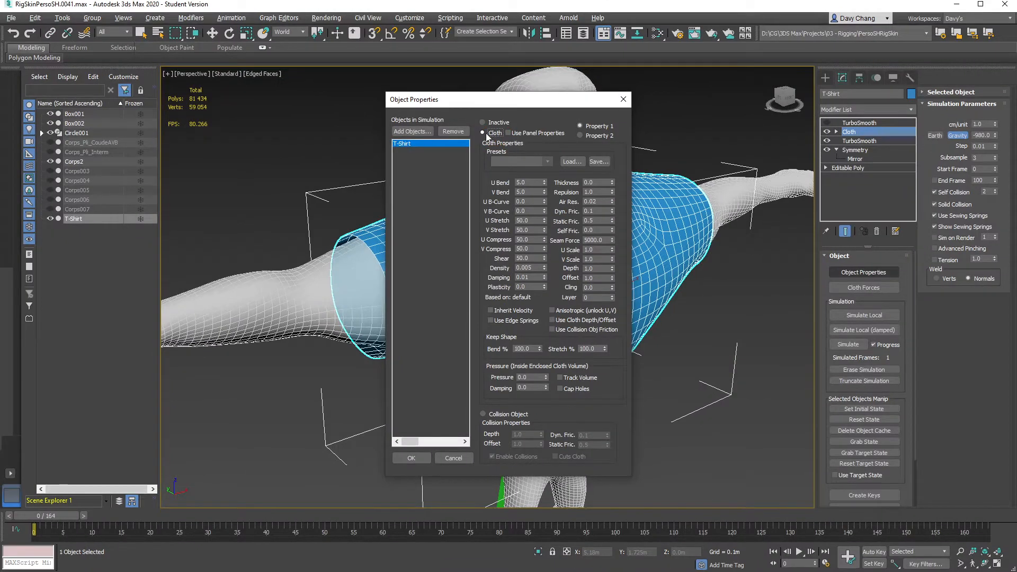
pyautogui.click(469, 108)
pyautogui.click(484, 133)
pyautogui.click(483, 124)
pyautogui.click(483, 134)
# Review the fabric presets available for the T-Shirt without choosing one, and accept the object properties.
pyautogui.click(547, 162)
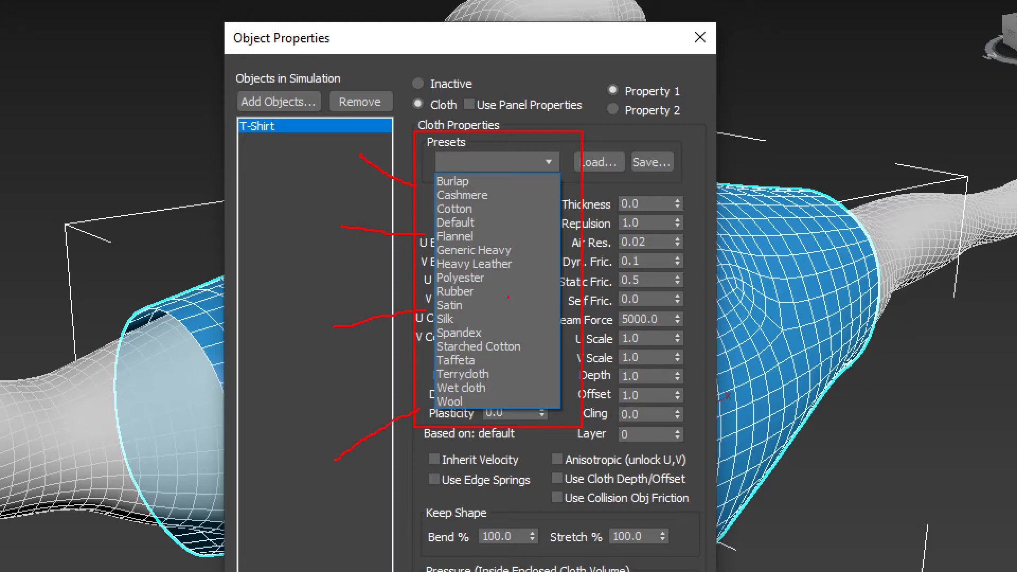
pyautogui.moveTo(481, 208); pyautogui.dragTo(510, 228)
pyautogui.moveTo(476, 292); pyautogui.dragTo(498, 291)
pyautogui.moveTo(464, 319); pyautogui.dragTo(509, 316)
pyautogui.moveTo(479, 402); pyautogui.dragTo(514, 410)
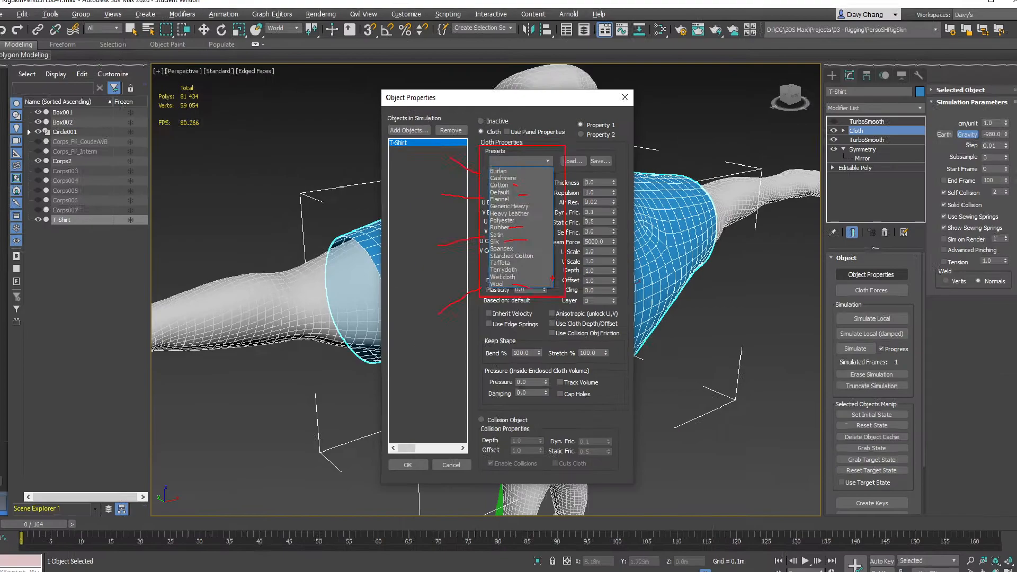
pyautogui.click(547, 161)
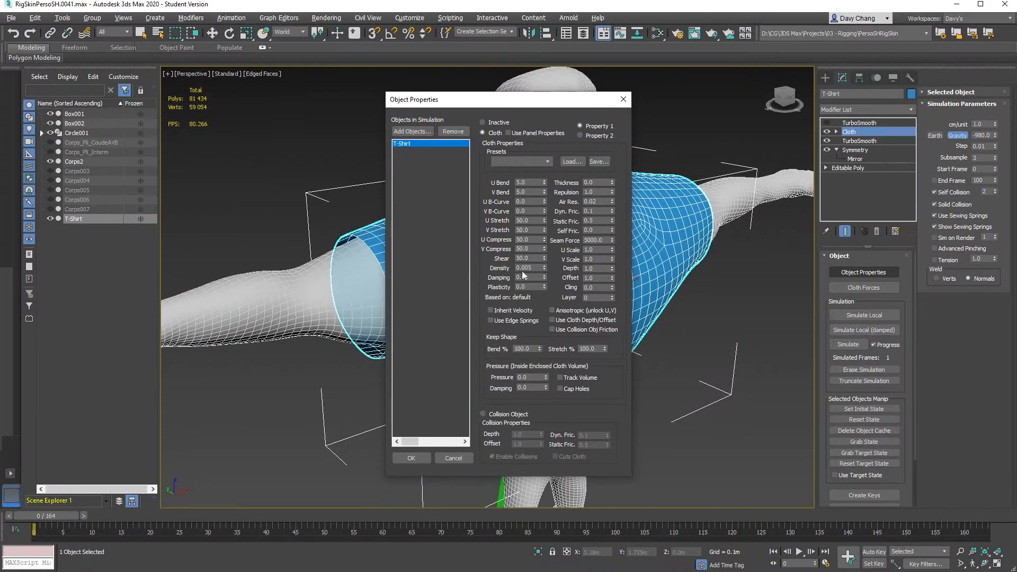
pyautogui.click(414, 457)
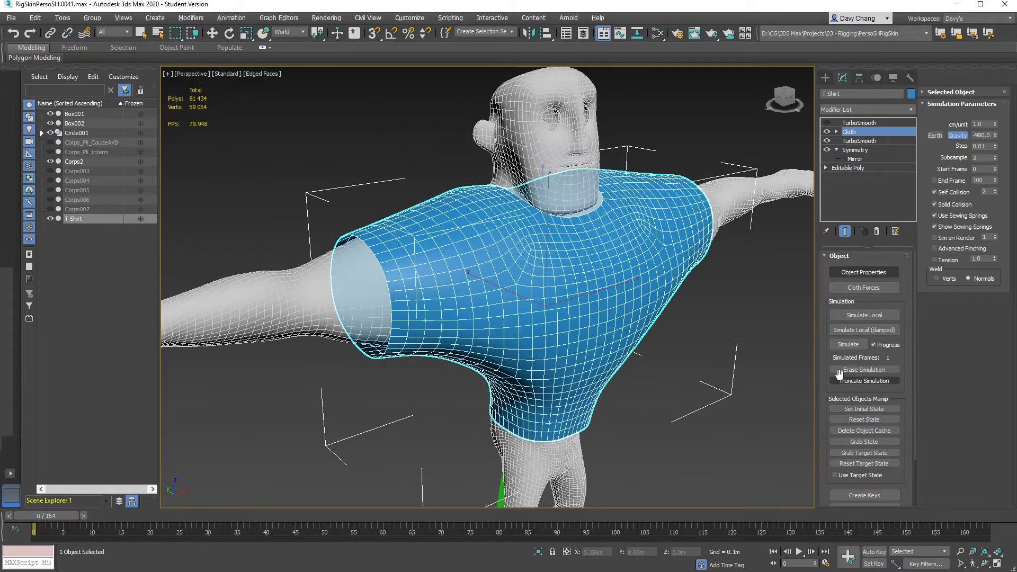
# Run a local cloth simulation on the T-Shirt, stop it and reset the cloth state.
pyautogui.click(863, 316)
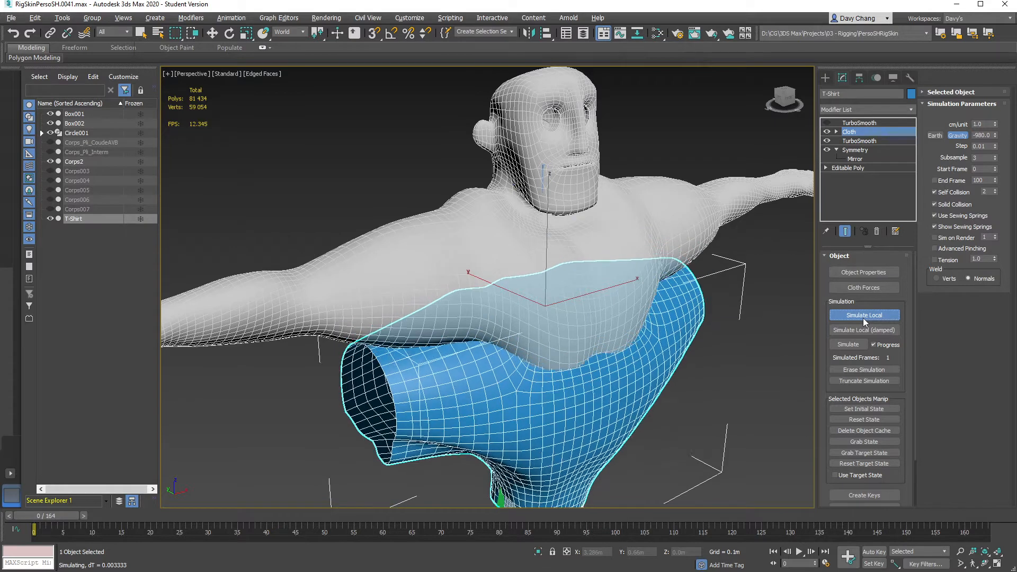
pyautogui.click(863, 318)
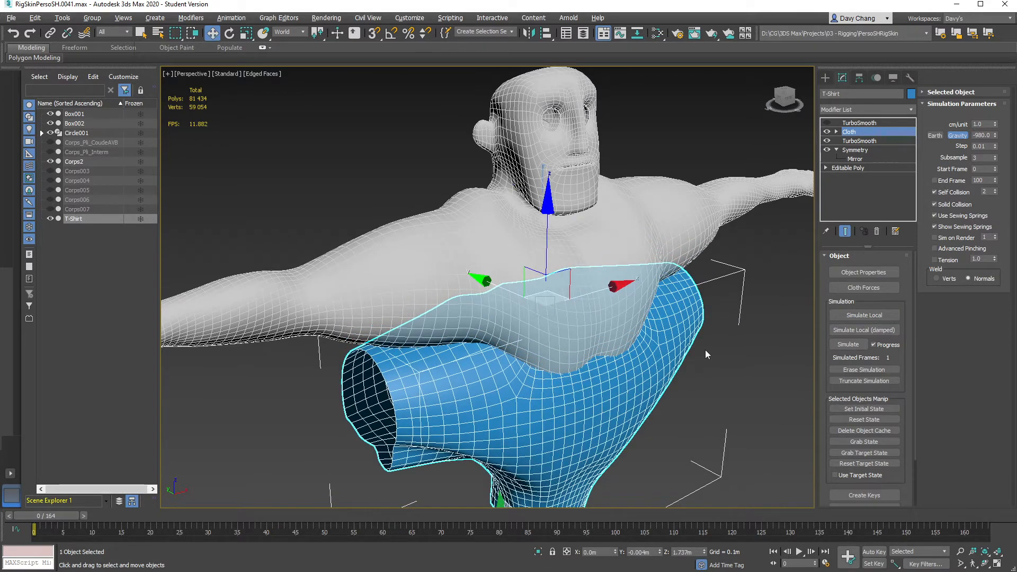
pyautogui.click(872, 419)
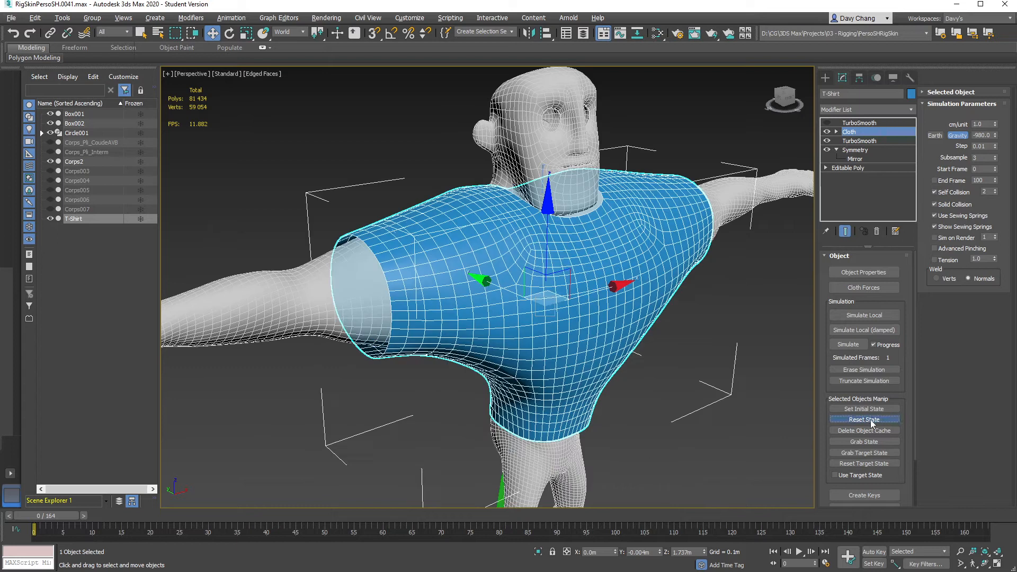
# Speed up the cloth simulation by disabling Self Collision and setting Subsample to 1 and Step to 0.02.
pyautogui.click(935, 193)
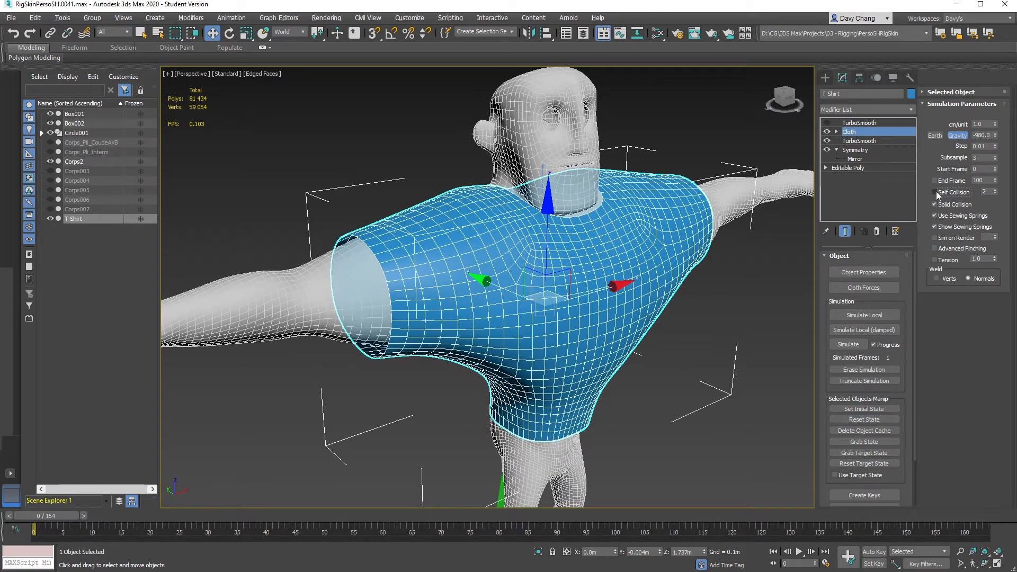
pyautogui.click(995, 159)
pyautogui.click(995, 159)
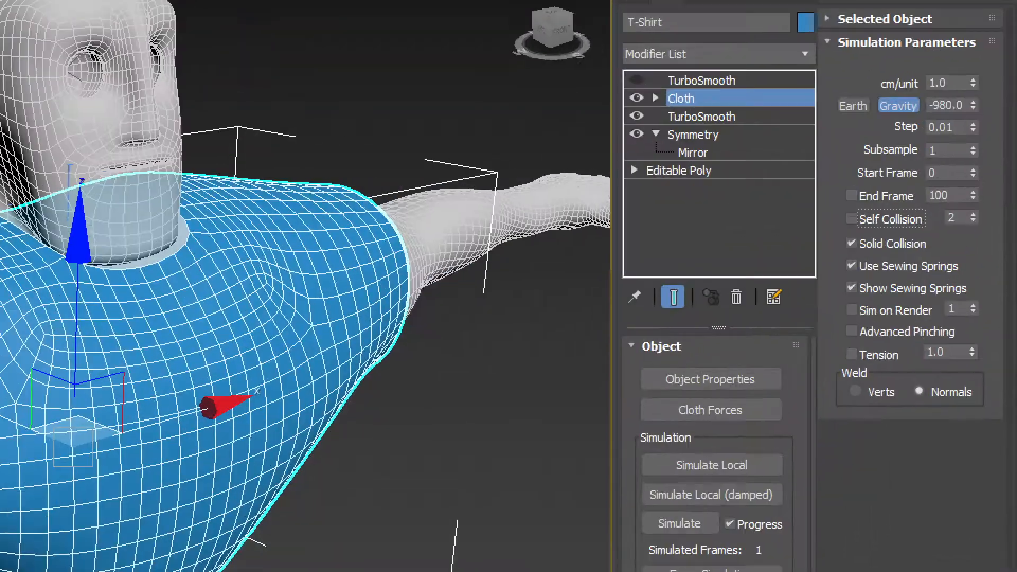
pyautogui.moveTo(901, 139)
pyautogui.mouseDown()
pyautogui.moveTo(896, 165)
pyautogui.moveTo(976, 153)
pyautogui.moveTo(962, 146)
pyautogui.mouseUp()
pyautogui.click(963, 146)
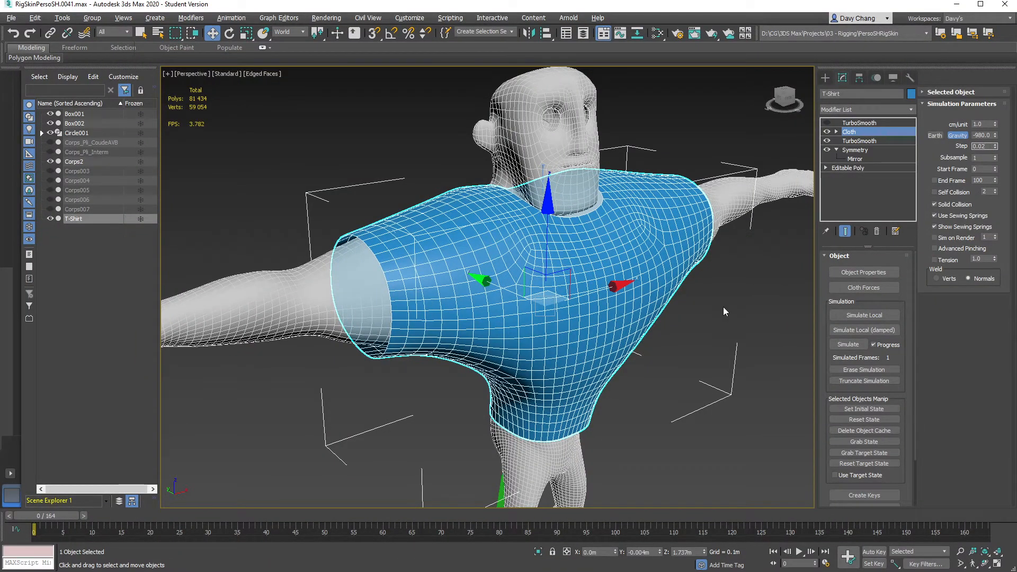
# Reselect the T-Shirt's Cloth modifier, test the local simulation with the new parameters and reset the cloth state.
pyautogui.click(736, 302)
pyautogui.click(493, 276)
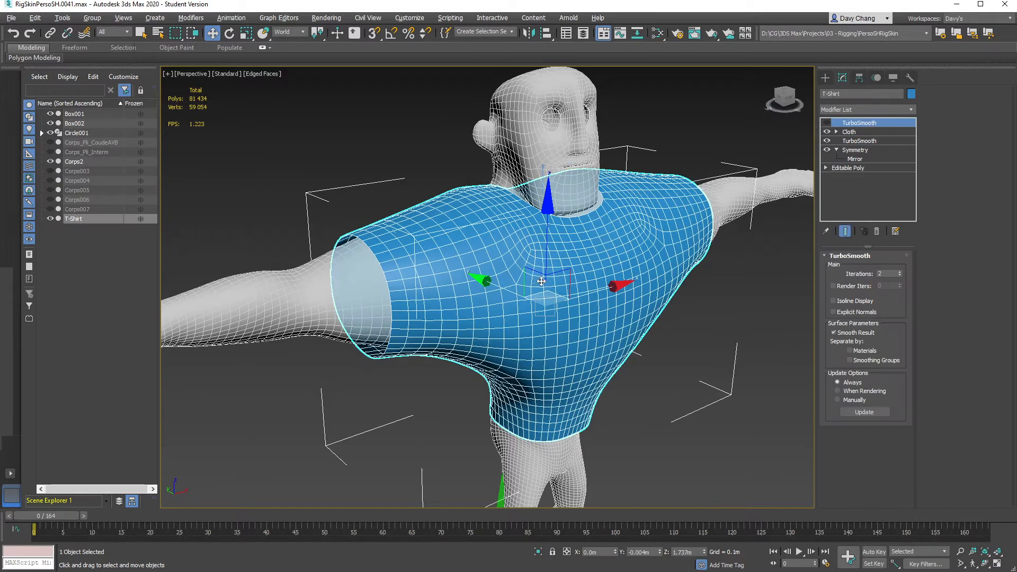
pyautogui.click(850, 134)
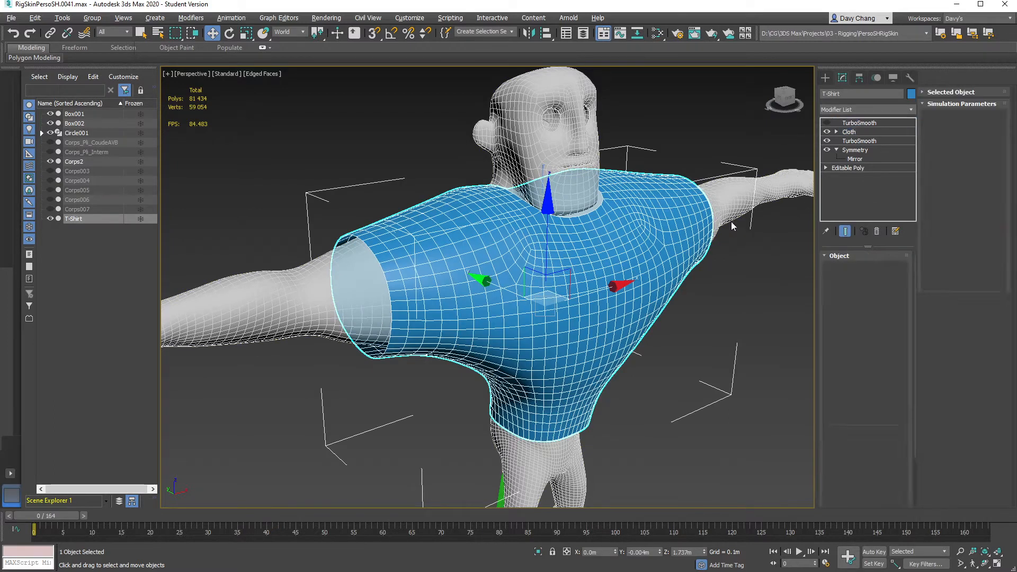
pyautogui.click(864, 317)
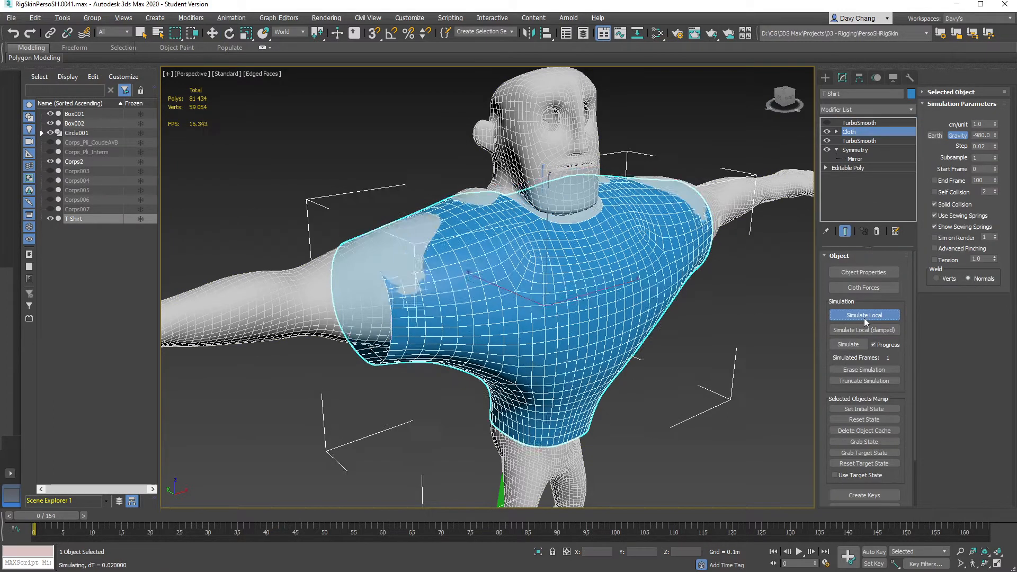
pyautogui.click(864, 316)
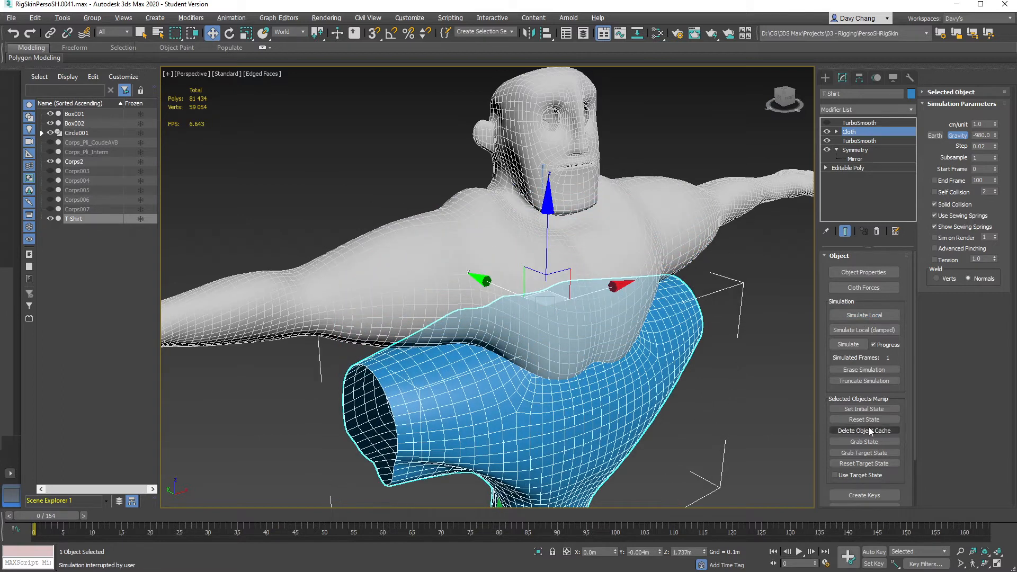
pyautogui.click(866, 420)
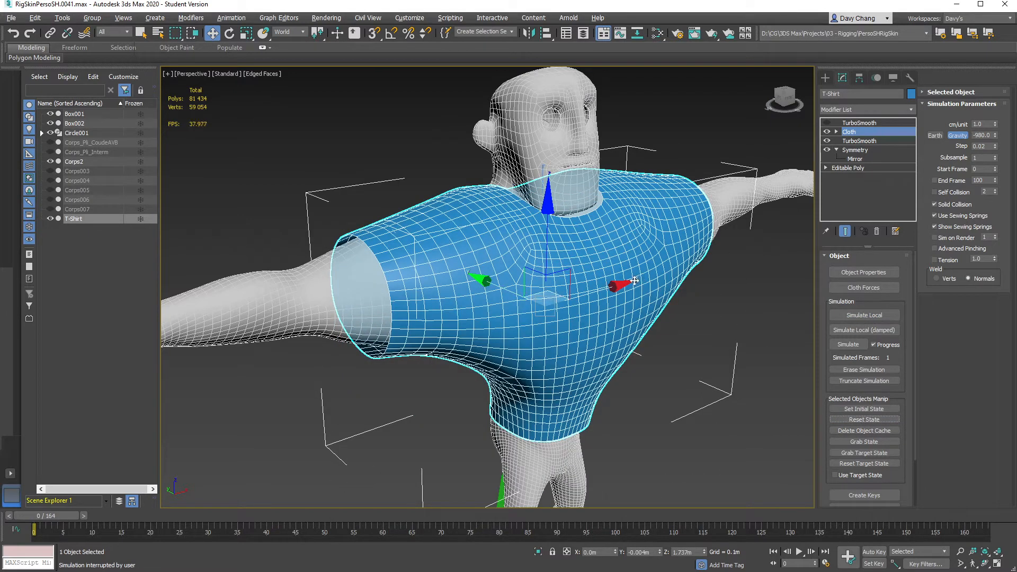
# Add the body mesh Corps2 to the objects in the T-Shirt's cloth simulation.
pyautogui.click(842, 273)
pyautogui.moveTo(530, 104); pyautogui.dragTo(727, 136)
pyautogui.click(610, 164)
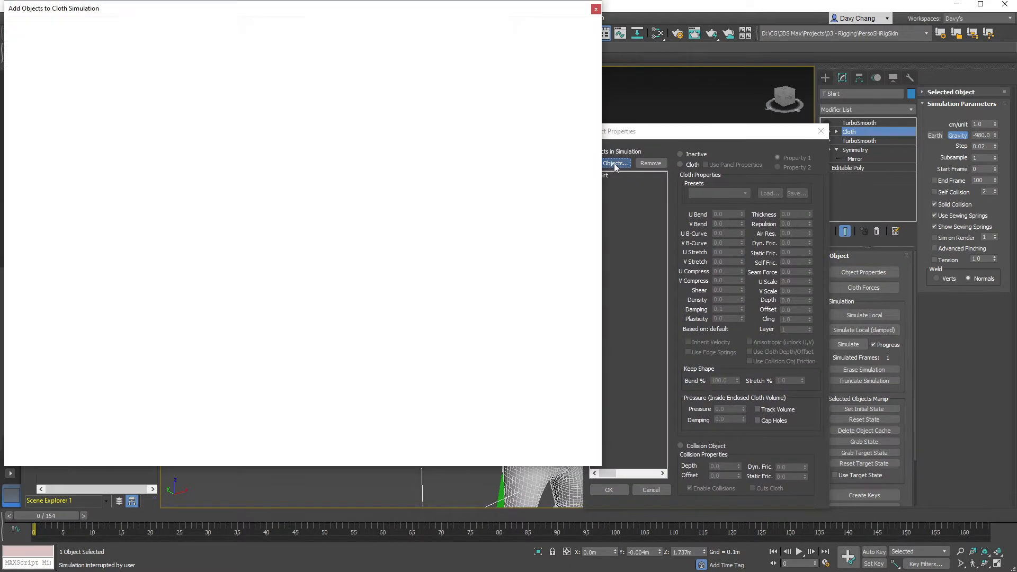
pyautogui.moveTo(413, 17); pyautogui.dragTo(772, 81)
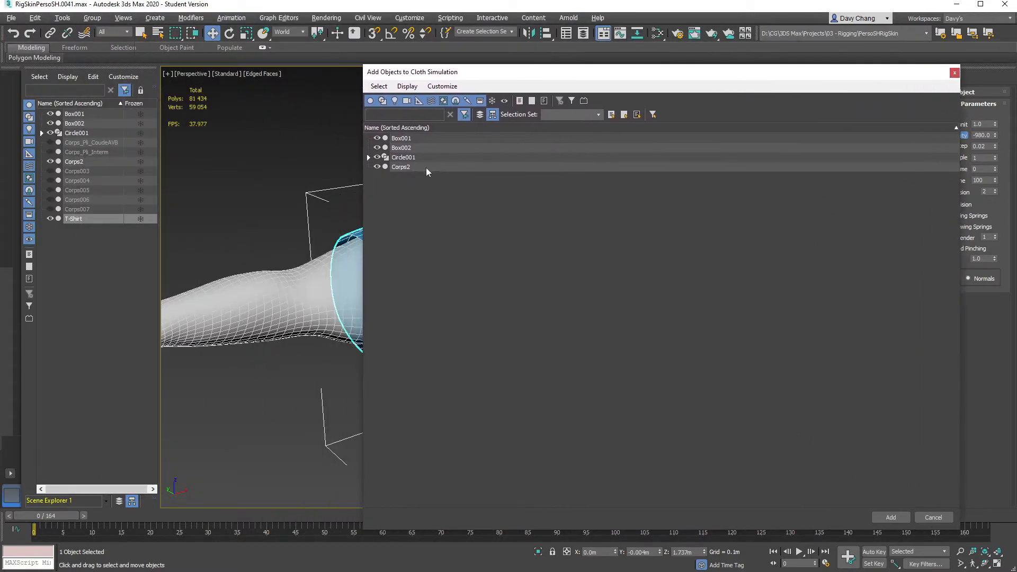
pyautogui.click(402, 167)
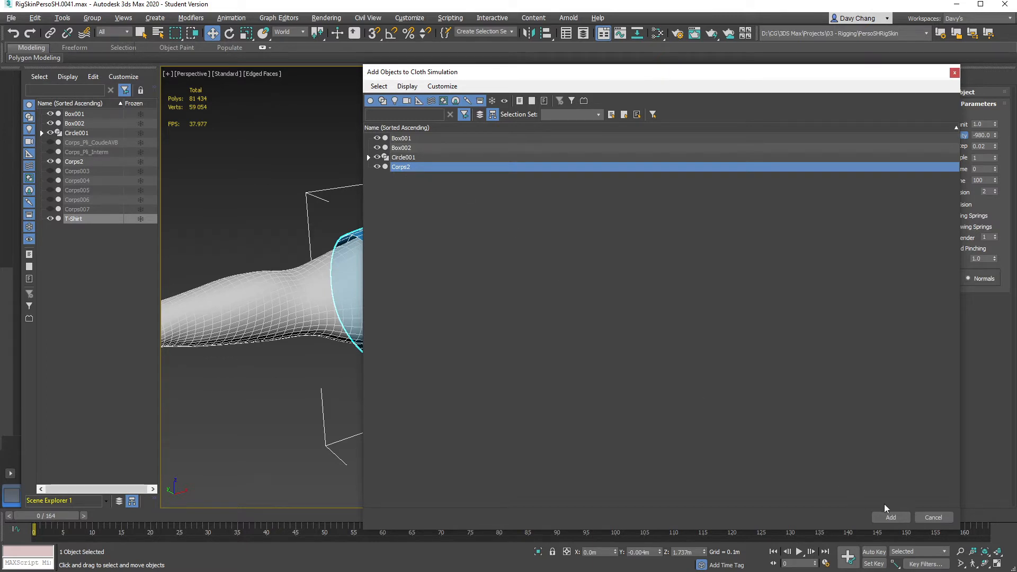
pyautogui.click(890, 517)
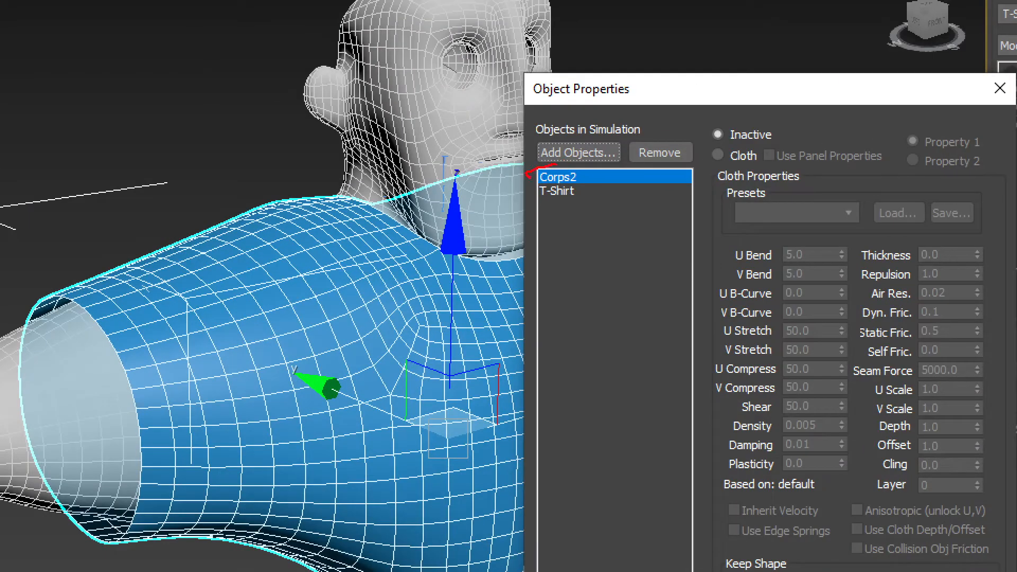
# Define Corps2 as a Collision Object in the cloth simulation and accept the object properties.
pyautogui.moveTo(529, 178)
pyautogui.mouseDown()
pyautogui.moveTo(550, 157)
pyautogui.moveTo(665, 137)
pyautogui.mouseUp()
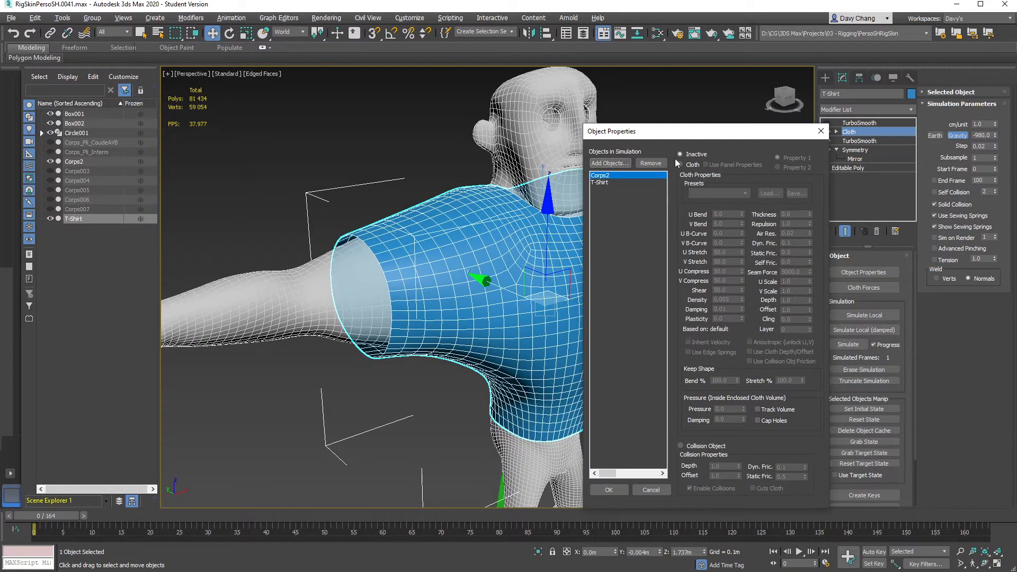
pyautogui.click(689, 166)
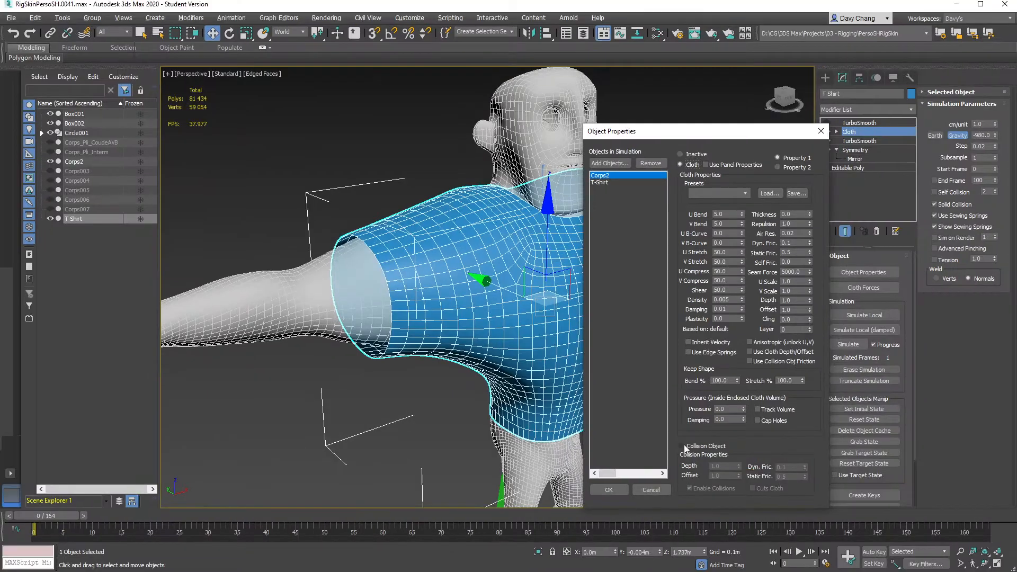
pyautogui.click(682, 445)
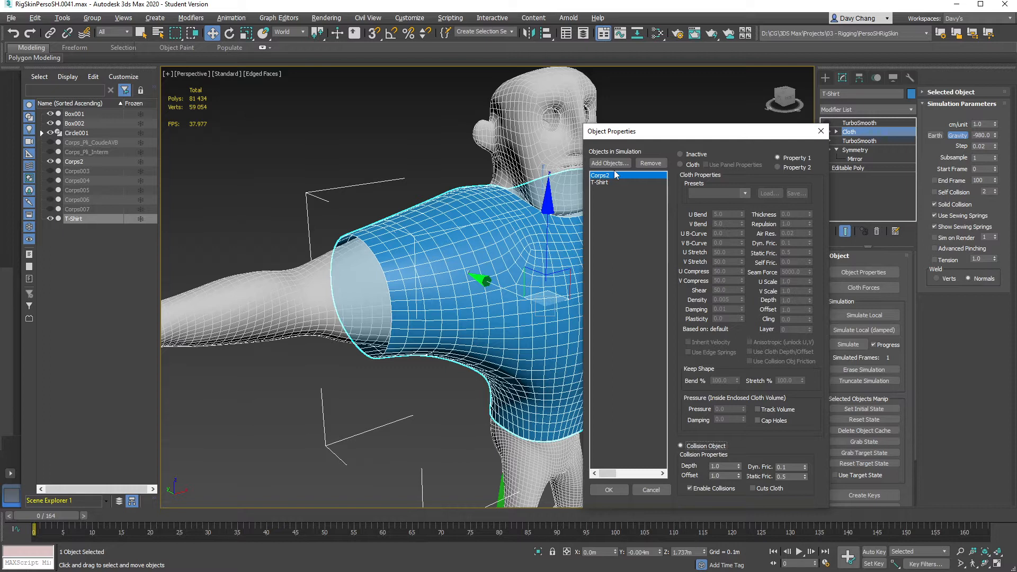
pyautogui.click(609, 490)
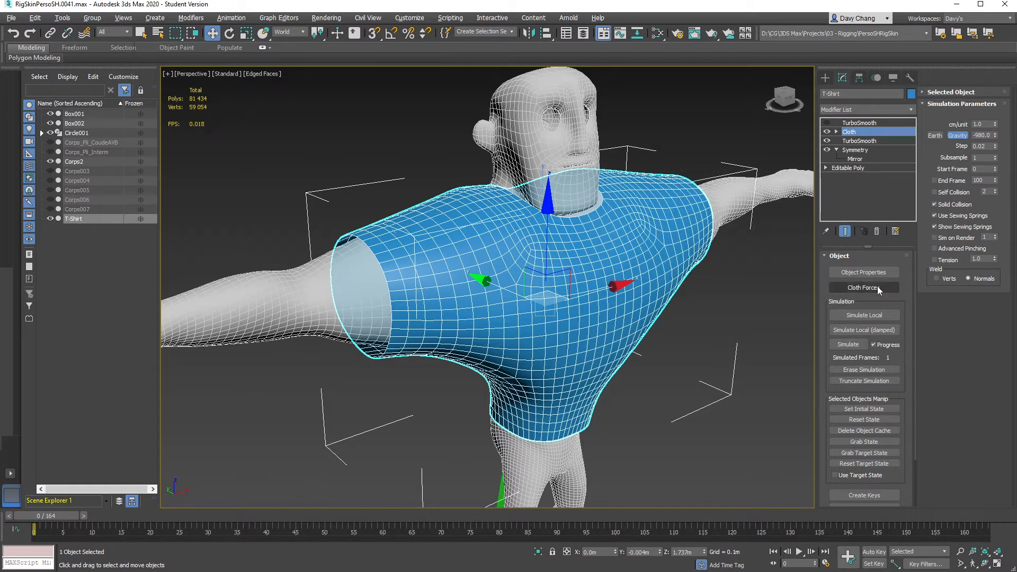
# Run the local simulation of the T-Shirt against the collision body and stop it.
pyautogui.click(866, 317)
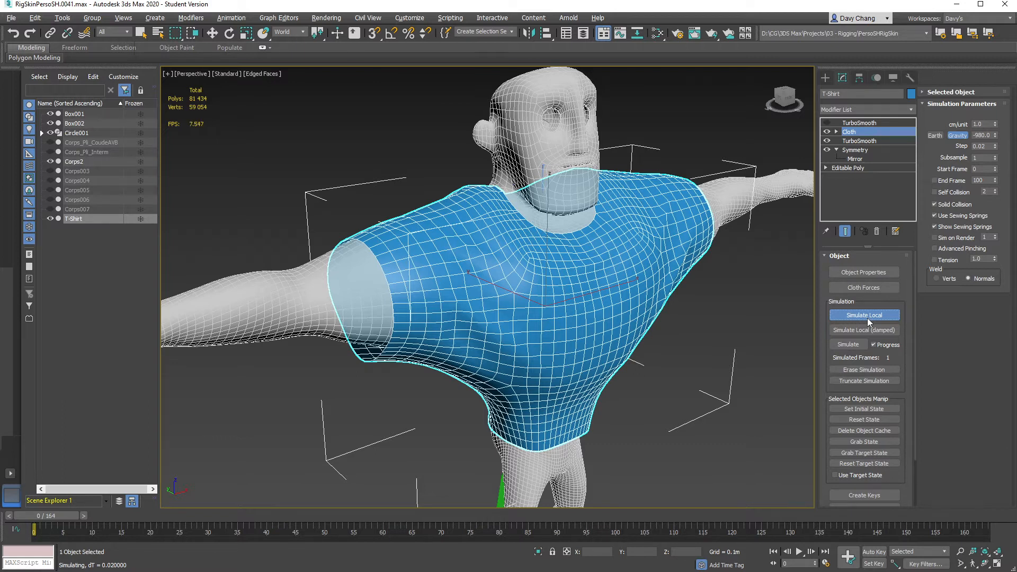
pyautogui.click(866, 317)
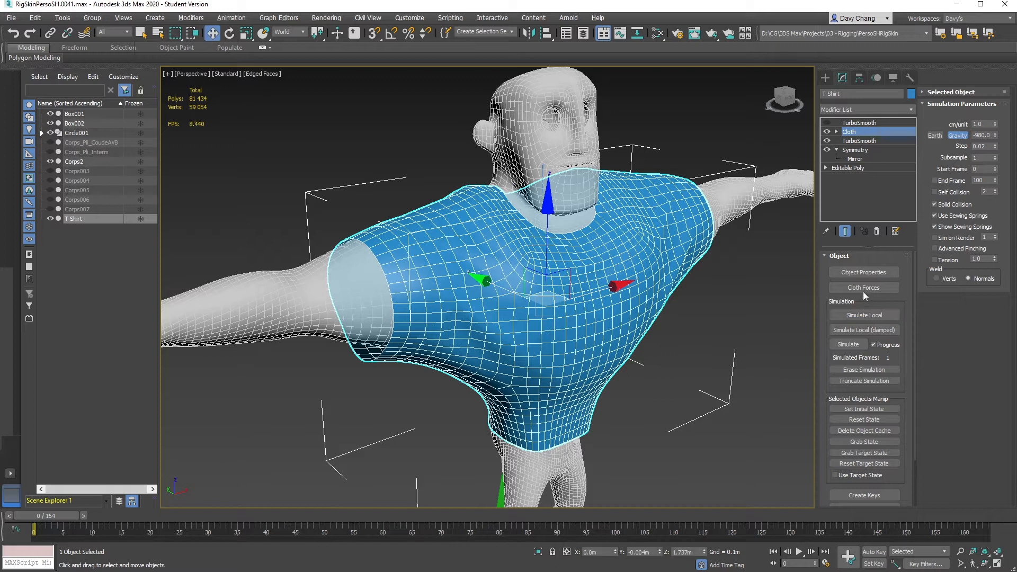
# Review in the cloth object properties which scene objects can still be added to the simulation, without adding any.
pyautogui.click(860, 273)
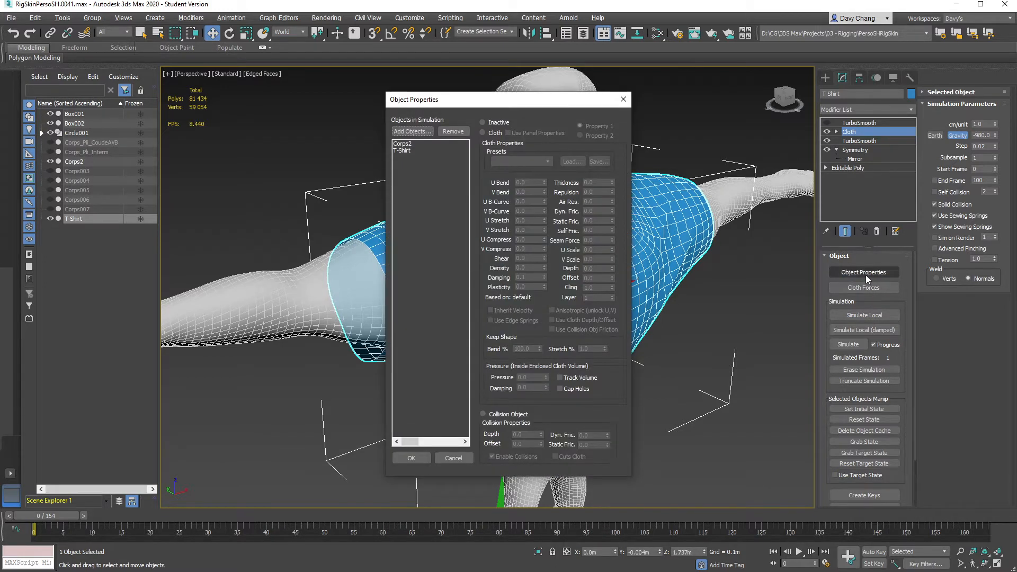
pyautogui.moveTo(492, 103); pyautogui.dragTo(704, 127)
pyautogui.click(627, 156)
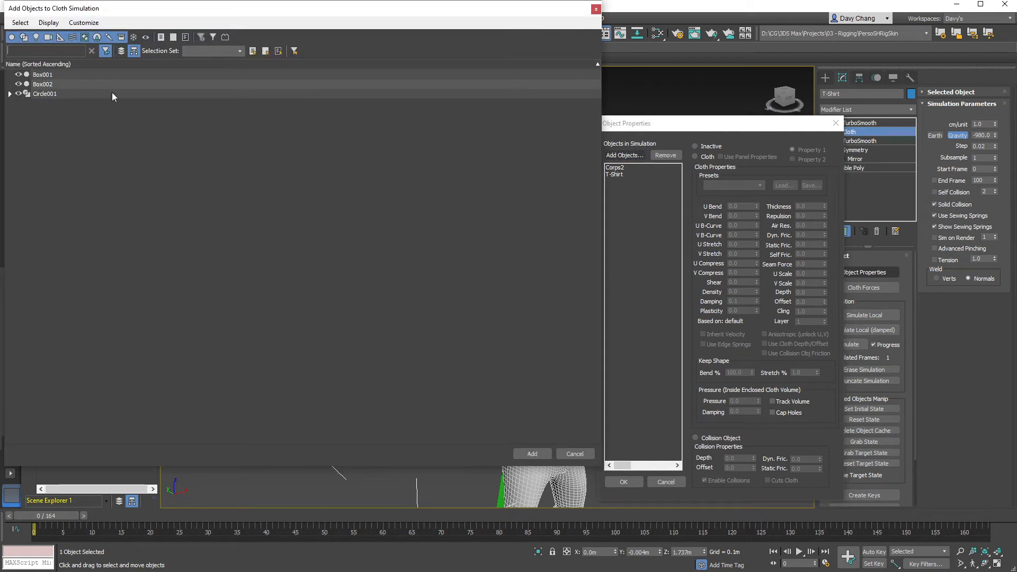
pyautogui.click(596, 9)
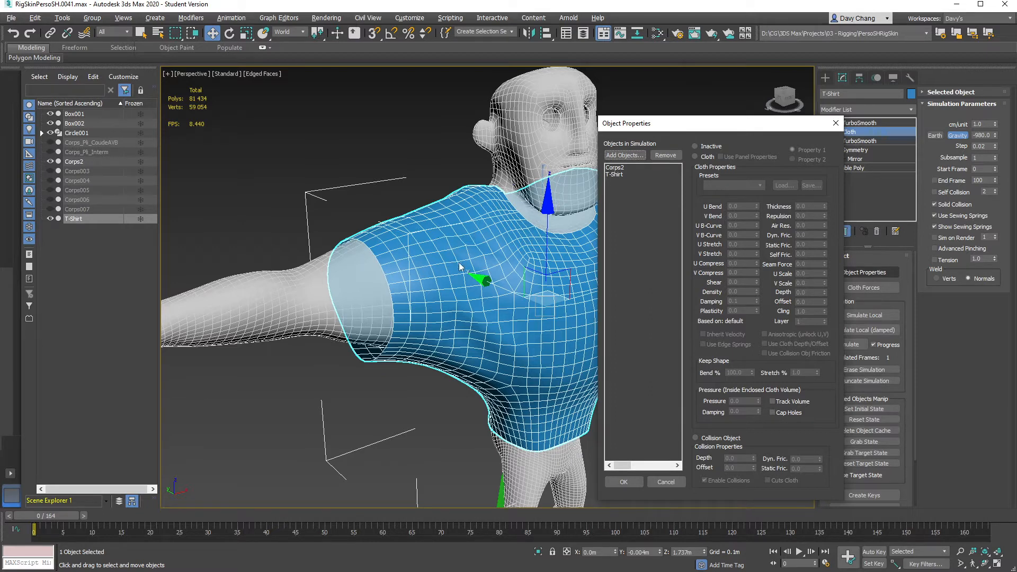
pyautogui.click(626, 155)
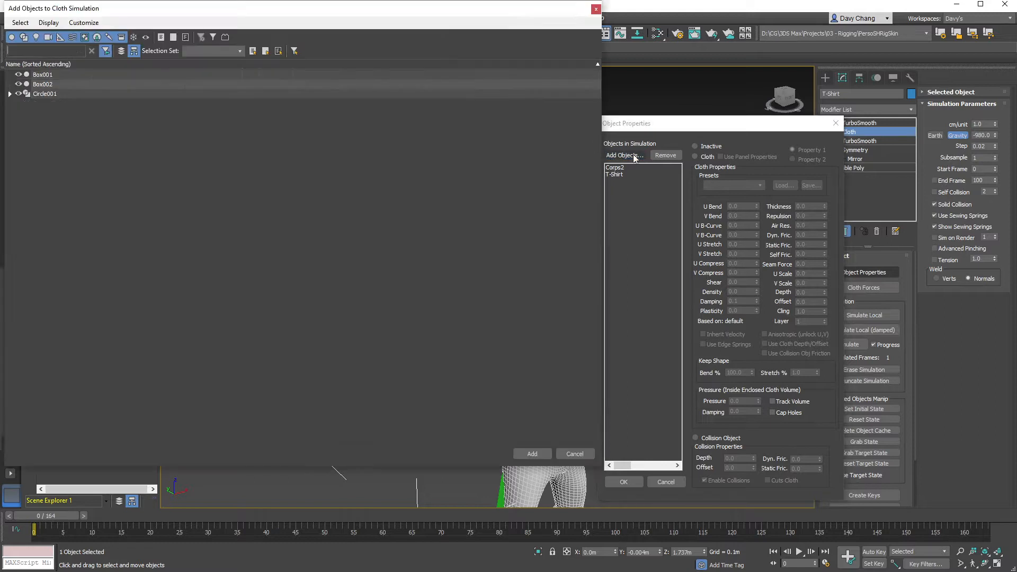
pyautogui.moveTo(302, 22); pyautogui.dragTo(433, 50)
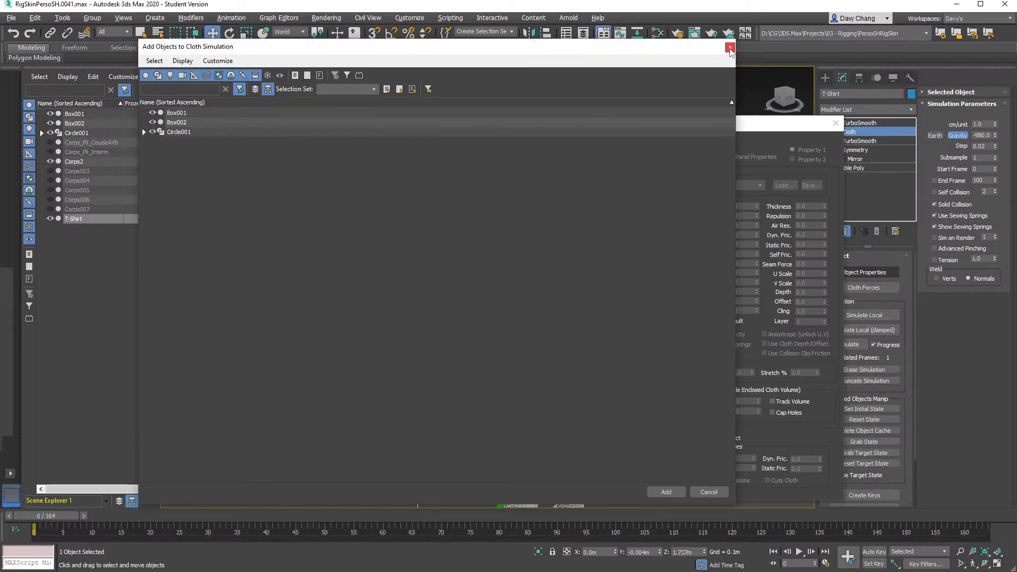
pyautogui.click(730, 48)
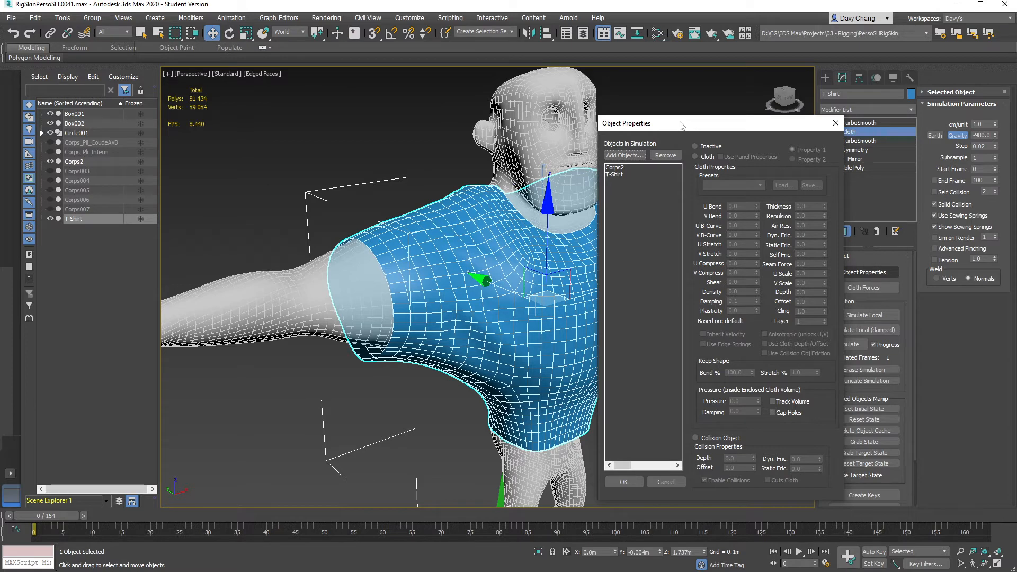
# Examine the simulation's object list, checking the property settings of T-Shirt and Corps2 in turn.
pyautogui.moveTo(682, 125); pyautogui.dragTo(628, 128)
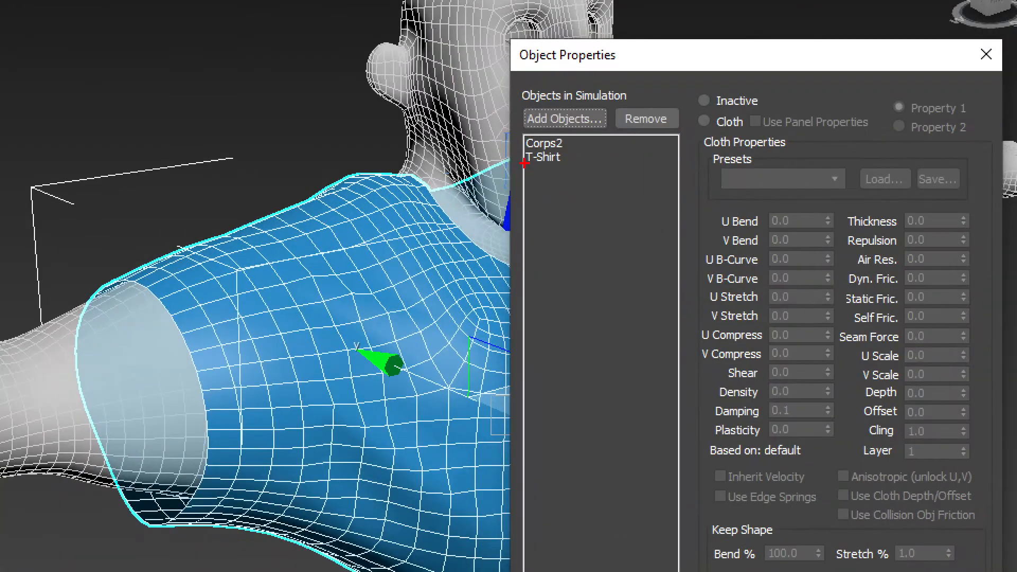
pyautogui.moveTo(525, 163); pyautogui.dragTo(655, 465)
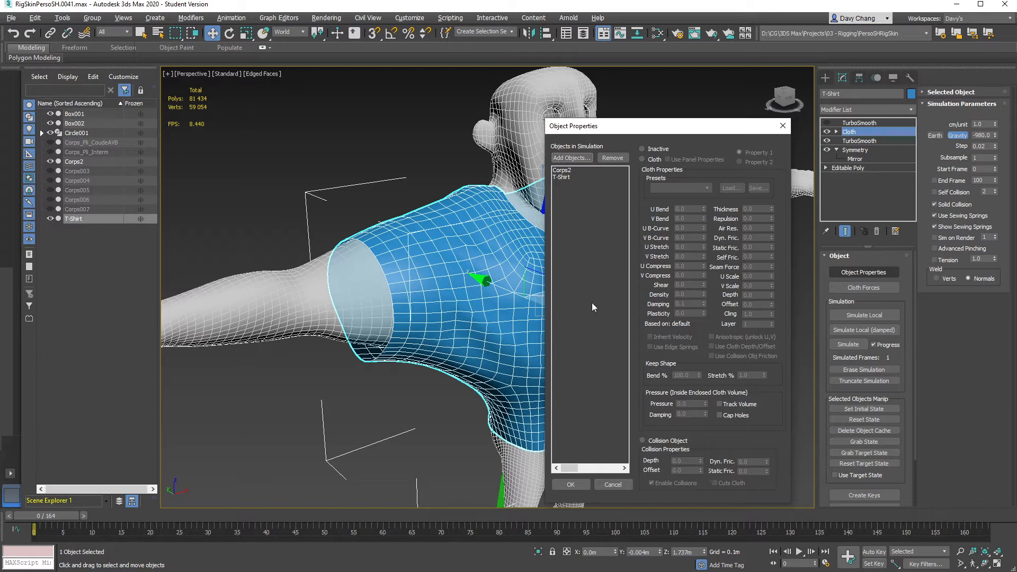
pyautogui.click(571, 177)
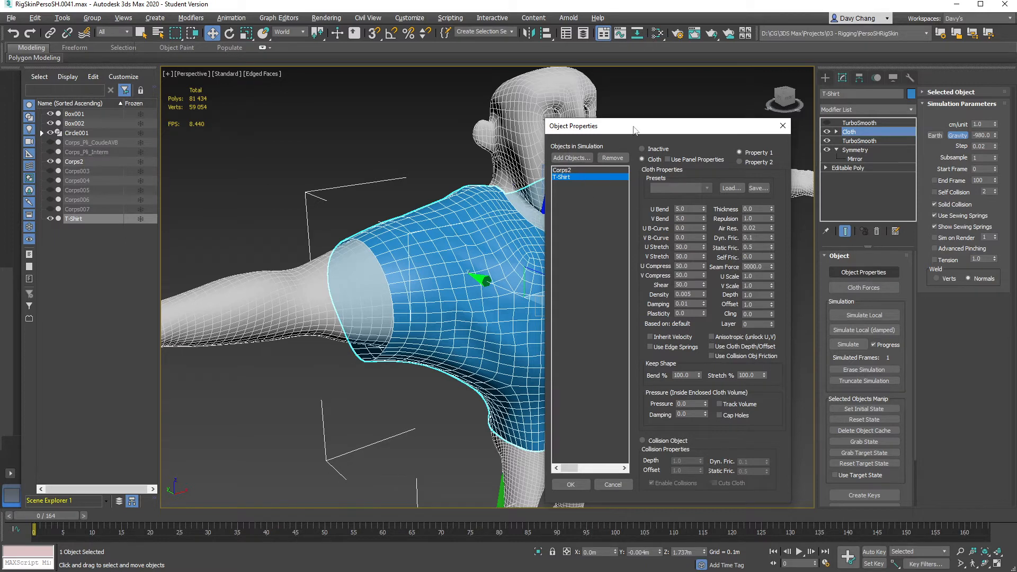
pyautogui.moveTo(634, 130); pyautogui.dragTo(651, 125)
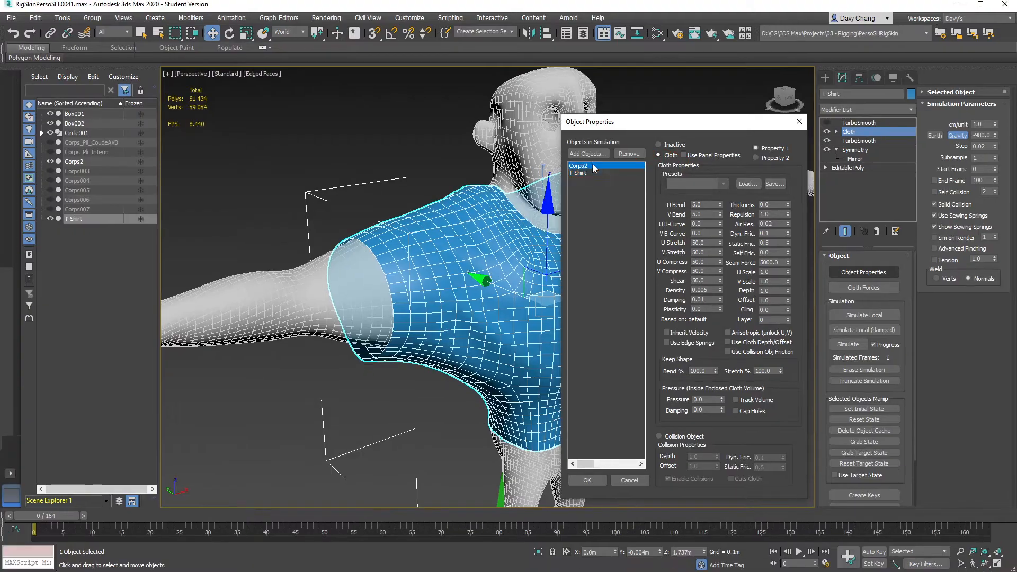
pyautogui.click(524, 174)
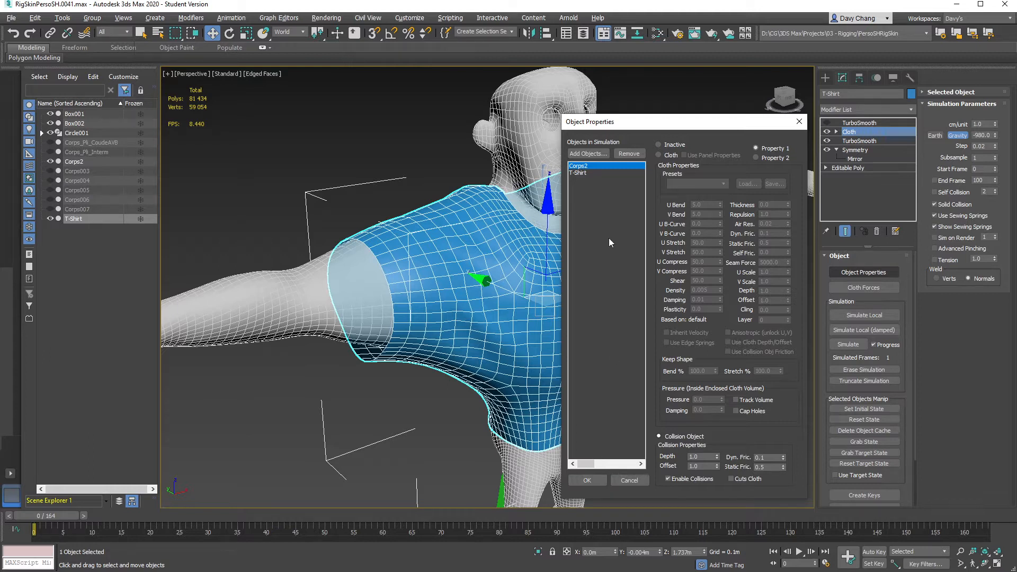
# Apply the Cotton preset to the T-Shirt's cloth properties and accept the object properties.
pyautogui.click(590, 172)
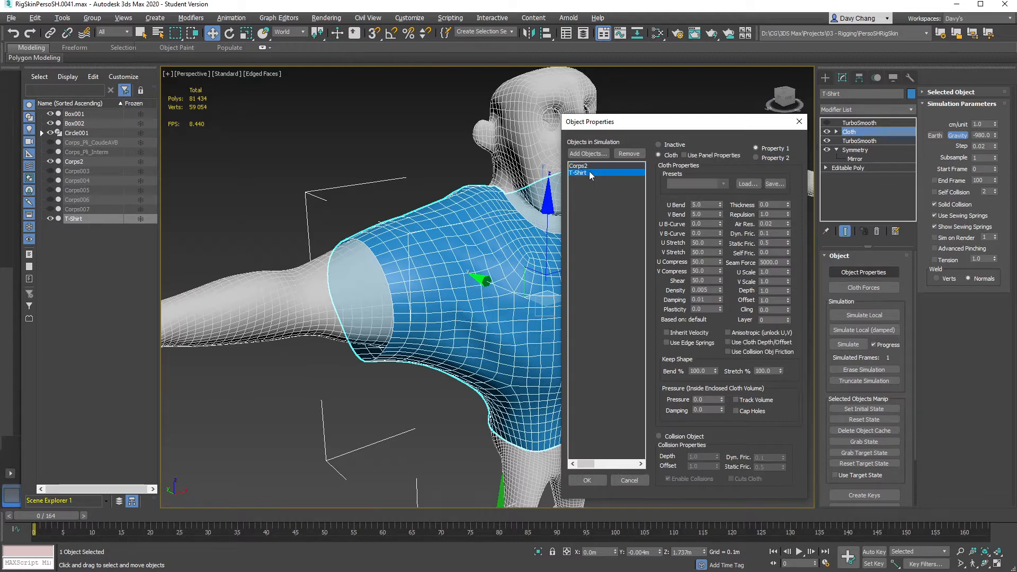
pyautogui.click(724, 184)
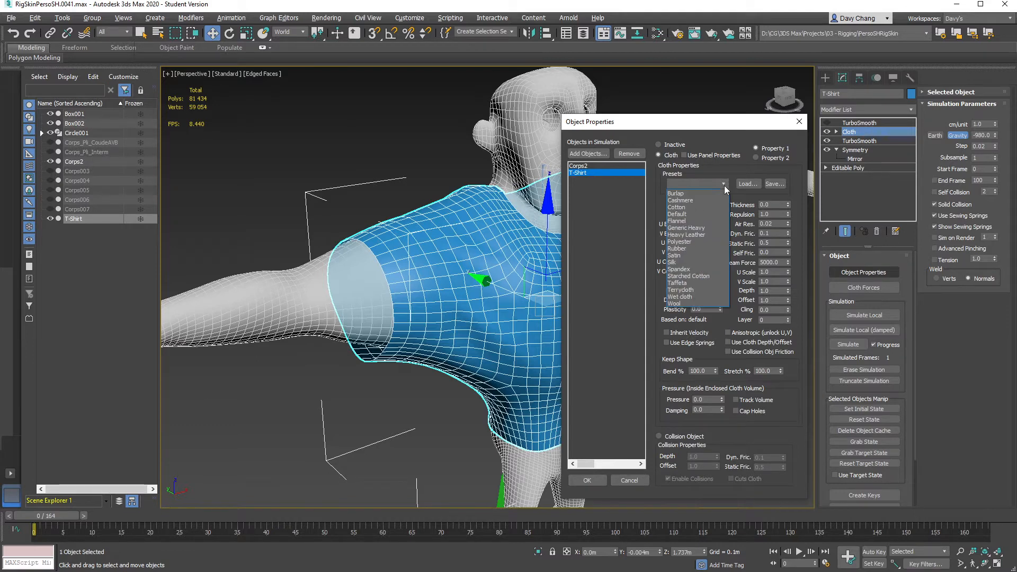
pyautogui.click(684, 207)
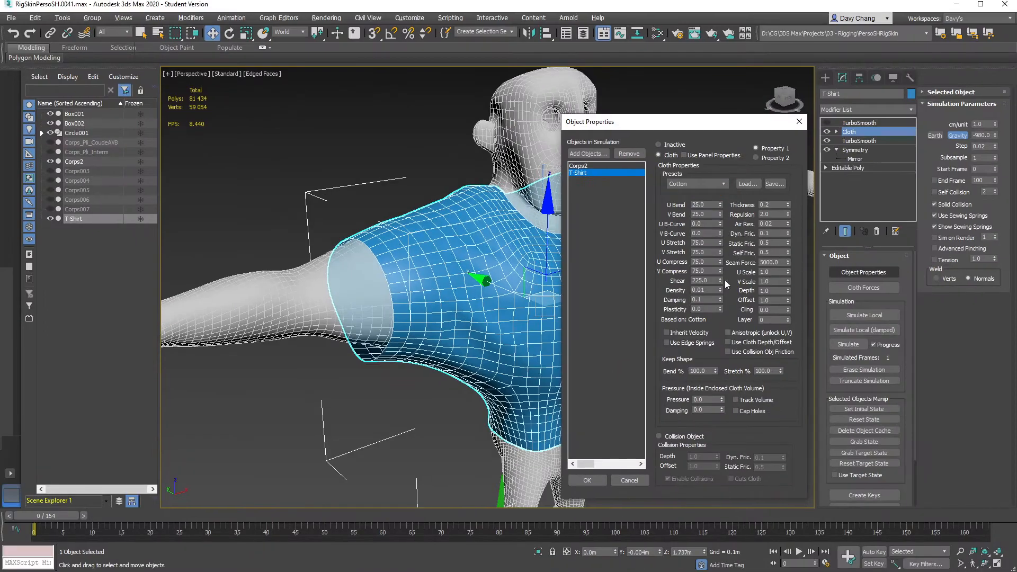
pyautogui.click(579, 481)
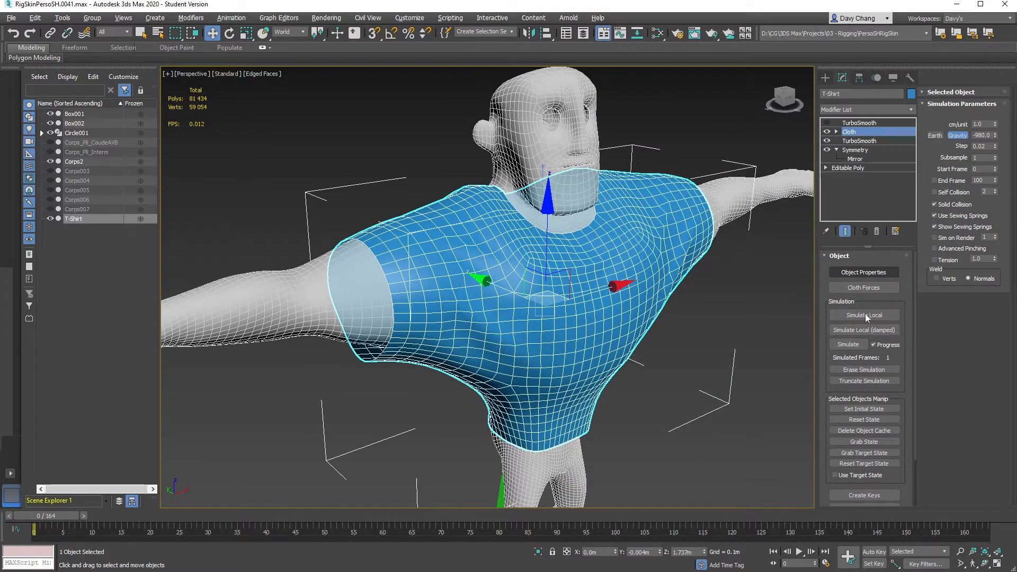
# Test the local simulation with the Cotton settings, reset the cloth state and run the local simulation again.
pyautogui.click(863, 316)
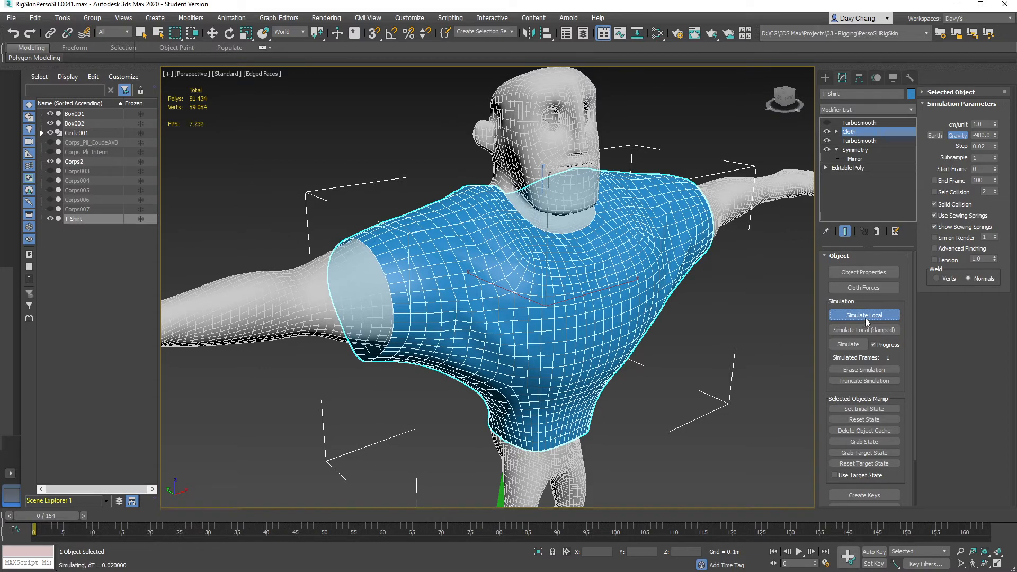
pyautogui.click(866, 318)
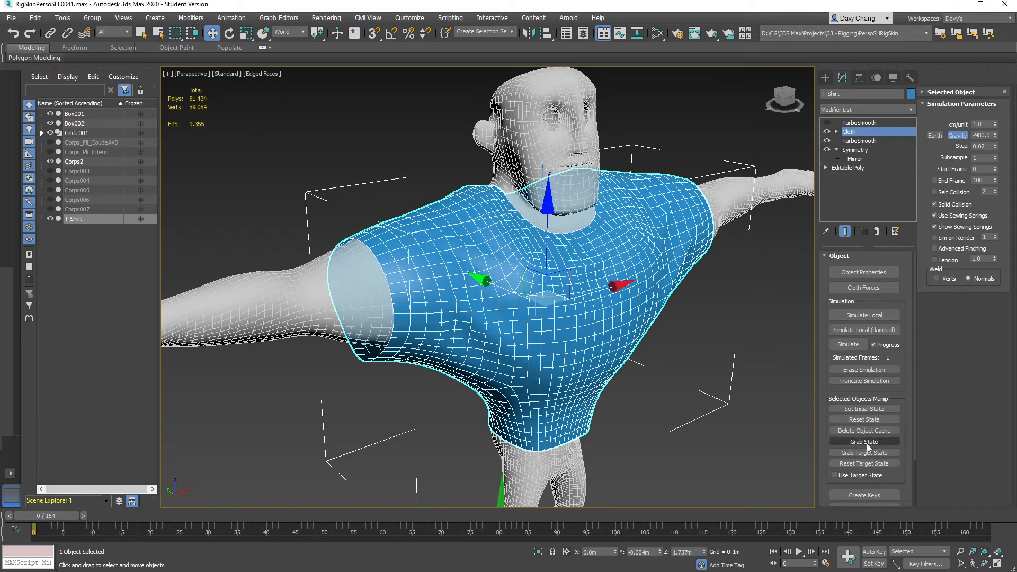
pyautogui.click(859, 420)
pyautogui.click(861, 316)
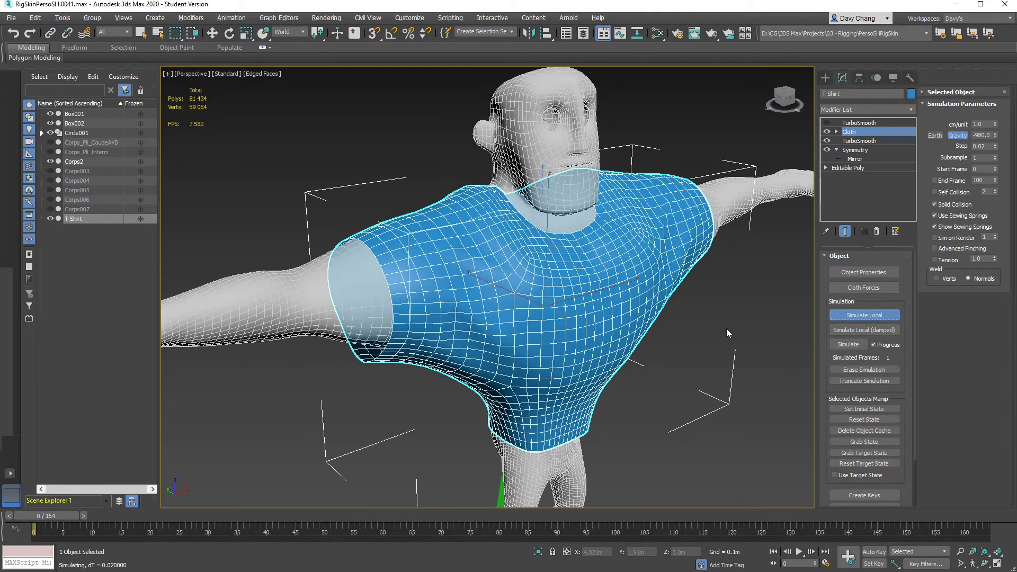
pyautogui.click(860, 316)
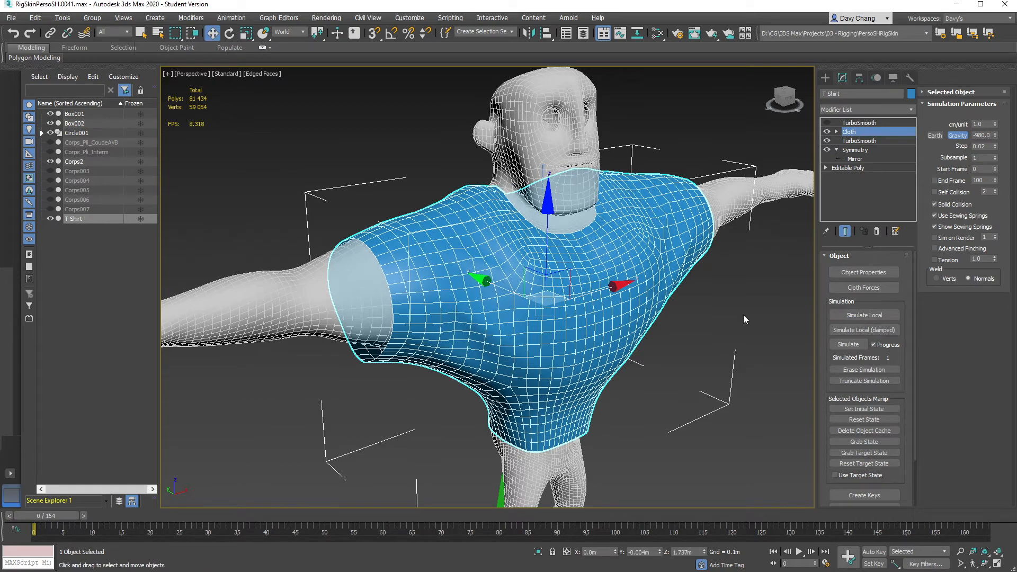
# Simulate the T-Shirt's cloth over the whole animation through frame 164, starting from frame 0.
pyautogui.moveTo(28, 515)
pyautogui.mouseDown()
pyautogui.moveTo(831, 524)
pyautogui.moveTo(16, 520)
pyautogui.mouseUp()
pyautogui.press('w')
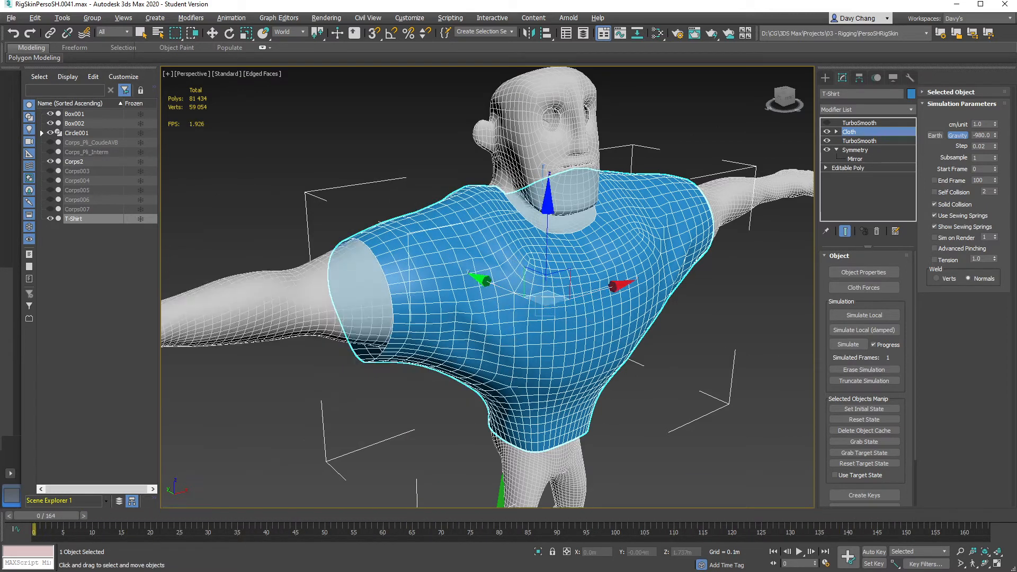
pyautogui.click(841, 346)
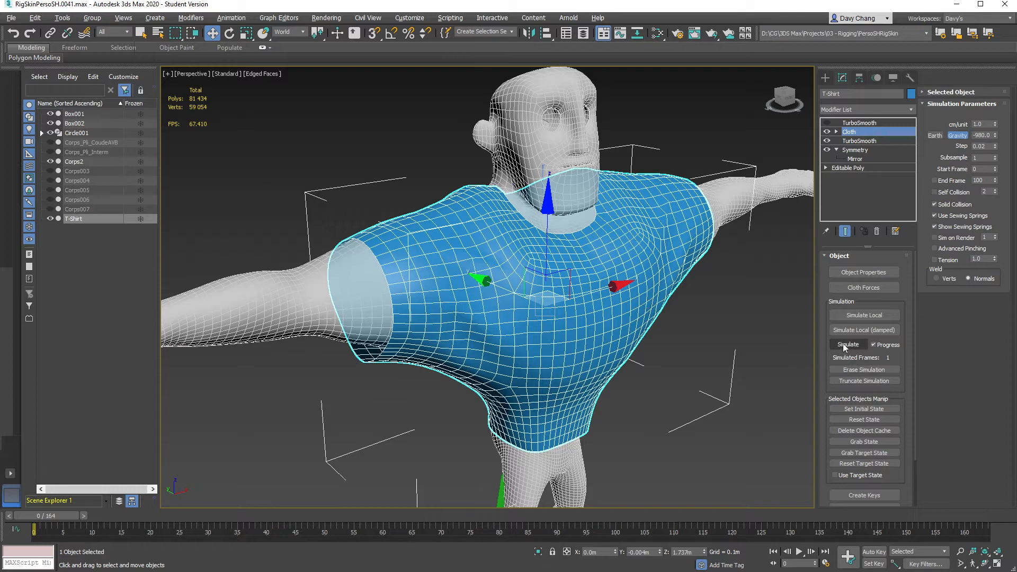
pyautogui.scroll(-3, 633, 310)
pyautogui.moveTo(632, 310); pyautogui.dragTo(634, 320, button='middle')
pyautogui.scroll(2, 634, 319)
pyautogui.click(849, 348)
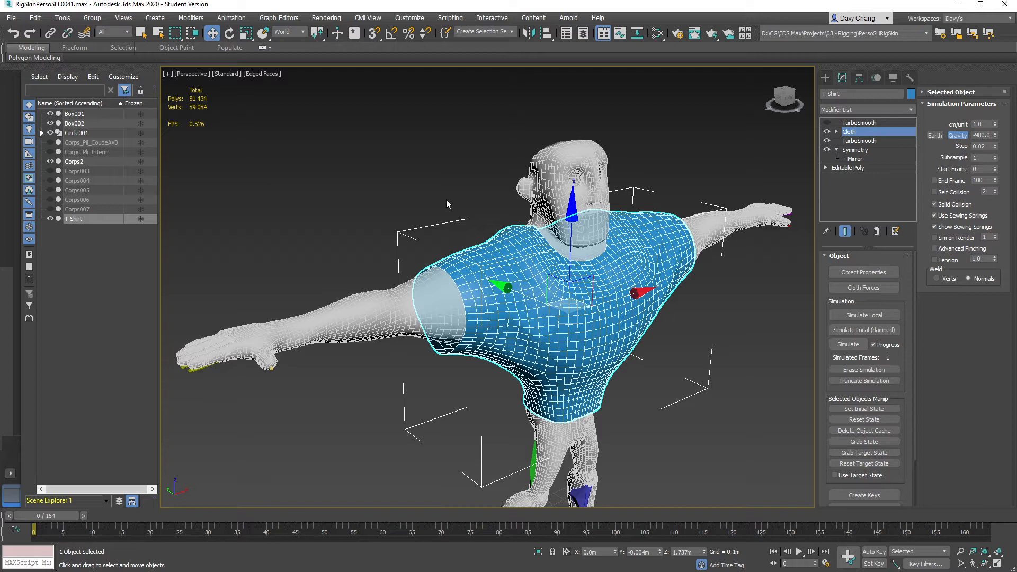
pyautogui.click(848, 344)
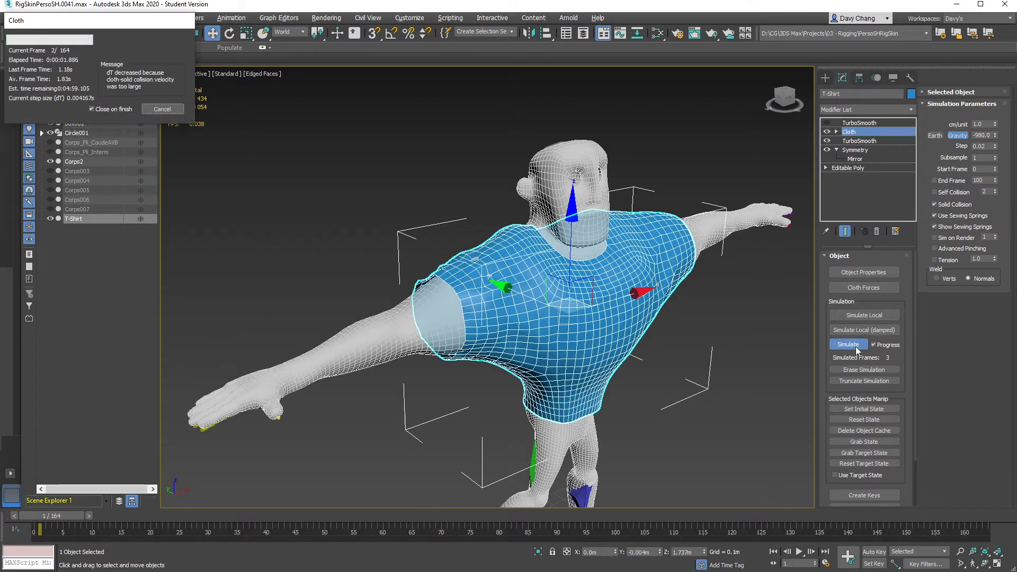
pyautogui.moveTo(93, 25); pyautogui.dragTo(311, 166)
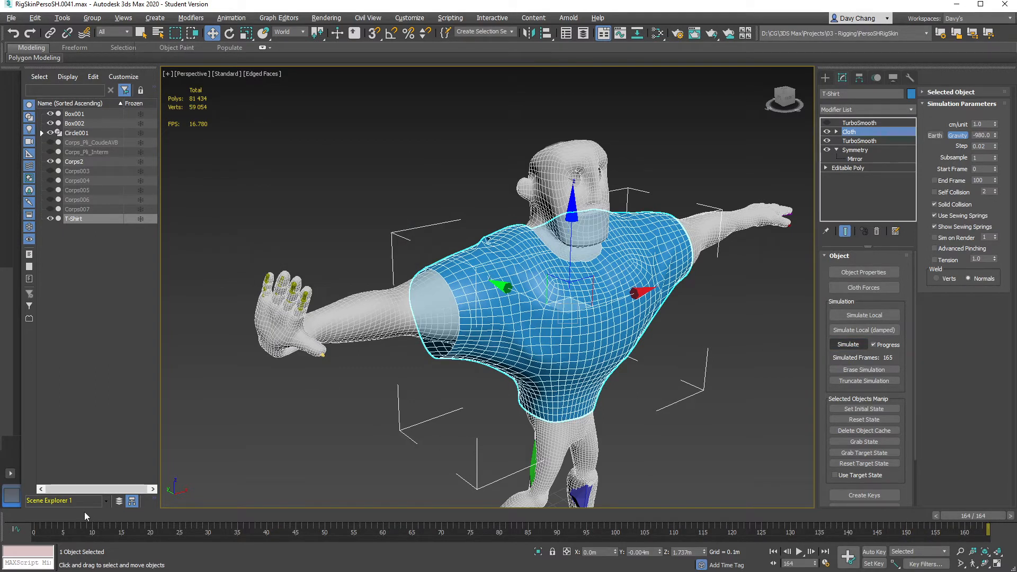
# Go to frame 23 and examine the front and hem of the simulated T-Shirt for body parts poking through.
pyautogui.moveTo(42, 514); pyautogui.dragTo(138, 529)
pyautogui.moveTo(177, 531); pyautogui.dragTo(170, 530)
pyautogui.scroll(6, 571, 370)
pyautogui.scroll(1, 571, 369)
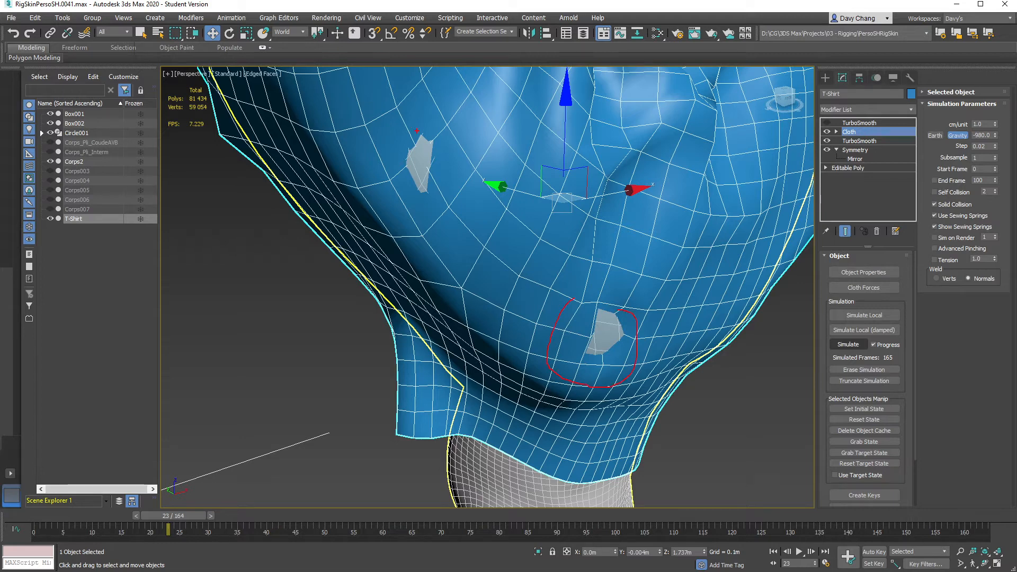
pyautogui.moveTo(445, 198); pyautogui.dragTo(440, 110)
pyautogui.press('Escape')
pyautogui.moveTo(424, 321)
pyautogui.keyDown('alt'); pyautogui.mouseDown(button='middle')
pyautogui.moveTo(468, 323)
pyautogui.moveTo(475, 343)
pyautogui.moveTo(549, 337)
pyautogui.moveTo(584, 318)
pyautogui.moveTo(454, 317)
pyautogui.moveTo(454, 289)
pyautogui.mouseUp(button='middle'); pyautogui.keyUp('alt')
pyautogui.scroll(-4, 468, 322)
pyautogui.scroll(4, 454, 318)
pyautogui.scroll(-4, 454, 289)
# Go to frame 45 and inspect the back and sleeve of the simulated T-Shirt up close.
pyautogui.moveTo(165, 519); pyautogui.dragTo(298, 521)
pyautogui.keyDown('alt'); pyautogui.moveTo(341, 288); pyautogui.dragTo(565, 323, button='middle'); pyautogui.keyUp('alt')
pyautogui.scroll(3, 565, 323)
pyautogui.keyDown('alt'); pyautogui.moveTo(502, 329); pyautogui.dragTo(562, 324, button='middle'); pyautogui.keyUp('alt')
pyautogui.scroll(3, 562, 324)
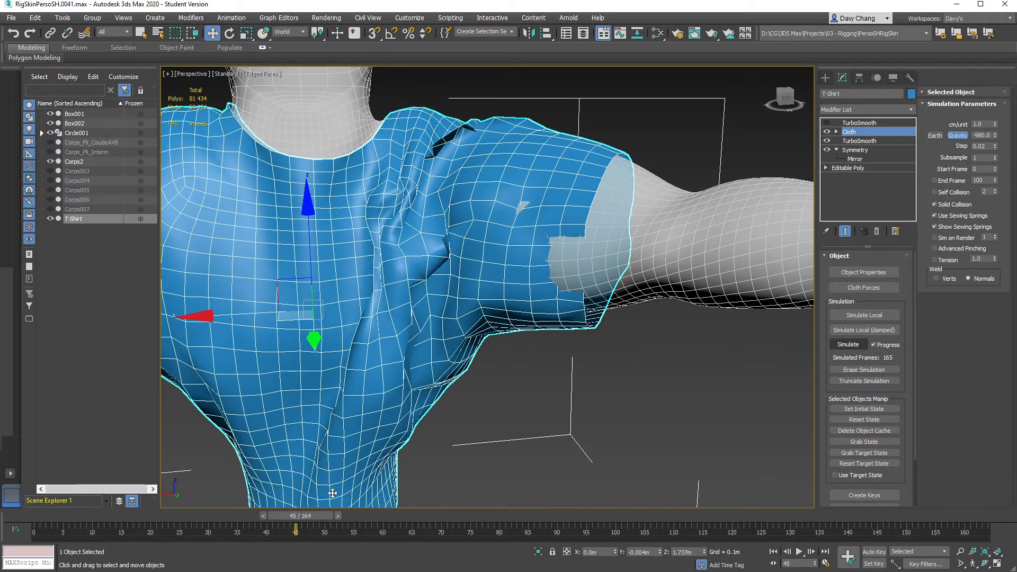
# Go to frame 61 and examine the T-Shirt's sleeve opening and shoulder from several angles.
pyautogui.moveTo(306, 517)
pyautogui.mouseDown()
pyautogui.moveTo(398, 517)
pyautogui.moveTo(393, 524)
pyautogui.mouseUp()
pyautogui.press('w')
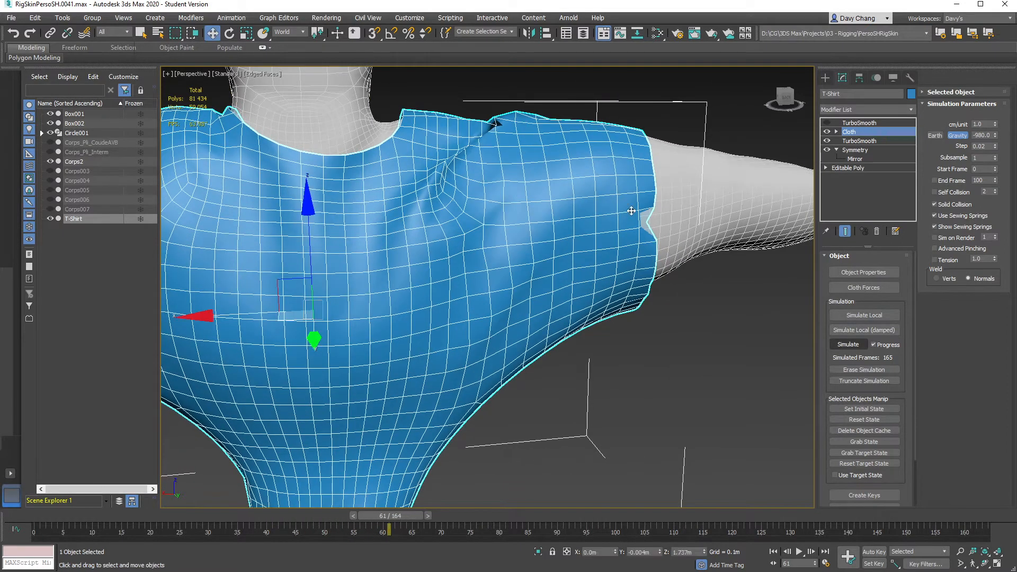
pyautogui.moveTo(636, 225)
pyautogui.keyDown('alt'); pyautogui.mouseDown(button='middle')
pyautogui.moveTo(517, 254)
pyautogui.moveTo(561, 249)
pyautogui.moveTo(373, 268)
pyautogui.moveTo(404, 198)
pyautogui.moveTo(427, 220)
pyautogui.moveTo(466, 221)
pyautogui.mouseUp(button='middle'); pyautogui.keyUp('alt')
pyautogui.scroll(-3, 516, 254)
pyautogui.scroll(4, 373, 268)
pyautogui.scroll(-5, 405, 197)
pyautogui.scroll(1, 427, 220)
pyautogui.scroll(4, 457, 226)
# Check the T-Shirt's front folds with the arm raised at frame 25, and return to frame 0.
pyautogui.moveTo(390, 518); pyautogui.dragTo(195, 509)
pyautogui.press('w')
pyautogui.moveTo(509, 390)
pyautogui.keyDown('alt'); pyautogui.mouseDown(button='middle')
pyautogui.moveTo(522, 403)
pyautogui.moveTo(517, 390)
pyautogui.mouseUp(button='middle'); pyautogui.keyUp('alt')
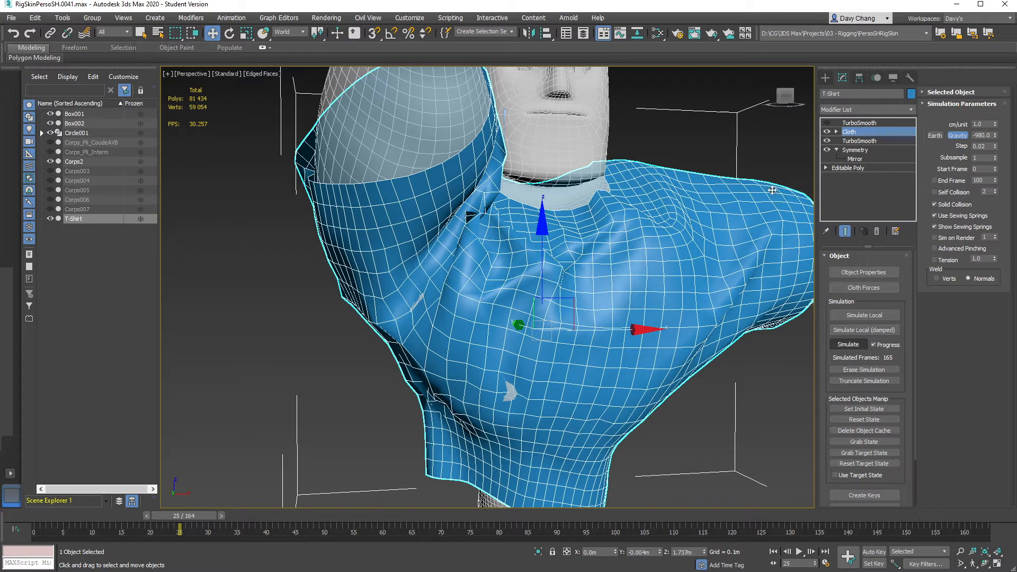
pyautogui.moveTo(527, 313)
pyautogui.keyDown('alt'); pyautogui.mouseDown(button='middle')
pyautogui.moveTo(509, 318)
pyautogui.moveTo(523, 330)
pyautogui.mouseUp(button='middle'); pyautogui.keyUp('alt')
pyautogui.scroll(-1, 507, 324)
pyautogui.moveTo(180, 517); pyautogui.dragTo(33, 517)
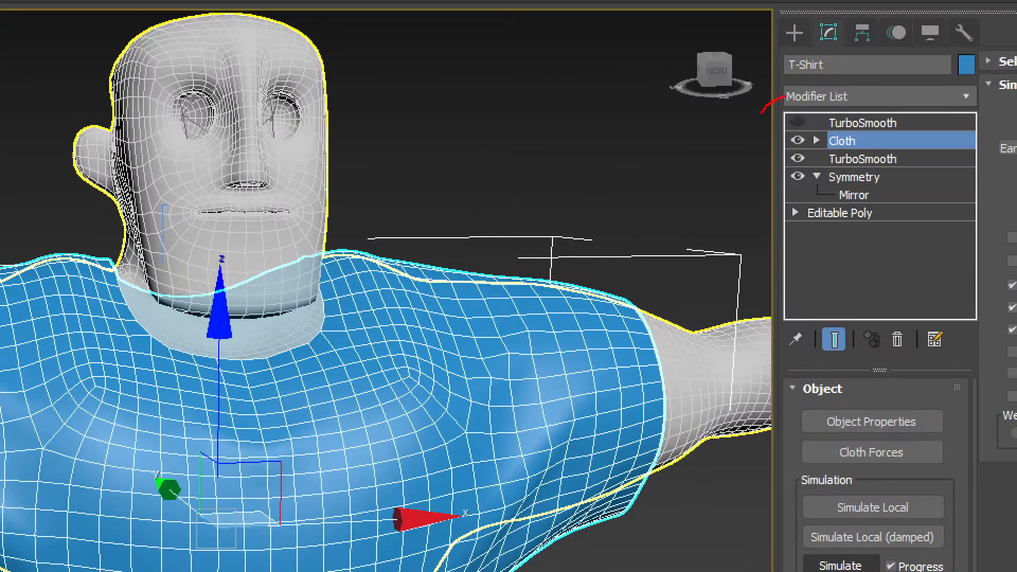
# Turn on the TurboSmooth modifier above Cloth, go to frame 4 and deselect the T-Shirt to view the smoothed cloth.
pyautogui.moveTo(762, 113)
pyautogui.mouseDown()
pyautogui.moveTo(921, 131)
pyautogui.moveTo(899, 90)
pyautogui.mouseUp()
pyautogui.moveTo(624, 77); pyautogui.dragTo(727, 109)
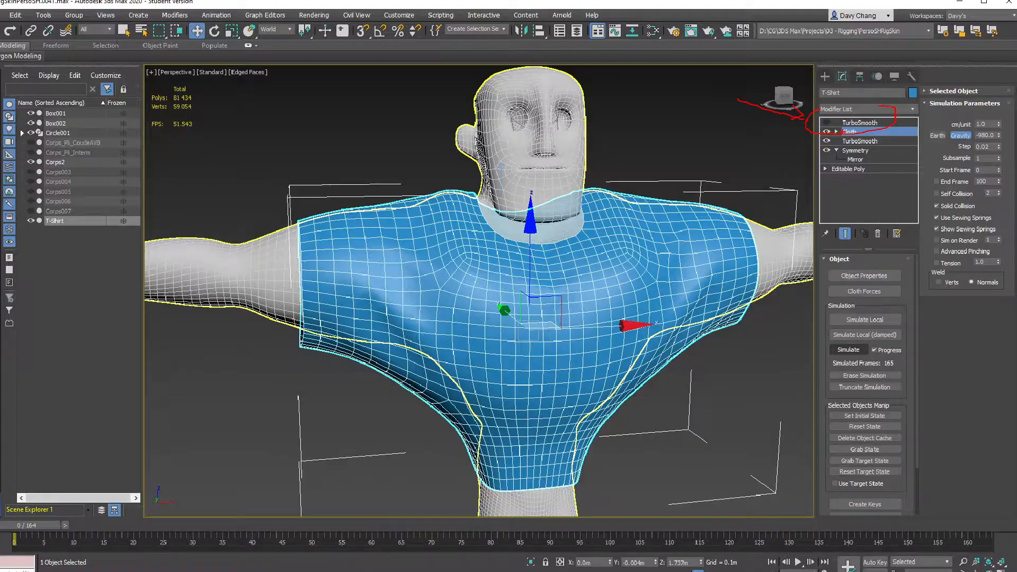
pyautogui.click(797, 123)
pyautogui.keyDown('alt'); pyautogui.moveTo(510, 300); pyautogui.dragTo(523, 274, button='middle'); pyautogui.keyUp('alt')
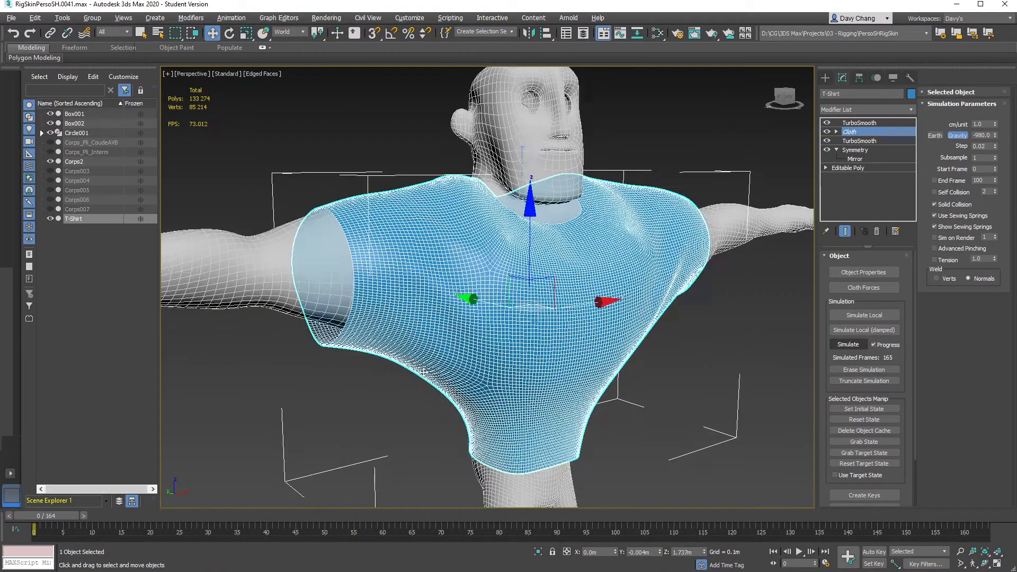
pyautogui.moveTo(65, 511); pyautogui.dragTo(84, 523)
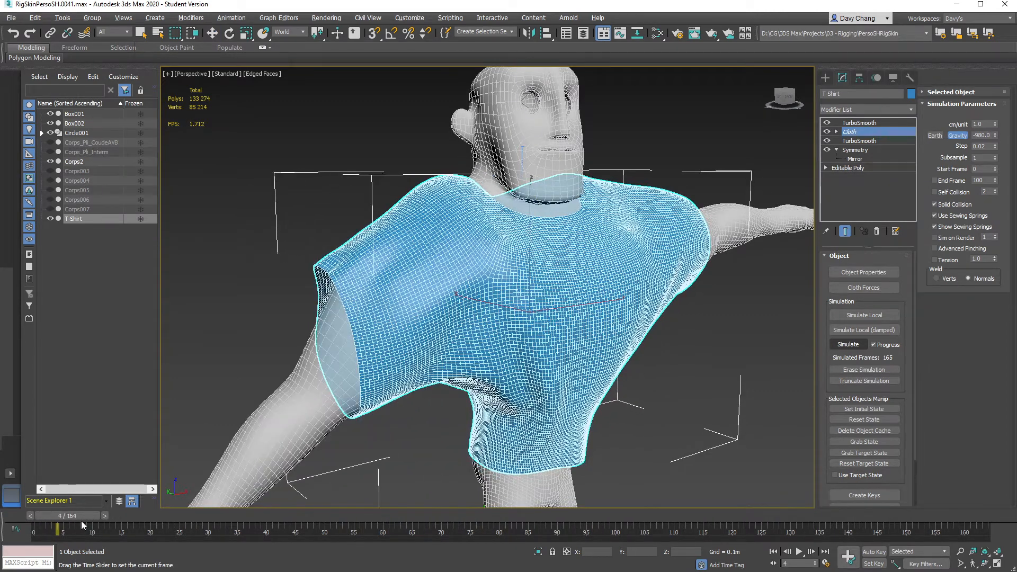
pyautogui.press('w')
pyautogui.click(671, 393)
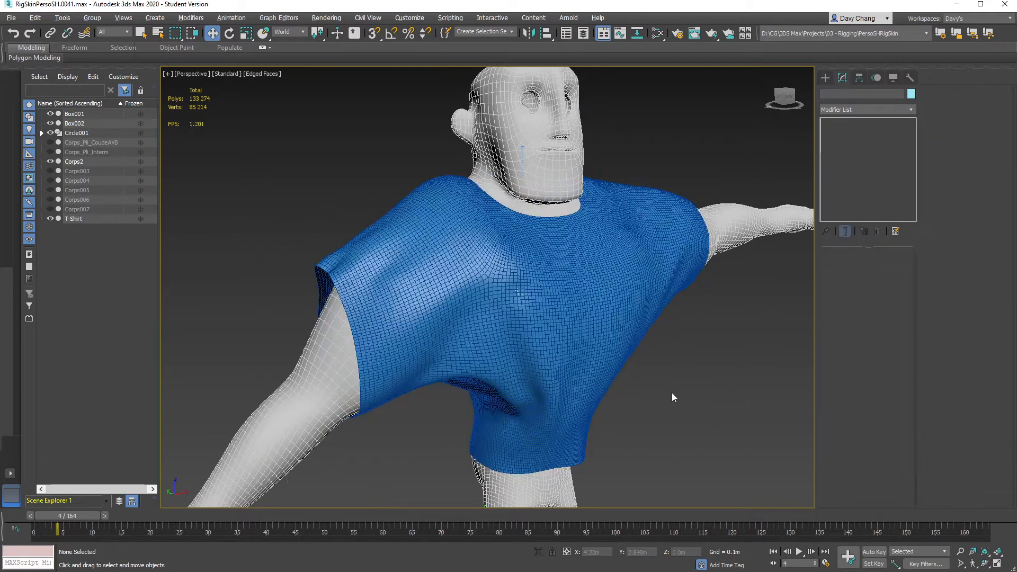
# Zoom in on the smoothed T-Shirt's chest at frame 4, and go to frame 23 to check the raised arm.
pyautogui.scroll(5, 498, 307)
pyautogui.scroll(-5, 499, 299)
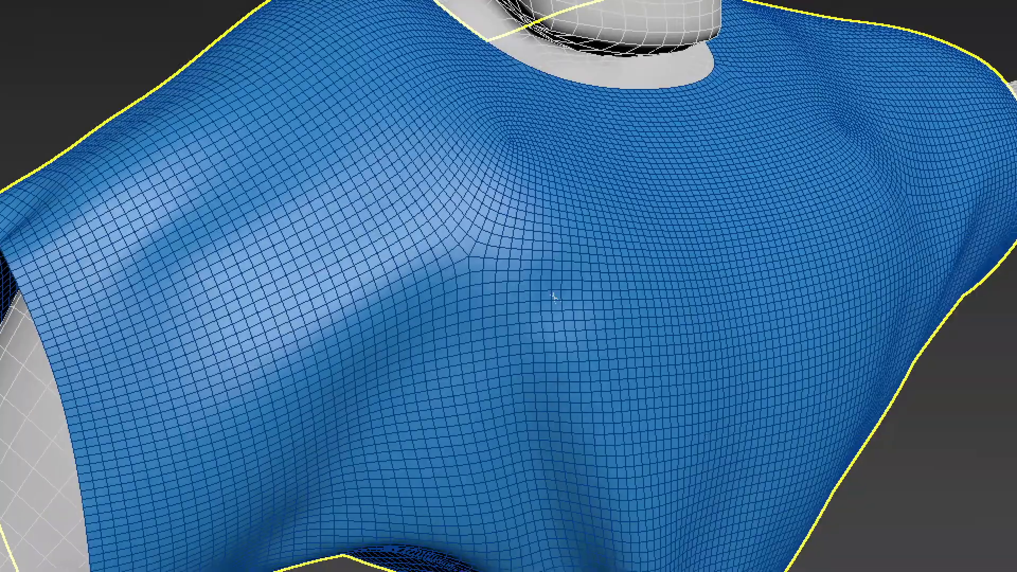
pyautogui.hotkey('ctrl', '2')
pyautogui.moveTo(540, 275)
pyautogui.mouseDown()
pyautogui.moveTo(563, 270)
pyautogui.moveTo(554, 266)
pyautogui.mouseUp()
pyautogui.press('Escape')
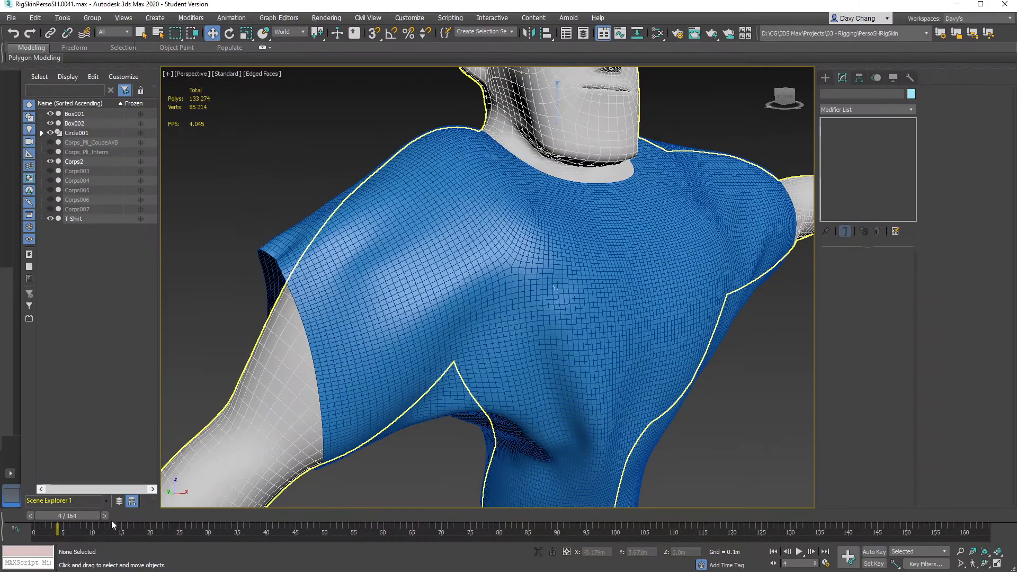
pyautogui.moveTo(82, 518); pyautogui.dragTo(189, 525)
pyautogui.press('w')
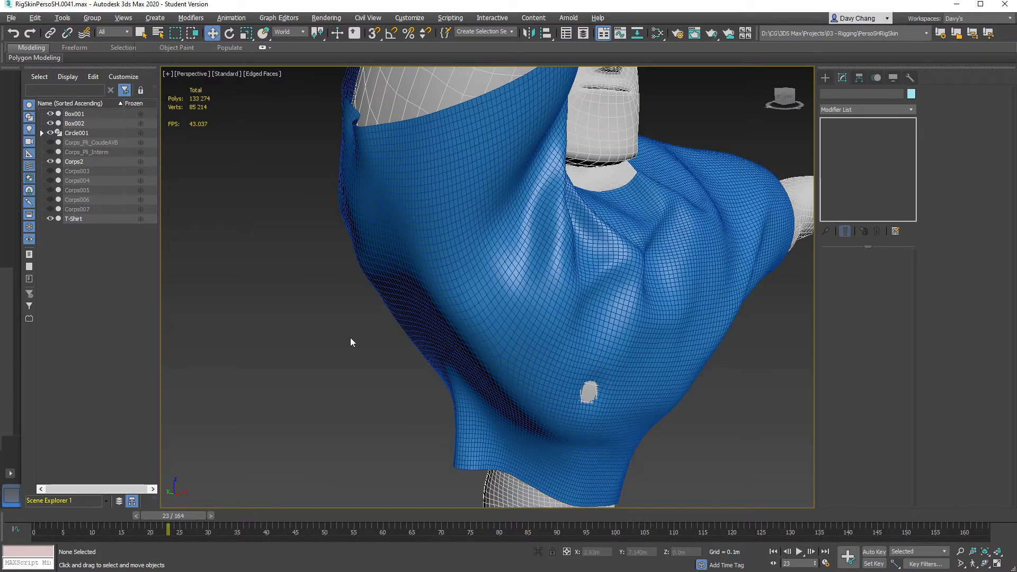
# Hide the mesh edges and go to frame 34 to inspect the T-Shirt's chest and armpit folds from several angles.
pyautogui.press('F4')
pyautogui.moveTo(166, 517); pyautogui.dragTo(237, 525)
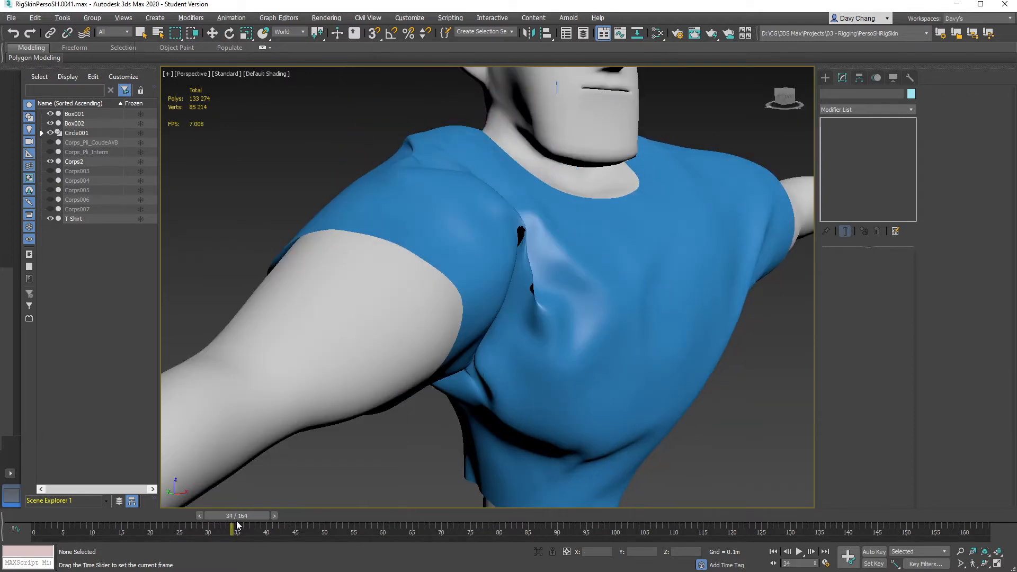
pyautogui.keyDown('alt'); pyautogui.moveTo(610, 281); pyautogui.dragTo(707, 286, button='middle'); pyautogui.keyUp('alt')
pyautogui.moveTo(307, 258); pyautogui.dragTo(618, 280, button='middle')
pyautogui.moveTo(429, 336); pyautogui.dragTo(447, 316, button='middle')
pyautogui.scroll(1, 477, 272)
pyautogui.scroll(1, 477, 271)
pyautogui.scroll(1, 477, 289)
pyautogui.scroll(-1, 476, 288)
pyautogui.scroll(-3, 477, 289)
# Erase the T-Shirt's cloth simulation and return to frame 0.
pyautogui.click(576, 449)
pyautogui.keyDown('alt'); pyautogui.moveTo(576, 449); pyautogui.dragTo(546, 254, button='middle'); pyautogui.keyUp('alt')
pyautogui.scroll(-1, 504, 281)
pyautogui.scroll(1, 530, 258)
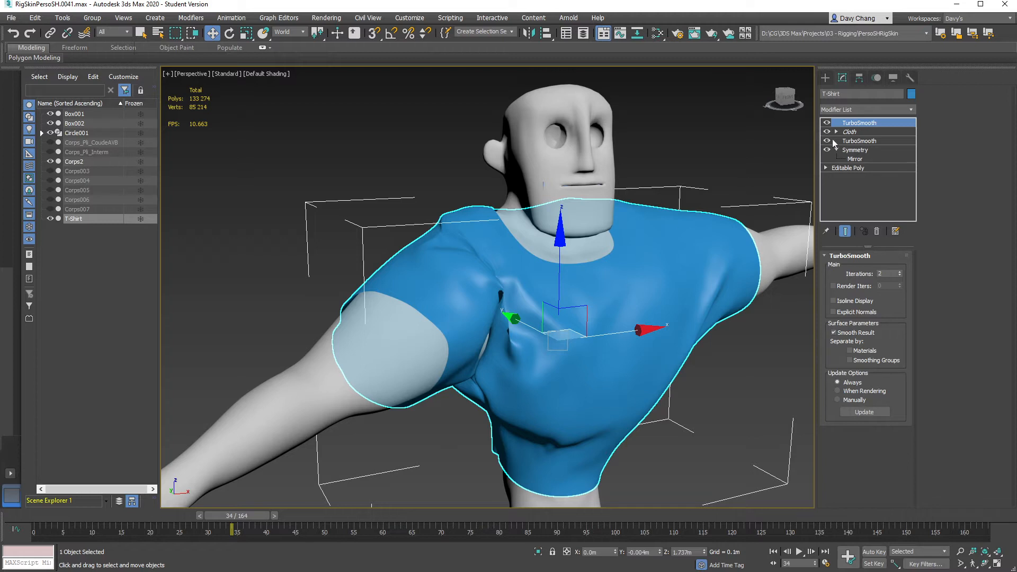
pyautogui.click(854, 132)
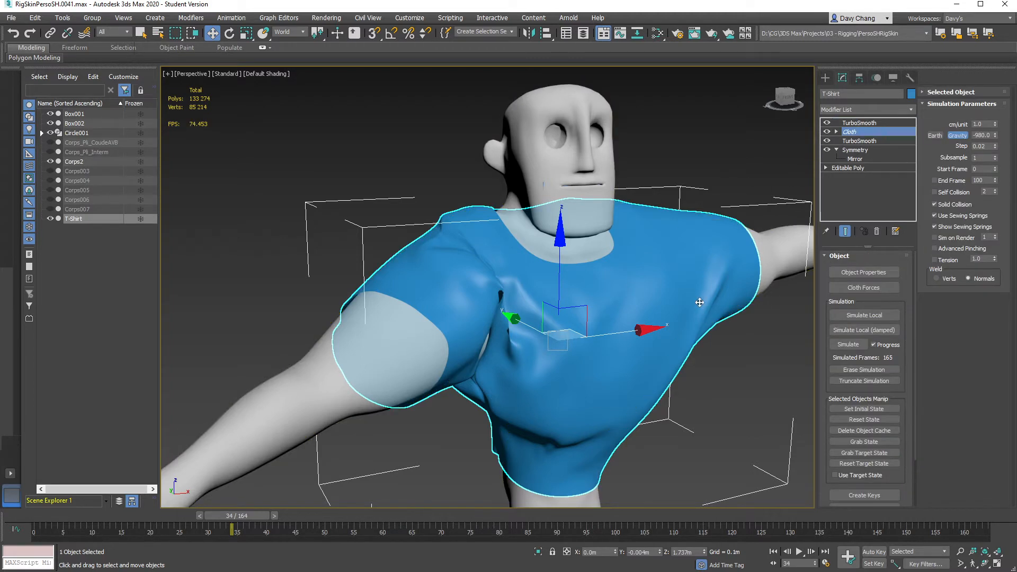
pyautogui.keyDown('alt'); pyautogui.moveTo(664, 305); pyautogui.dragTo(459, 324, button='middle'); pyautogui.keyUp('alt')
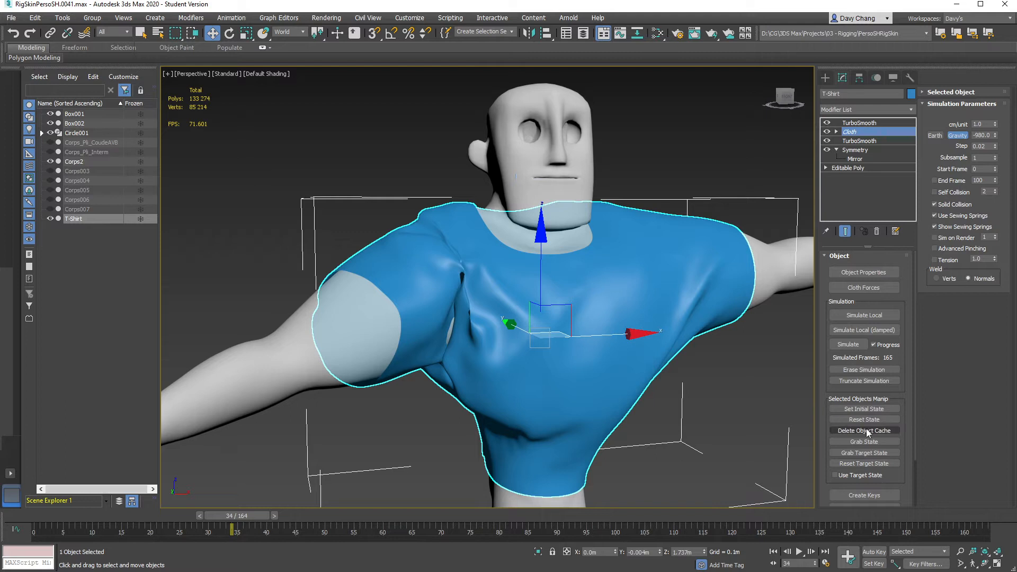
pyautogui.click(863, 370)
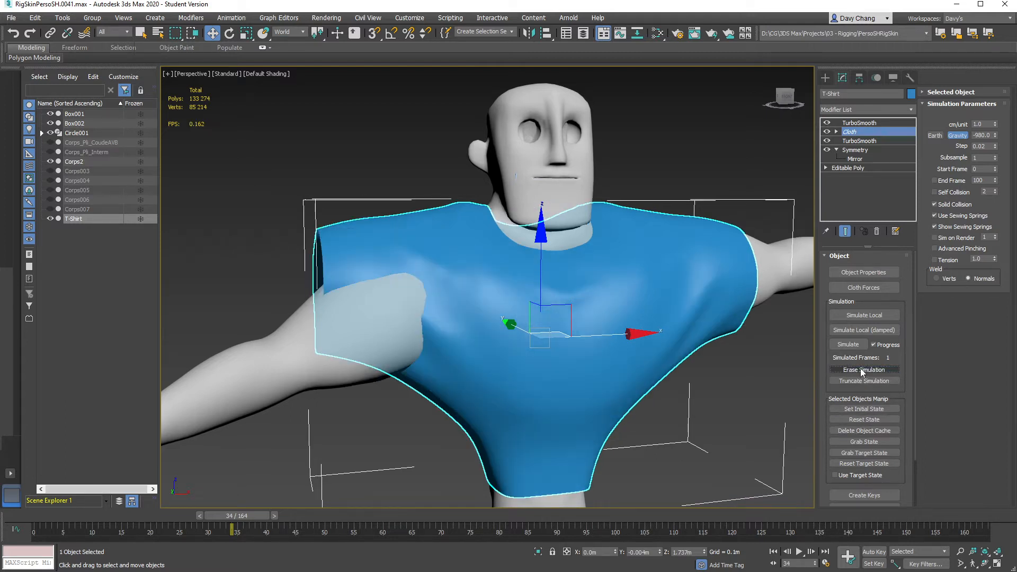
pyautogui.moveTo(218, 517); pyautogui.dragTo(26, 517)
pyautogui.press('w')
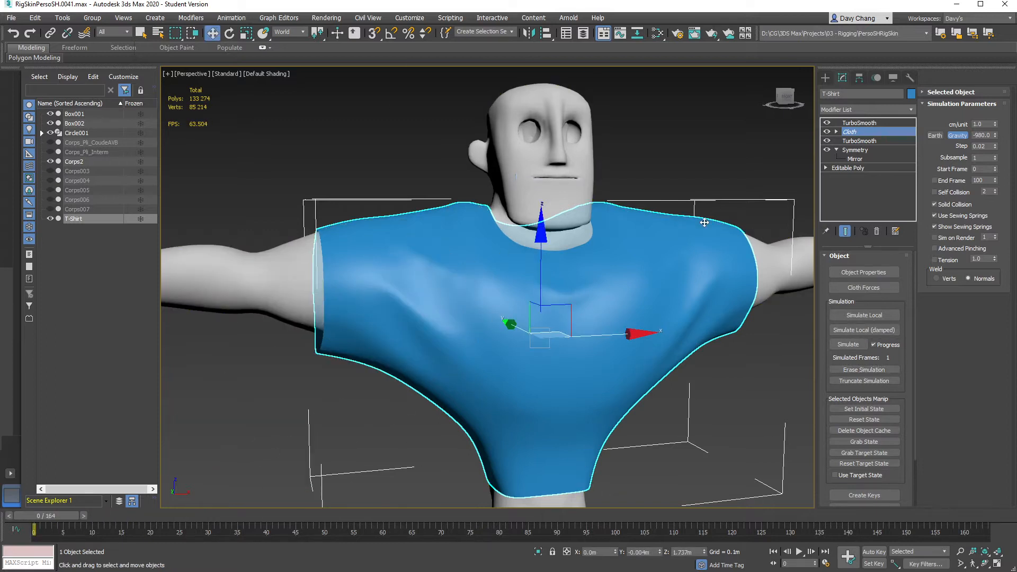
# Show the mesh edges again and turn off the TurboSmooth modifier above Cloth.
pyautogui.keyDown('alt'); pyautogui.moveTo(568, 269); pyautogui.dragTo(542, 270, button='middle'); pyautogui.keyUp('alt')
pyautogui.press('F4')
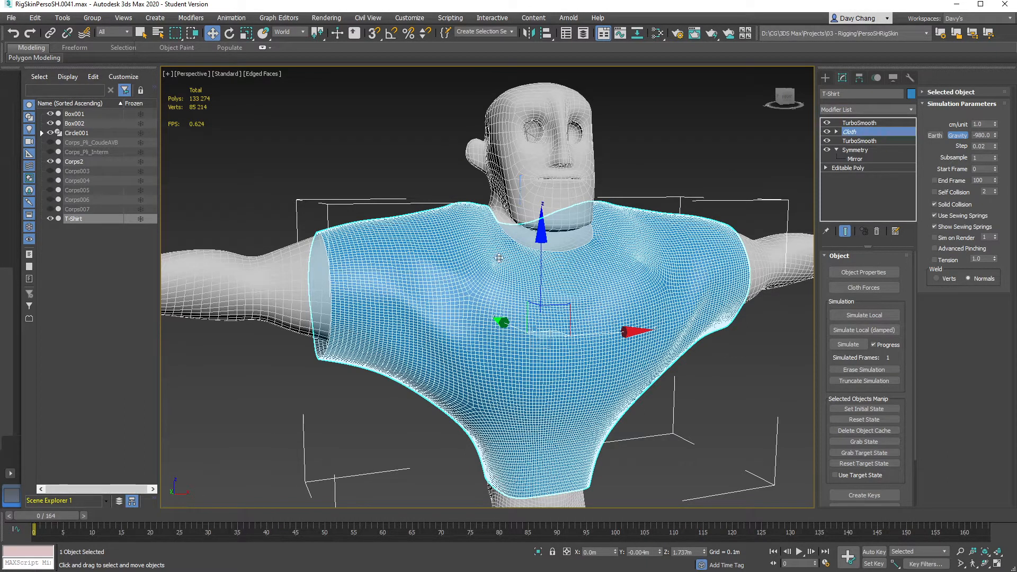
pyautogui.click(827, 123)
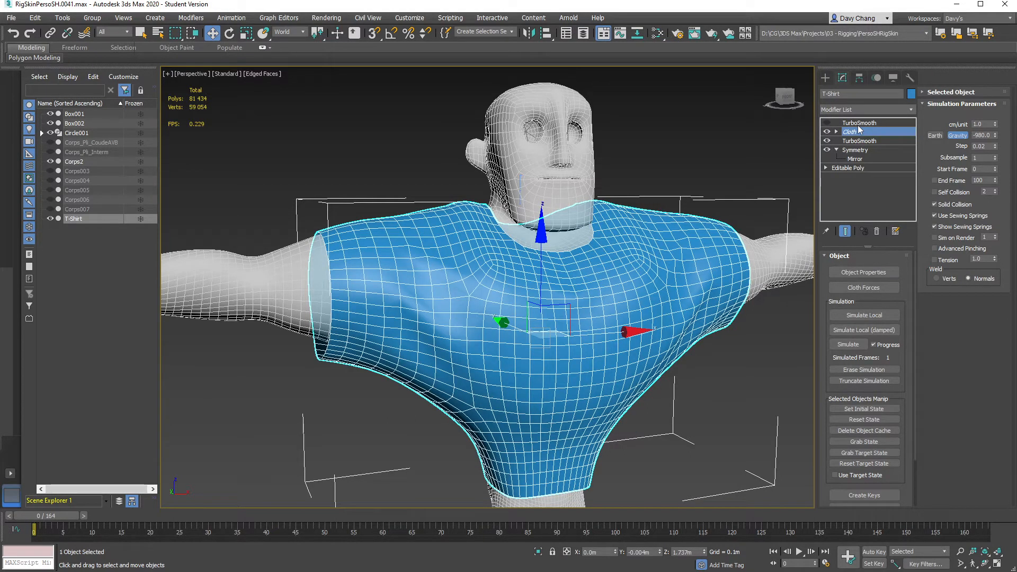
# Try 3 iterations on the TurboSmooth below Cloth, accepting the topology change, and restore 2 iterations.
pyautogui.click(859, 123)
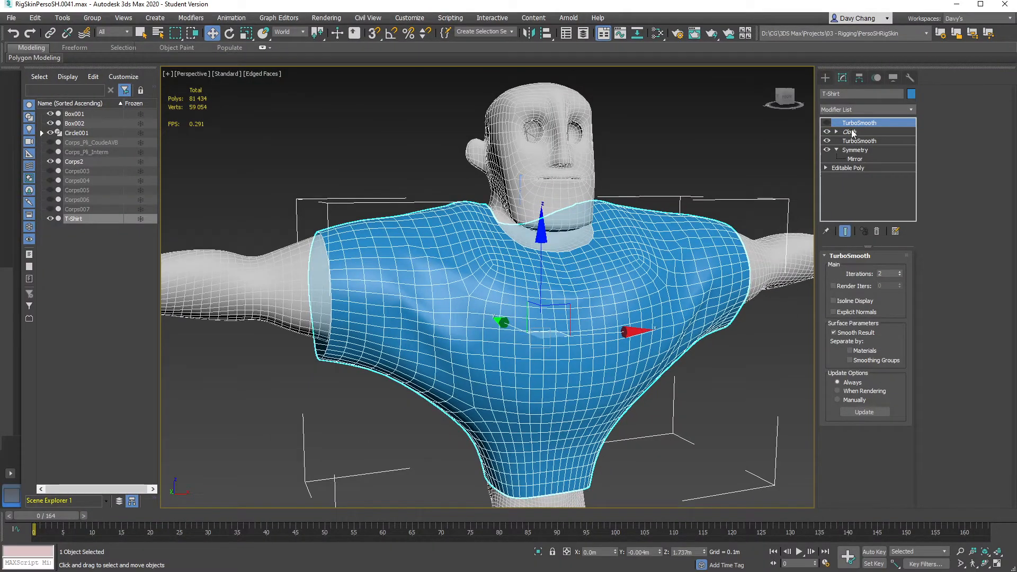
pyautogui.click(851, 131)
pyautogui.click(860, 141)
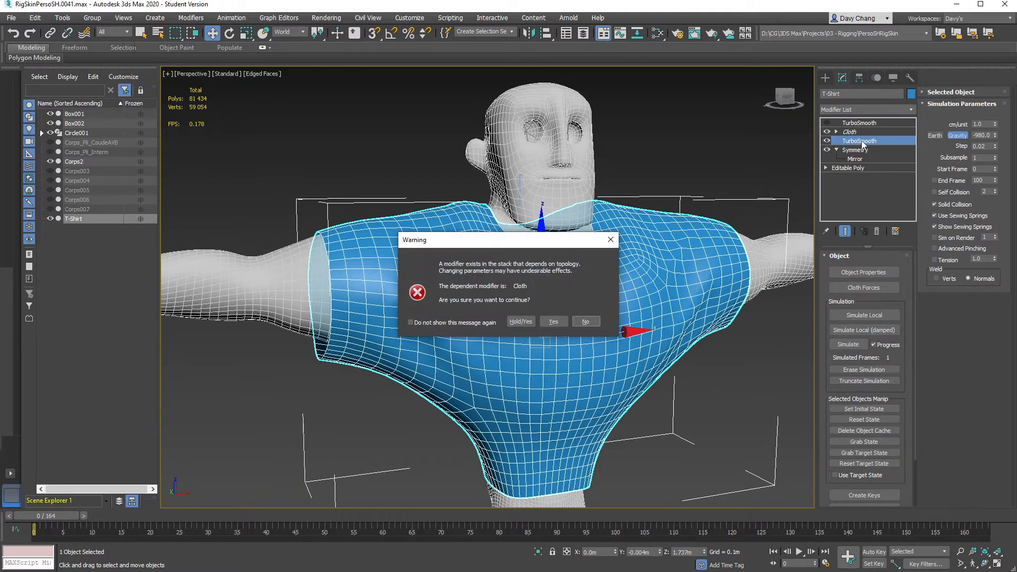
pyautogui.click(553, 322)
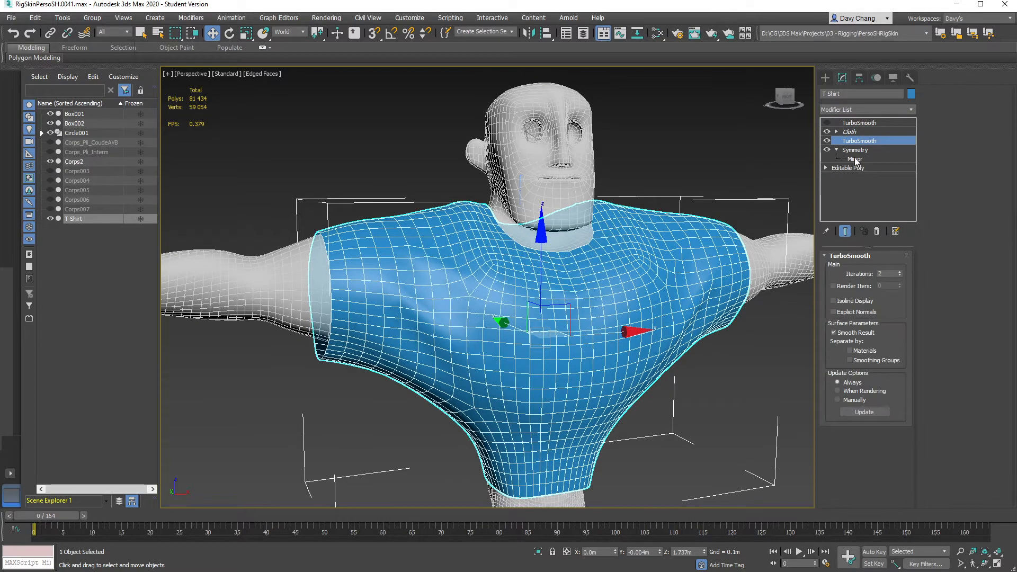
pyautogui.click(900, 272)
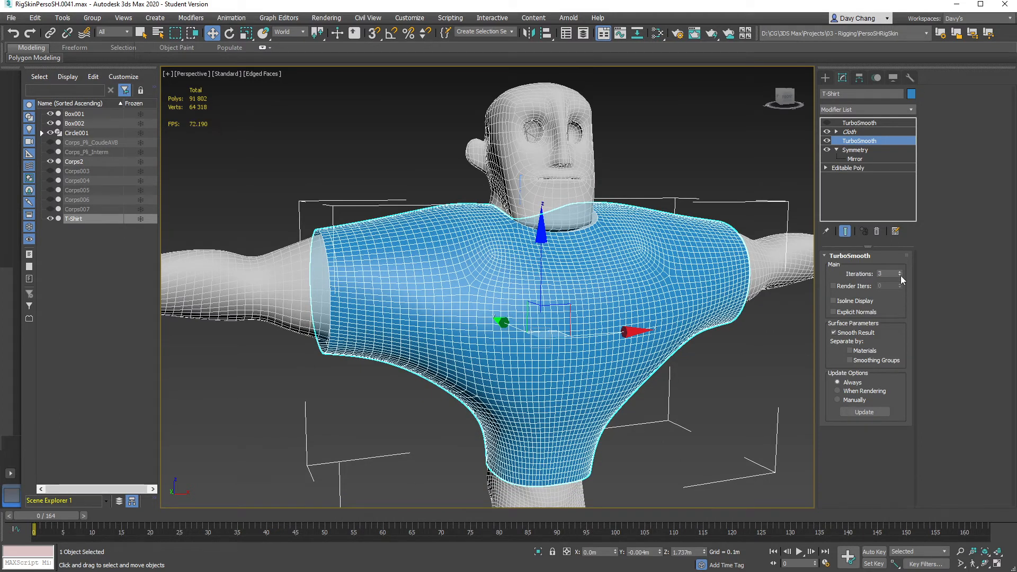
pyautogui.keyDown('alt'); pyautogui.moveTo(551, 333); pyautogui.dragTo(578, 334, button='middle'); pyautogui.keyUp('alt')
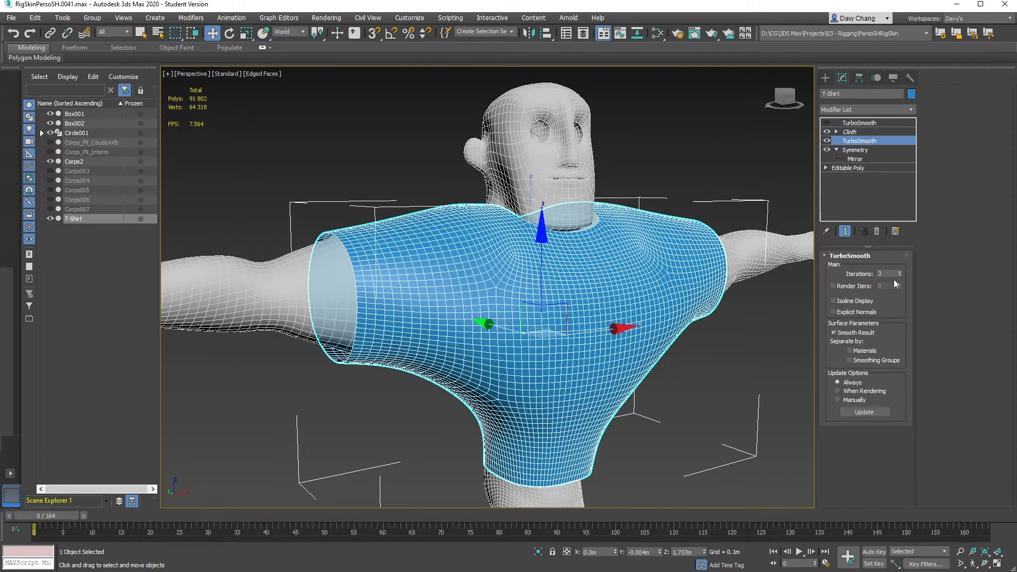
pyautogui.click(899, 275)
# Set the Cloth modifier's Subsample to 2 and simulate the T-Shirt from frame 0, stopping the simulation before the end.
pyautogui.click(850, 132)
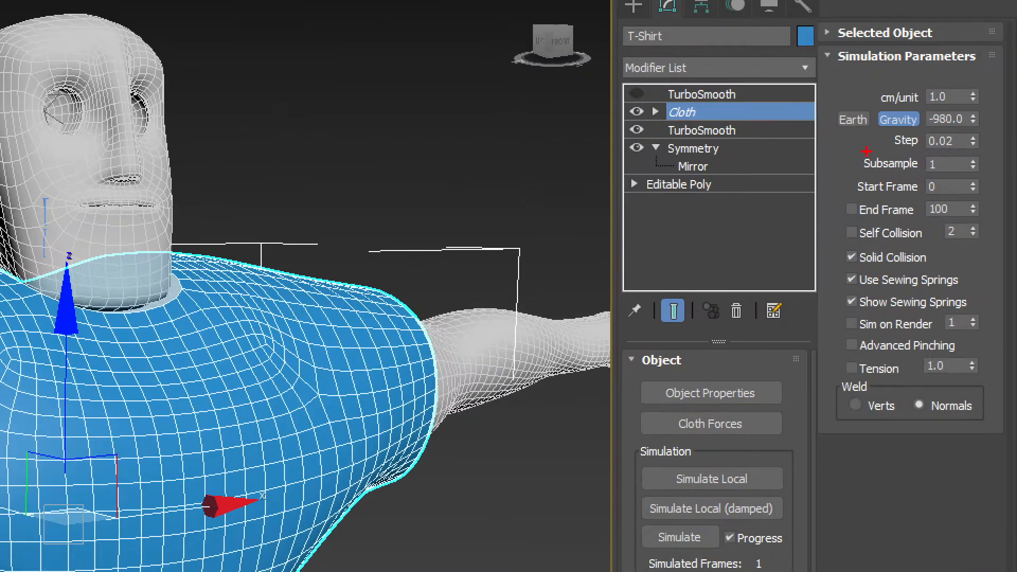
pyautogui.moveTo(867, 151)
pyautogui.mouseDown()
pyautogui.moveTo(955, 185)
pyautogui.moveTo(931, 142)
pyautogui.moveTo(877, 149)
pyautogui.mouseUp()
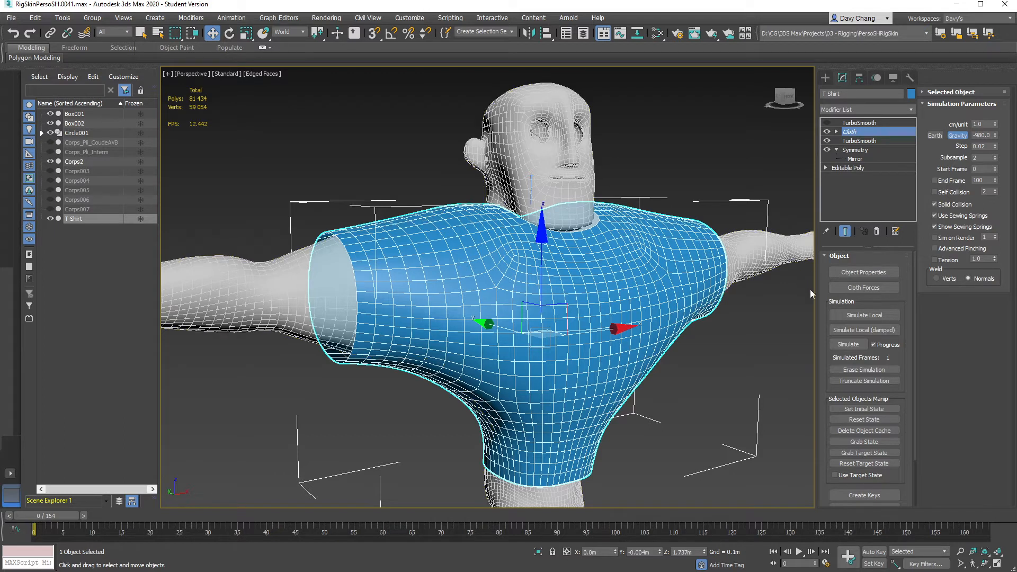
pyautogui.moveTo(558, 288); pyautogui.dragTo(599, 264, button='middle')
pyautogui.scroll(-2, 579, 263)
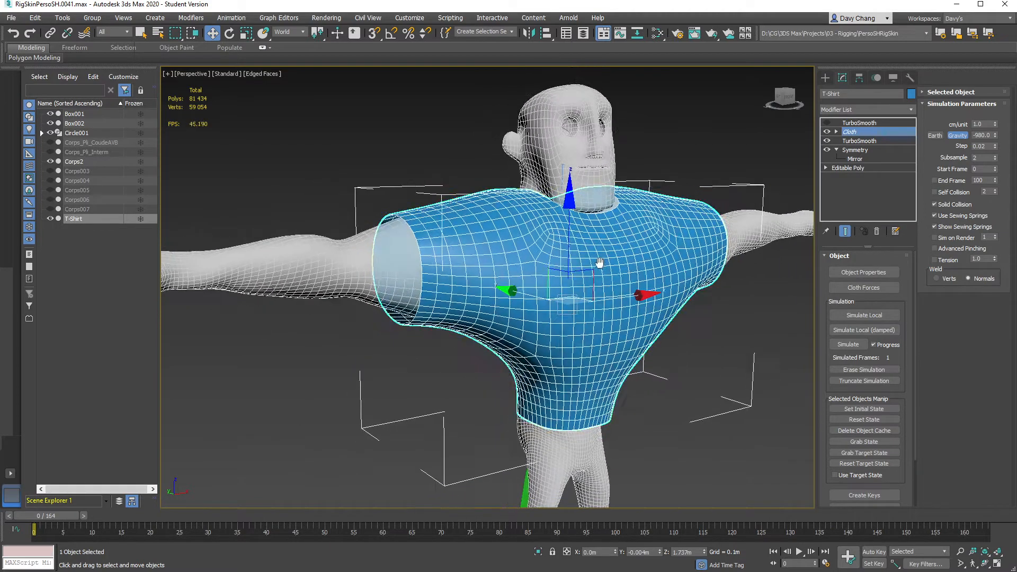
pyautogui.click(846, 345)
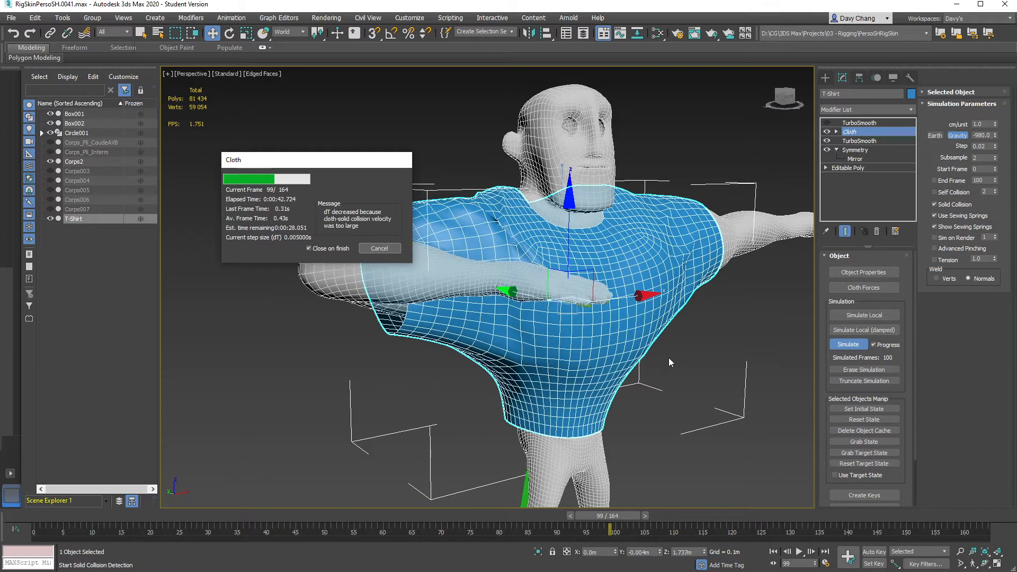
pyautogui.click(379, 249)
# Go to frame 36 and examine where the body pokes through the T-Shirt's chest and armpit.
pyautogui.moveTo(642, 515); pyautogui.dragTo(236, 534)
pyautogui.press('w')
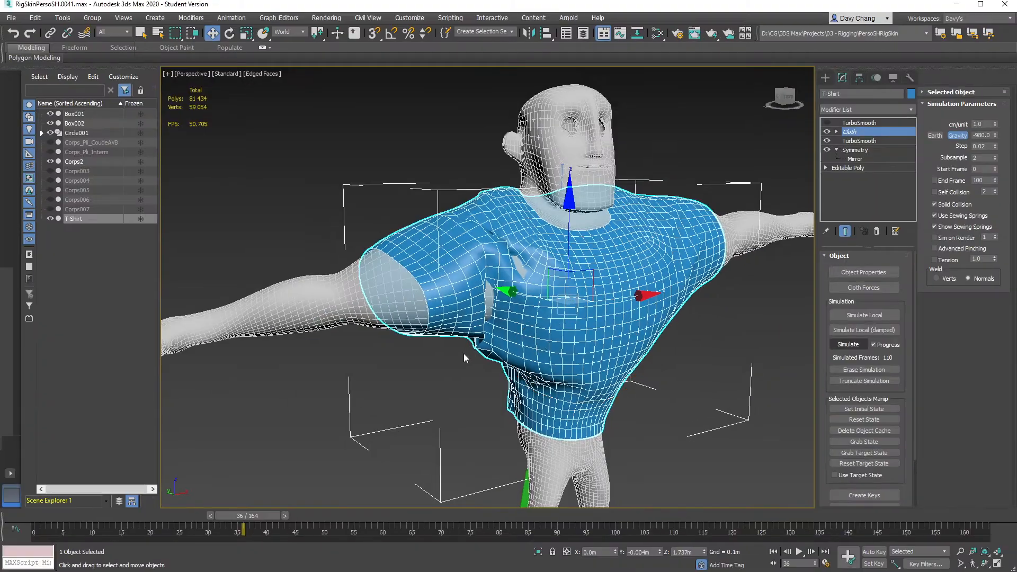
pyautogui.moveTo(254, 513)
pyautogui.mouseDown()
pyautogui.moveTo(227, 513)
pyautogui.moveTo(256, 511)
pyautogui.mouseUp()
pyautogui.press('Escape')
pyautogui.hotkey('ctrl', '1')
pyautogui.click(516, 275)
pyautogui.moveTo(493, 223); pyautogui.dragTo(530, 212)
pyautogui.press('Escape')
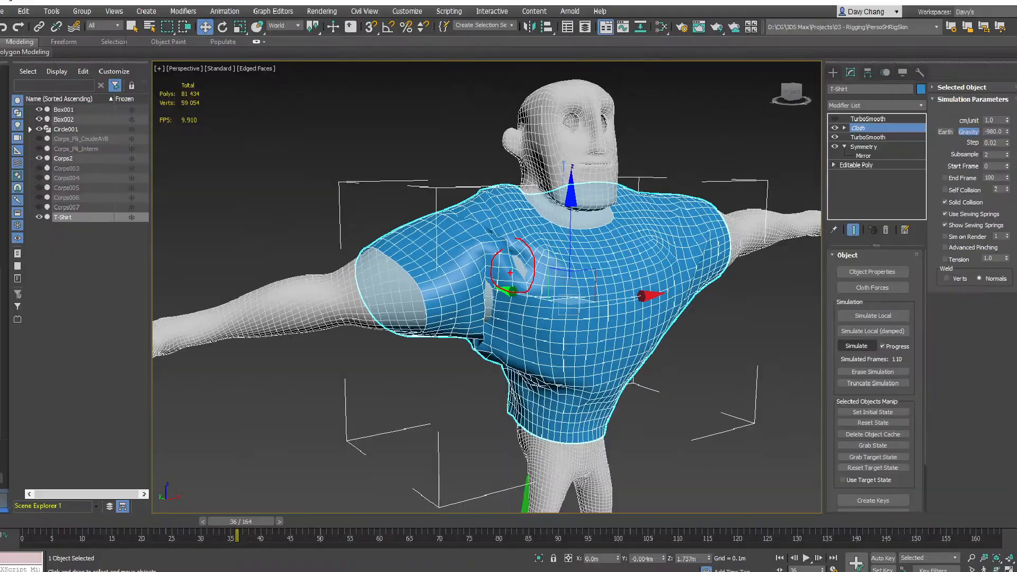
pyautogui.keyDown('alt'); pyautogui.moveTo(522, 278); pyautogui.dragTo(466, 293, button='middle'); pyautogui.keyUp('alt')
pyautogui.scroll(1, 473, 259)
pyautogui.scroll(-3, 473, 260)
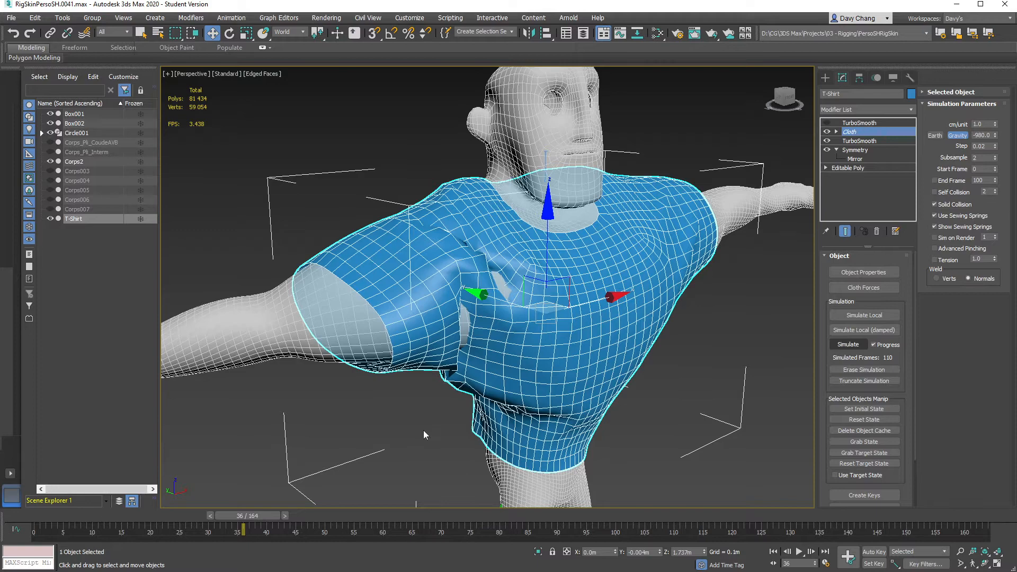
# Review the fast arm movement at frames 32 and 29, and set the cloth simulation Step to 0.01.
pyautogui.moveTo(249, 518); pyautogui.dragTo(221, 531)
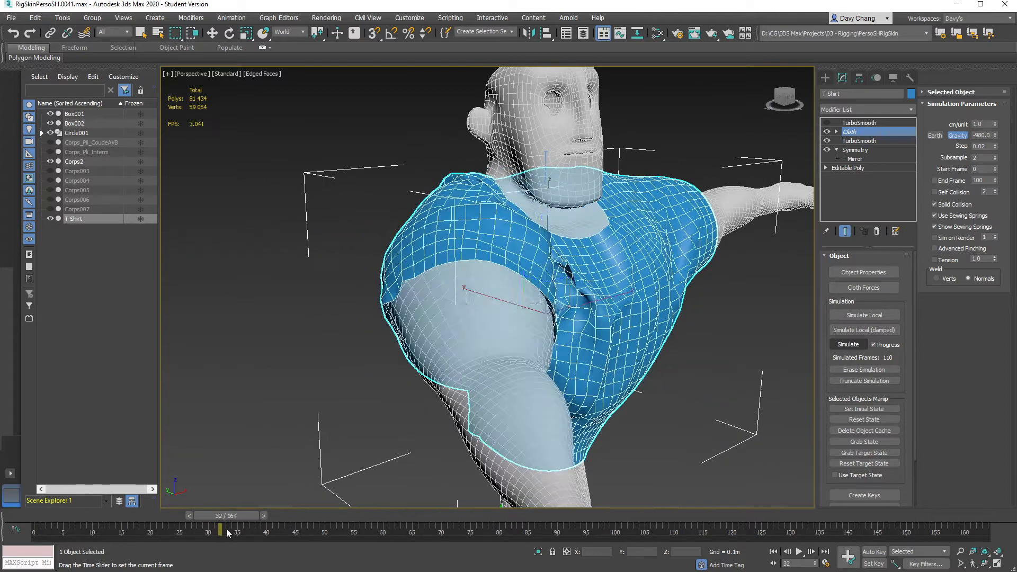
pyautogui.press('w')
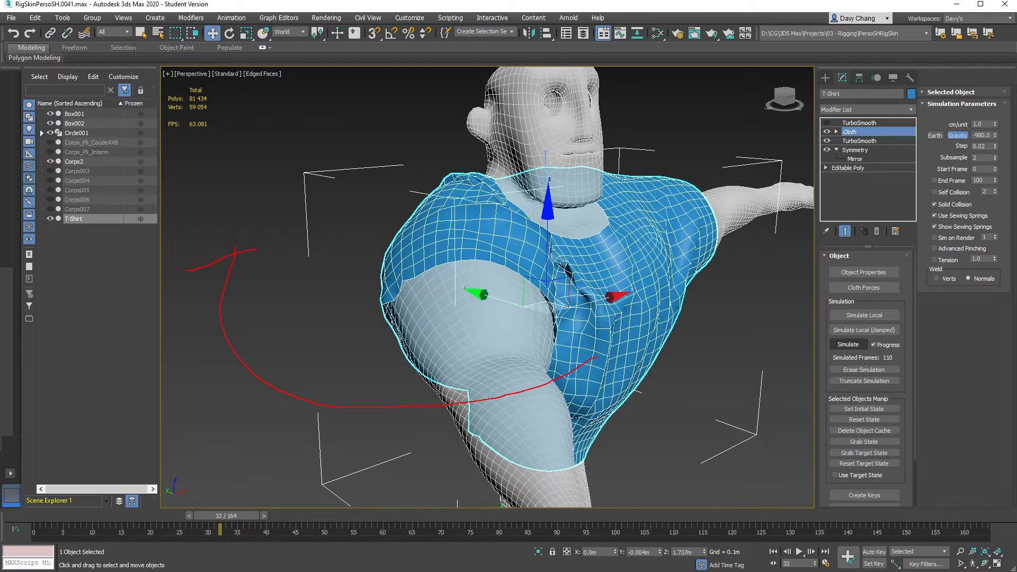
pyautogui.press('Escape')
pyautogui.moveTo(230, 518); pyautogui.dragTo(210, 532)
pyautogui.press('w')
pyautogui.keyDown('alt'); pyautogui.moveTo(540, 338); pyautogui.dragTo(530, 361, button='middle'); pyautogui.keyUp('alt')
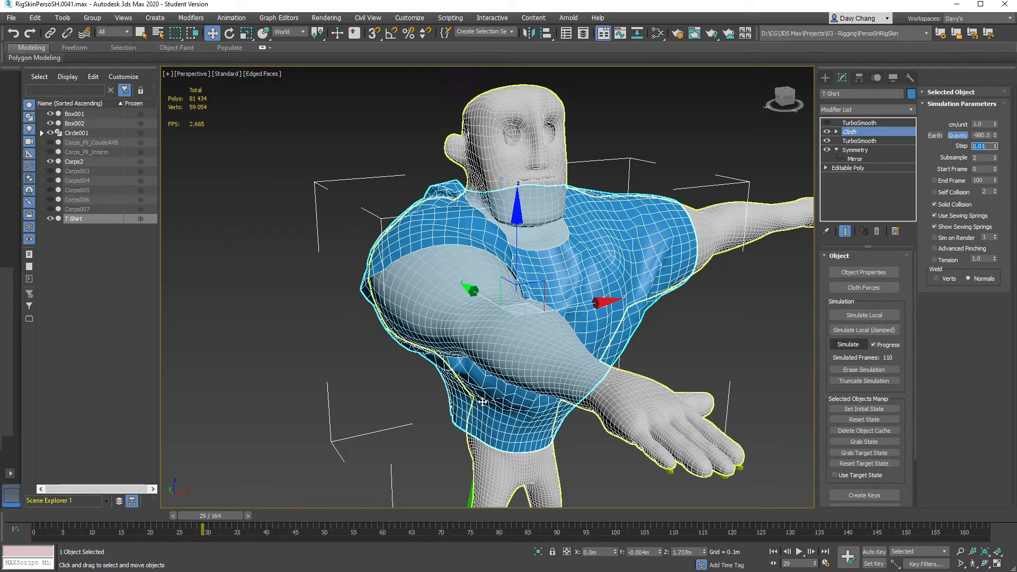
# Inspect the overlapping armpit folds up close at frame 26 and turn on Self Collision for the cloth.
pyautogui.moveTo(223, 516); pyautogui.dragTo(203, 519)
pyautogui.keyDown('alt'); pyautogui.moveTo(366, 407); pyautogui.dragTo(278, 421, button='middle'); pyautogui.keyUp('alt')
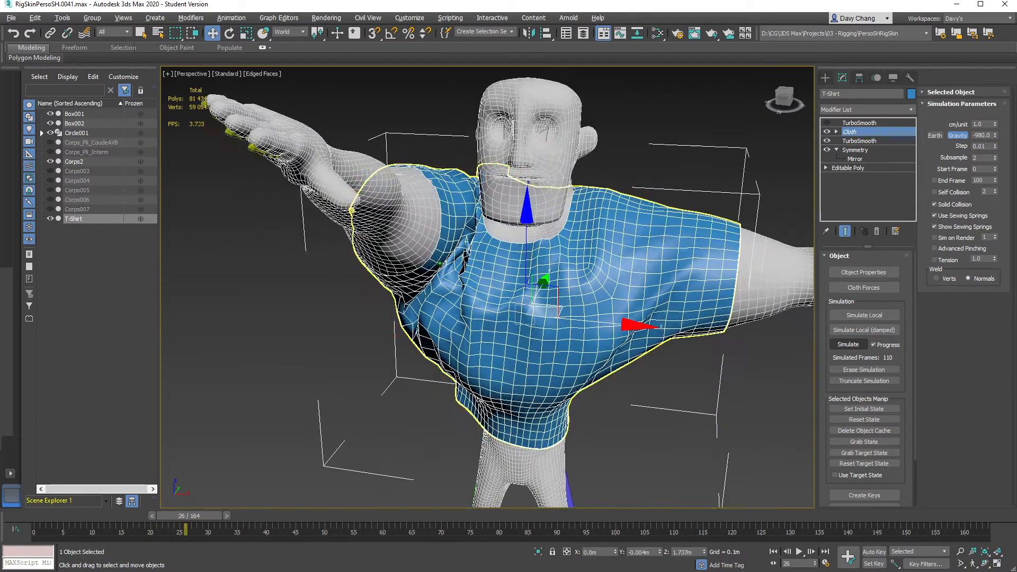
pyautogui.scroll(6, 442, 254)
pyautogui.keyDown('alt'); pyautogui.moveTo(524, 271); pyautogui.dragTo(488, 234, button='middle'); pyautogui.keyUp('alt')
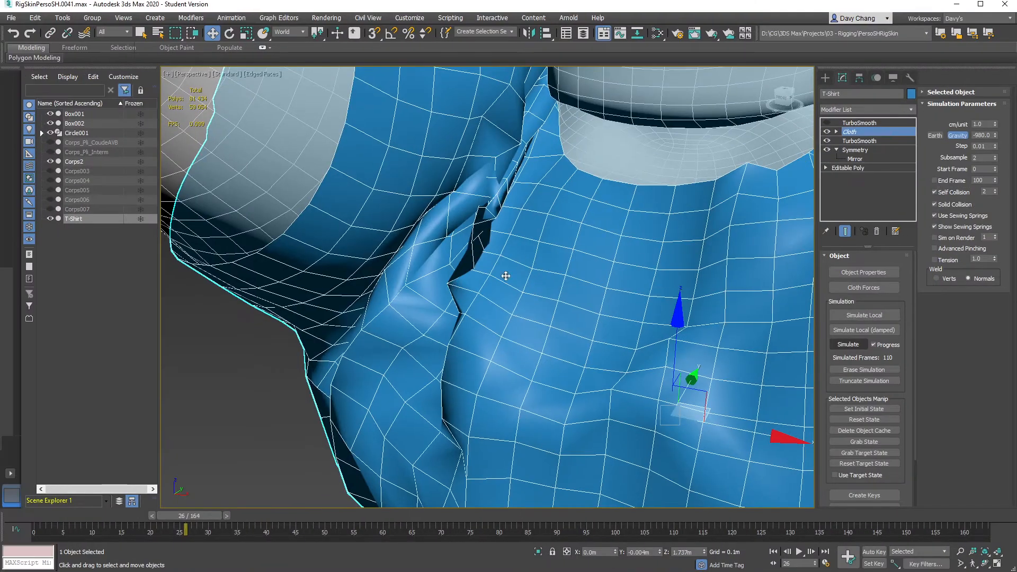
pyautogui.scroll(-10, 506, 276)
pyautogui.keyDown('alt'); pyautogui.moveTo(503, 290); pyautogui.dragTo(478, 291, button='middle'); pyautogui.keyUp('alt')
pyautogui.scroll(2, 485, 287)
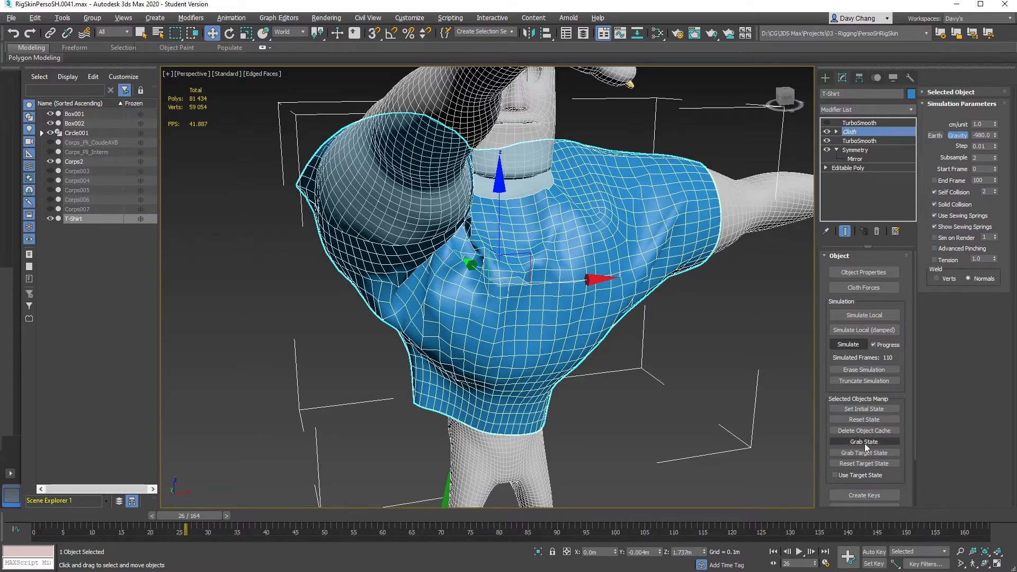
# Erase the partial cloth simulation and return to frame 0.
pyautogui.click(863, 369)
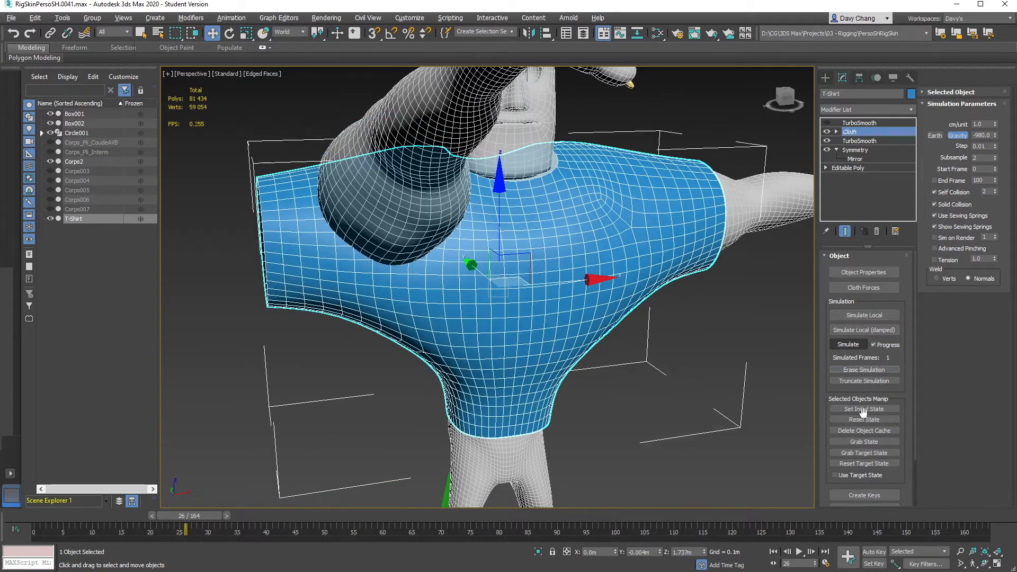
pyautogui.click(861, 410)
pyautogui.moveTo(213, 514); pyautogui.dragTo(34, 515)
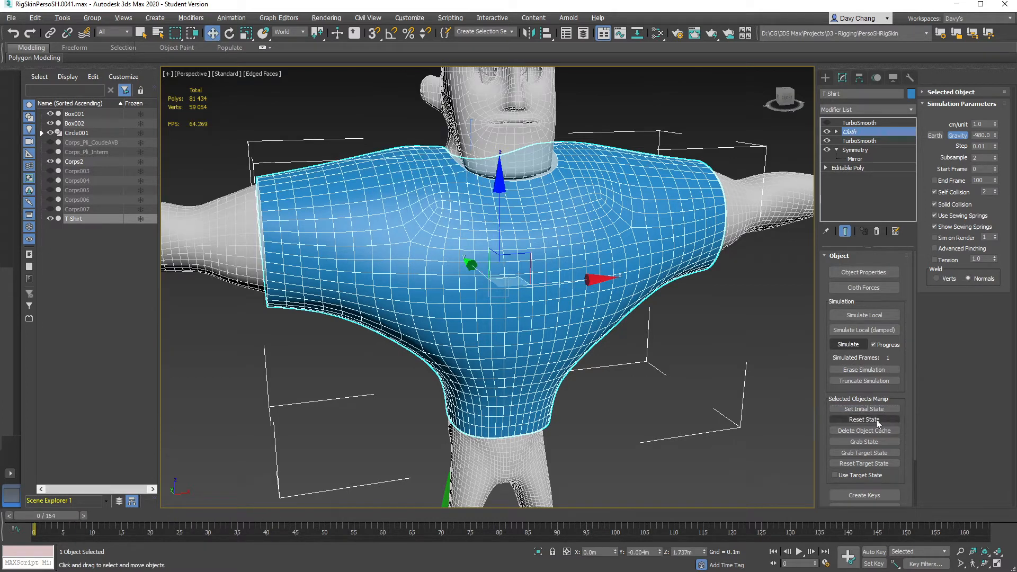
# Reset the T-Shirt's cloth state and run the simulation over all 164 frames.
pyautogui.click(876, 420)
pyautogui.keyDown('alt'); pyautogui.moveTo(493, 326); pyautogui.dragTo(570, 349, button='middle'); pyautogui.keyUp('alt')
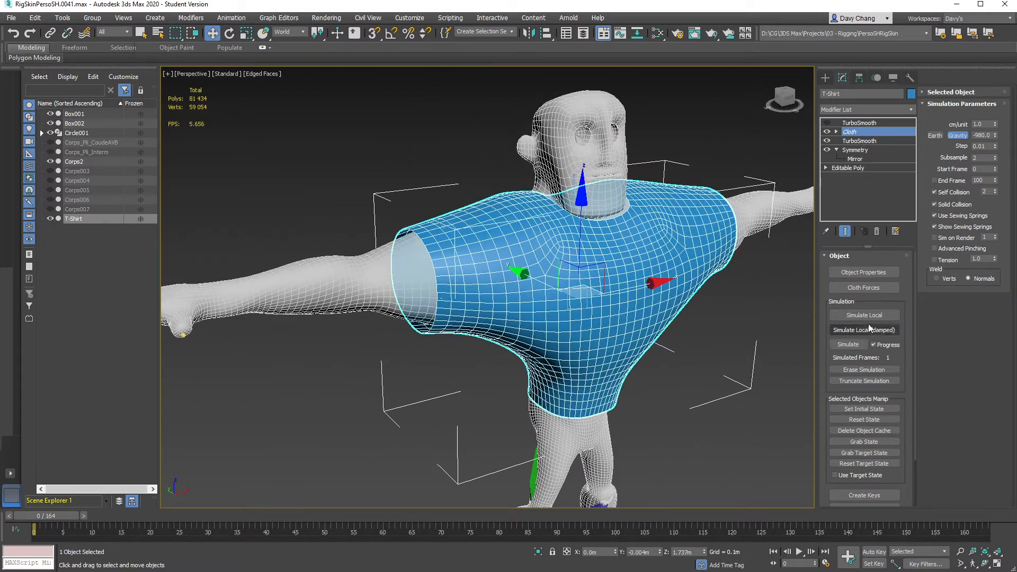
pyautogui.click(850, 344)
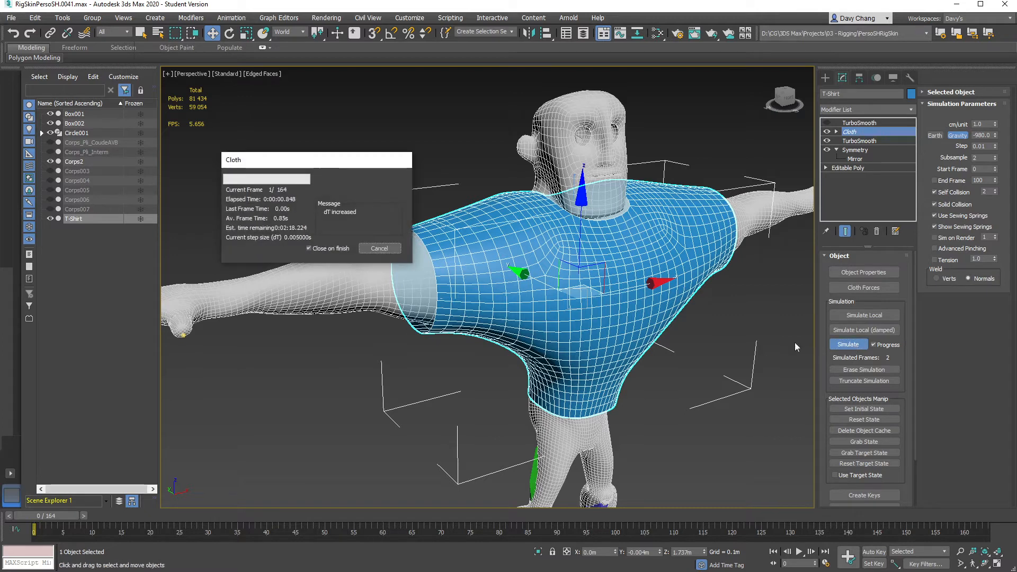
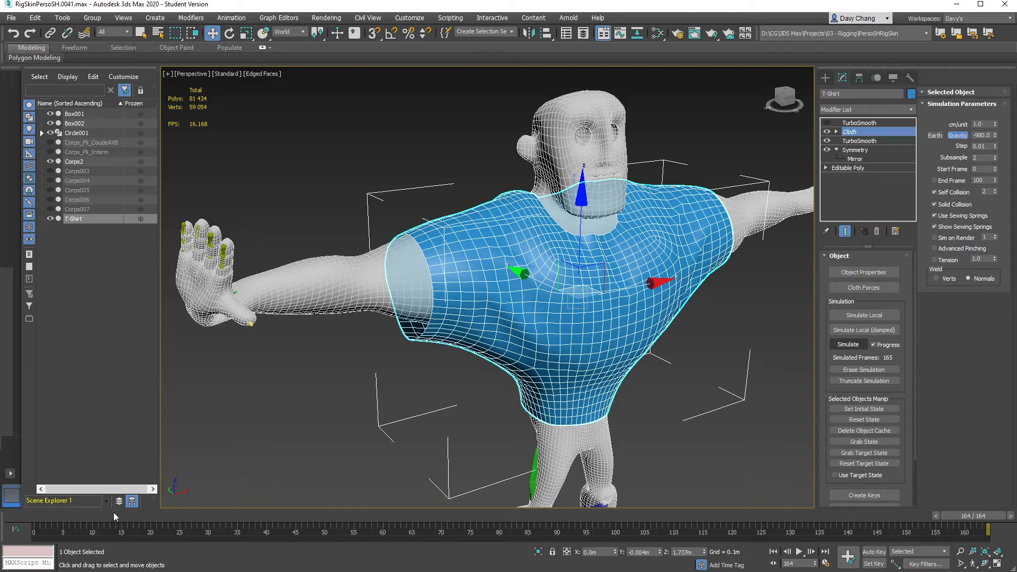
# Go to frame 35 and check the newly simulated T-Shirt up close around the armpit.
pyautogui.moveTo(44, 516); pyautogui.dragTo(244, 528)
pyautogui.press('w')
pyautogui.scroll(5, 497, 336)
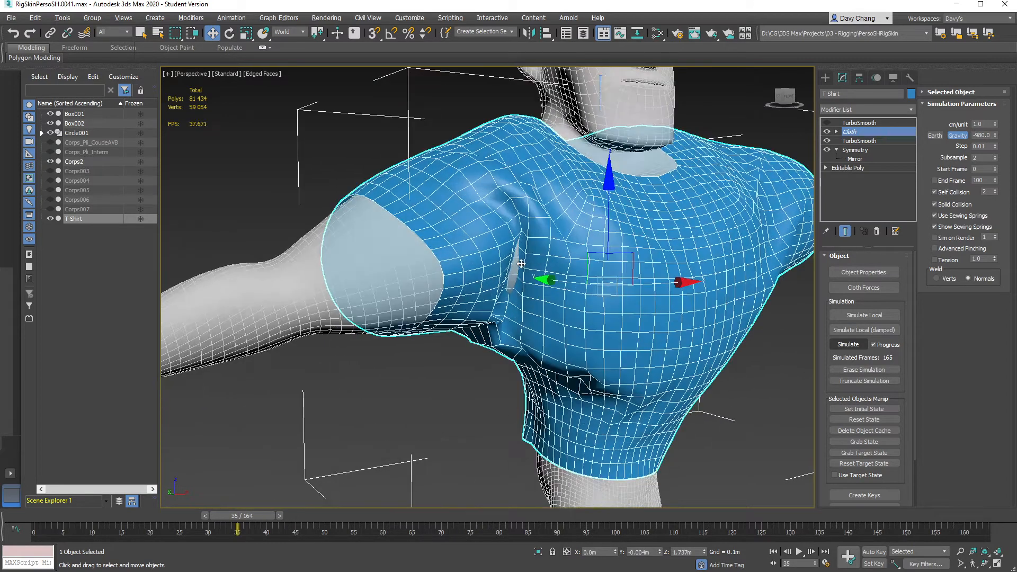
# Review the simulated T-Shirt from front and back across the animation, including frame 57, and return to the armpit at frame 35.
pyautogui.keyDown('alt'); pyautogui.moveTo(438, 328); pyautogui.dragTo(506, 354, button='middle'); pyautogui.keyUp('alt')
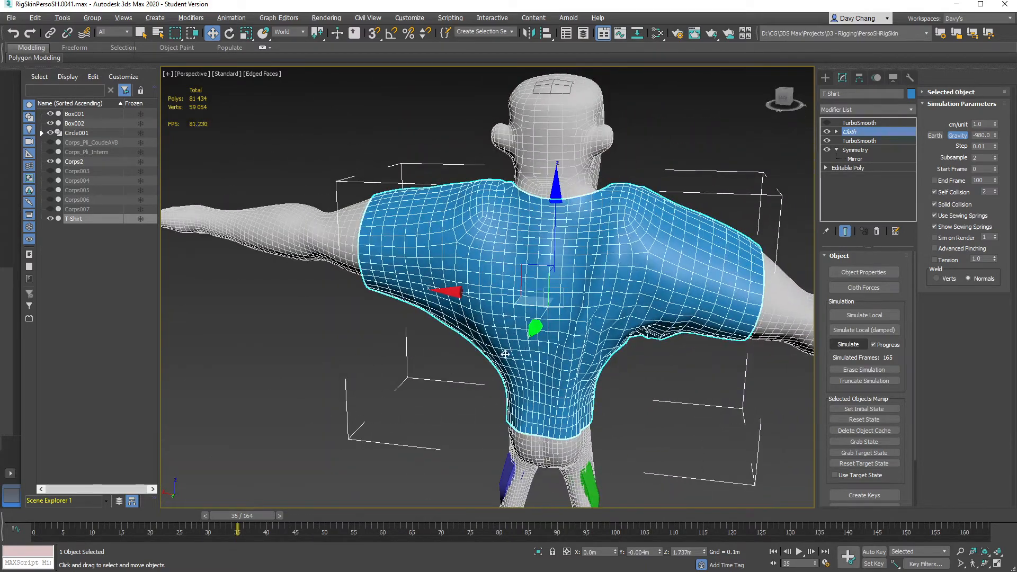
pyautogui.moveTo(256, 516); pyautogui.dragTo(385, 515)
pyautogui.press('w')
pyautogui.keyDown('alt'); pyautogui.moveTo(532, 300); pyautogui.dragTo(560, 318, button='middle'); pyautogui.keyUp('alt')
pyautogui.moveTo(561, 318); pyautogui.dragTo(491, 305, button='middle')
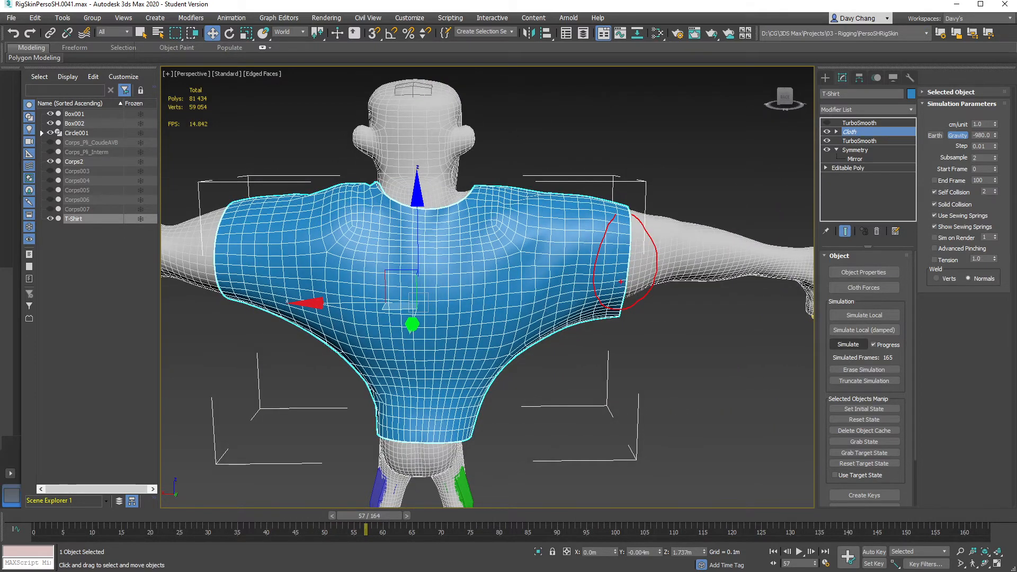
pyautogui.moveTo(366, 518); pyautogui.dragTo(621, 528)
pyautogui.press('w')
pyautogui.keyDown('alt'); pyautogui.moveTo(594, 330); pyautogui.dragTo(580, 500, button='middle'); pyautogui.keyUp('alt')
pyautogui.moveTo(606, 517); pyautogui.dragTo(236, 511)
pyautogui.press('w')
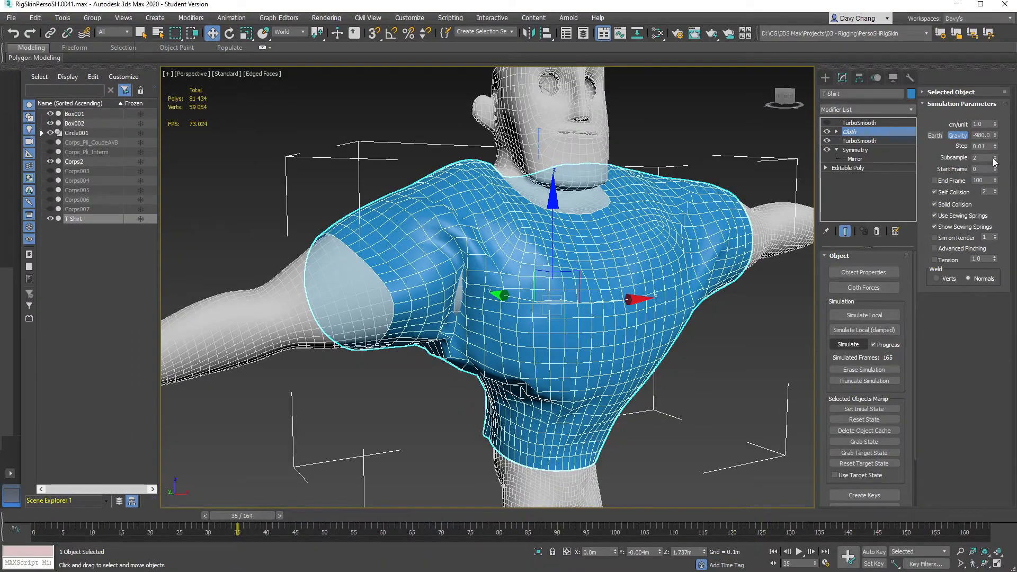
# Set the cloth's Subsample to 3, then reset the T-Shirt's state at frame 0 and erase the existing simulation.
pyautogui.click(995, 158)
pyautogui.moveTo(236, 533); pyautogui.dragTo(33, 532)
pyautogui.click(873, 420)
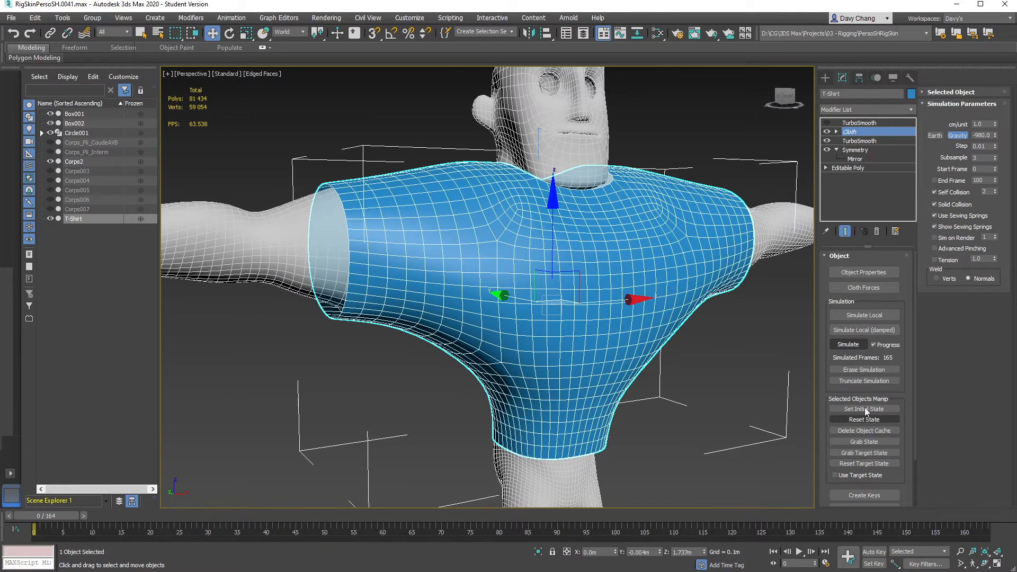
pyautogui.click(864, 371)
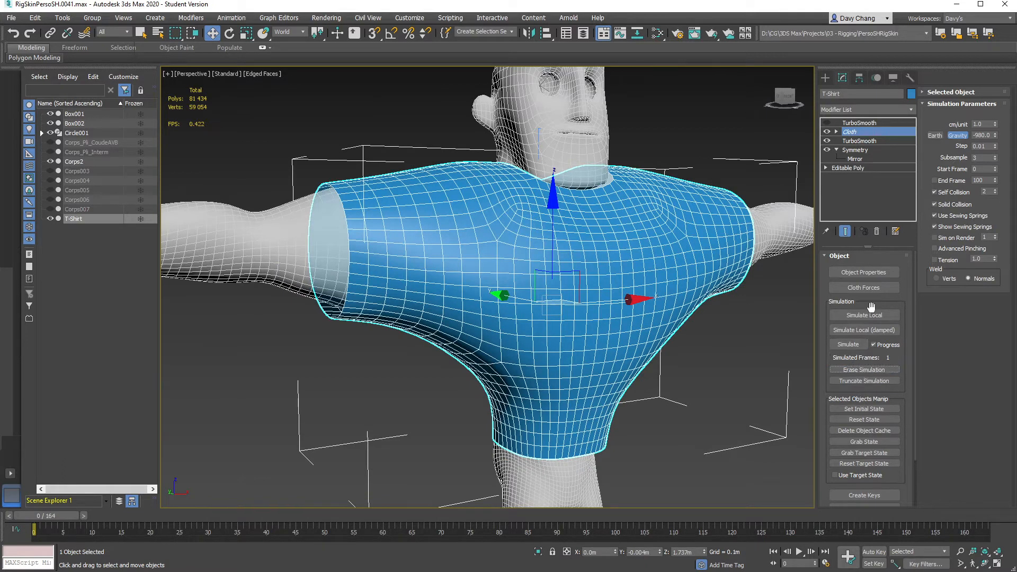
# Simulate the cloth up to frame 37, stop the simulation and check the armpit folds at frame 33.
pyautogui.click(850, 345)
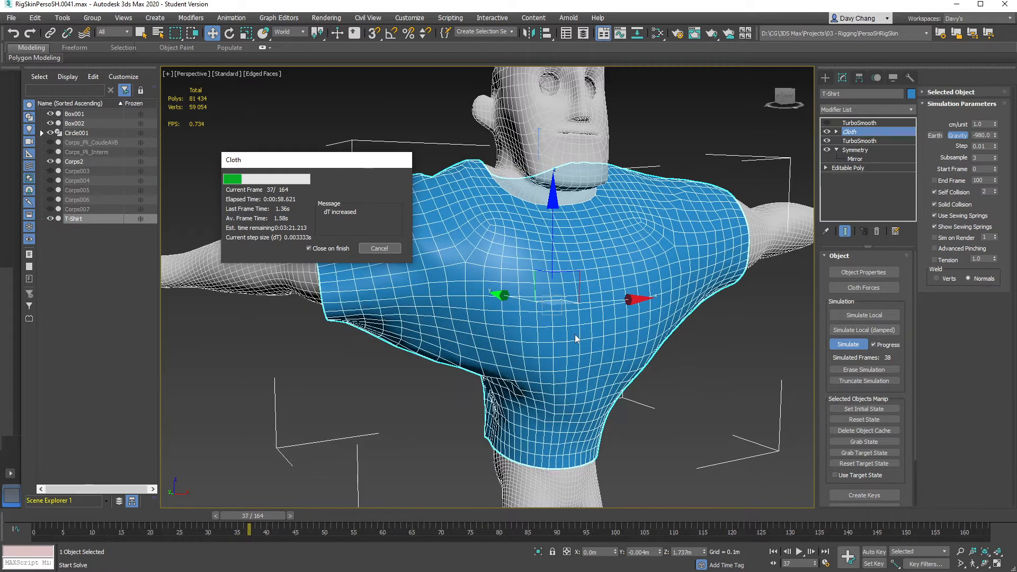
pyautogui.click(380, 248)
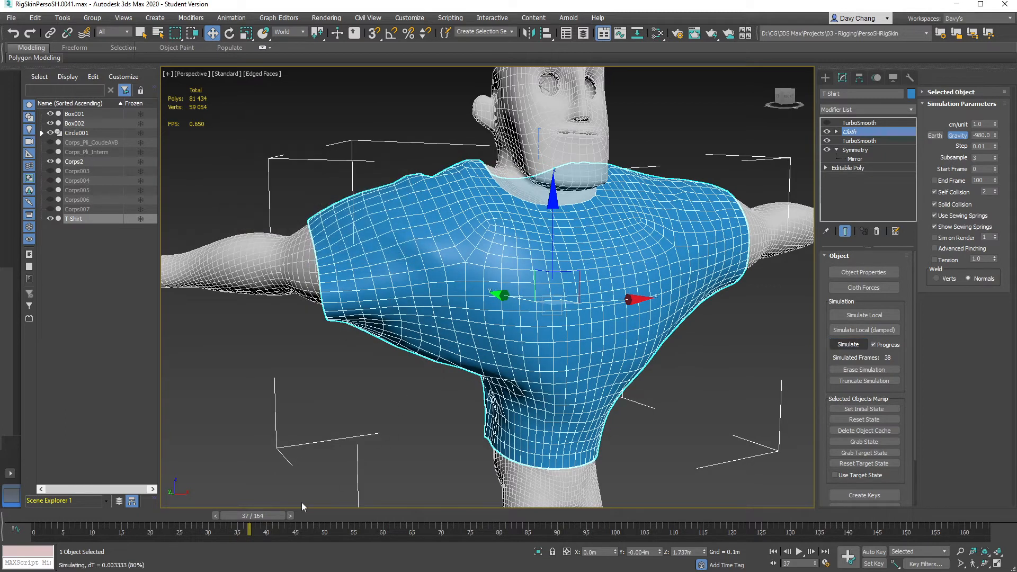
pyautogui.moveTo(271, 516)
pyautogui.mouseDown()
pyautogui.moveTo(233, 527)
pyautogui.moveTo(267, 533)
pyautogui.moveTo(259, 530)
pyautogui.mouseUp()
pyautogui.press('w')
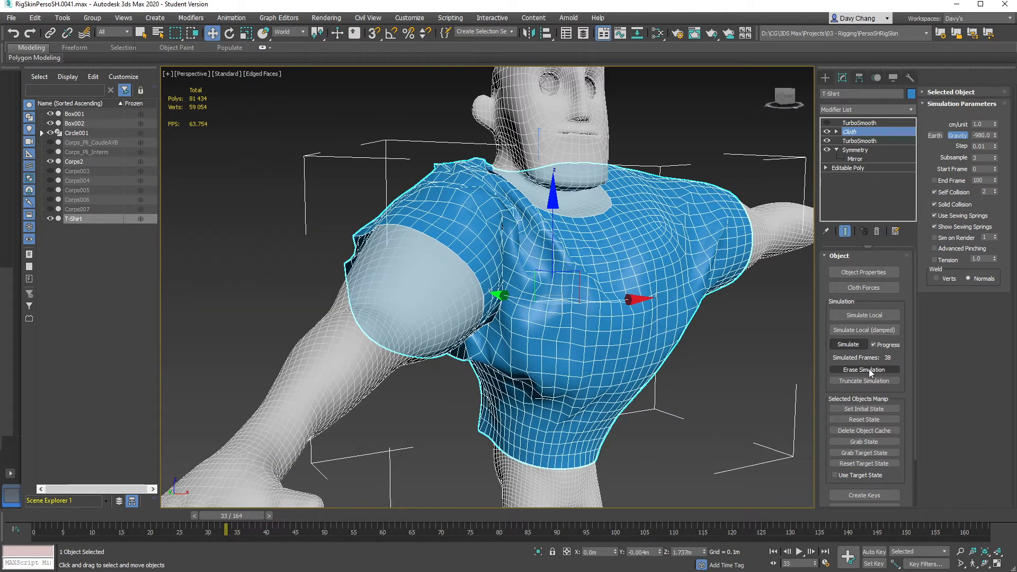
# Erase the partial simulation, raise Subsample to 4 and return to frame 0.
pyautogui.click(869, 369)
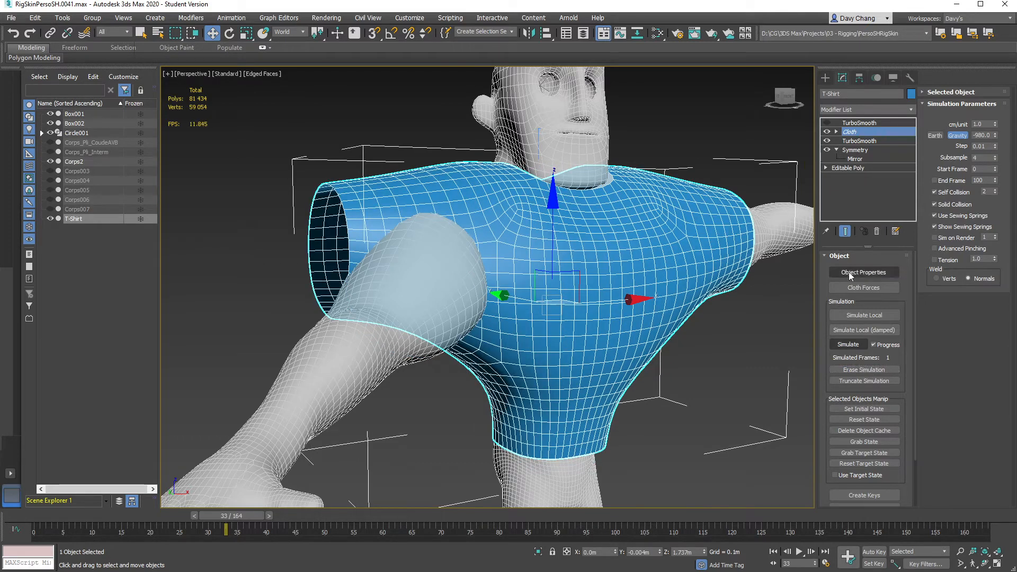
pyautogui.click(851, 347)
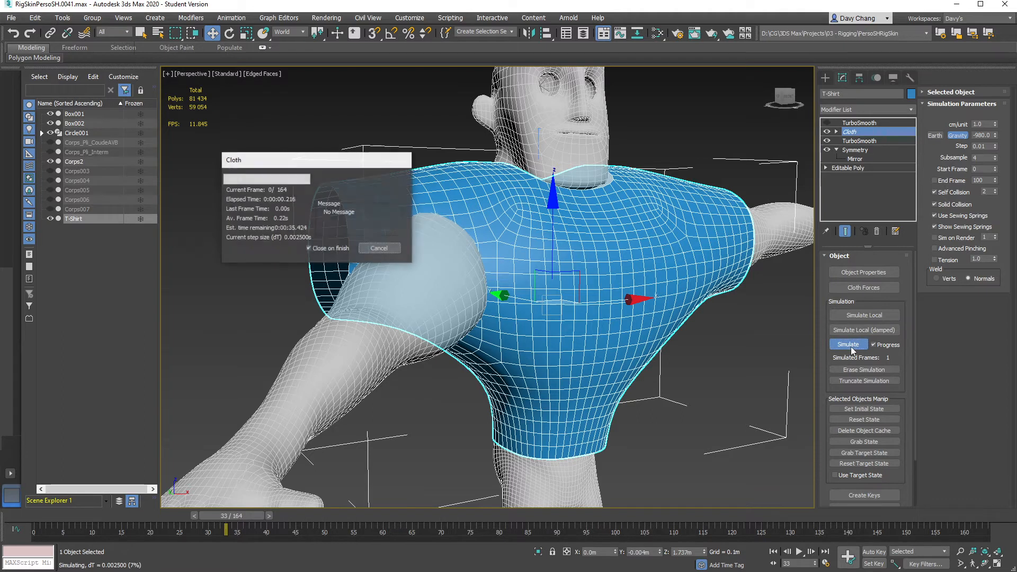
pyautogui.click(378, 249)
pyautogui.moveTo(71, 519); pyautogui.dragTo(5, 521)
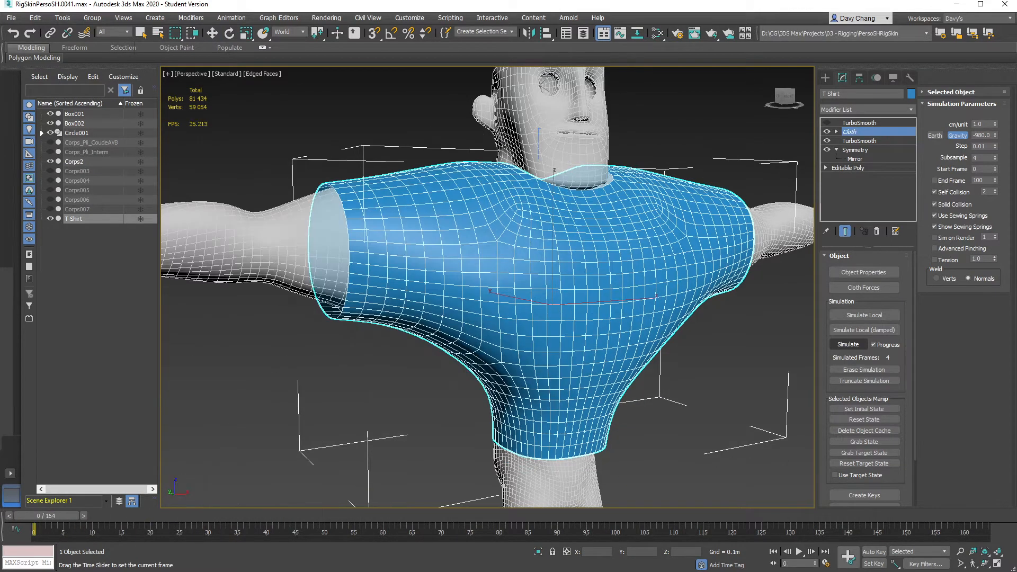
# Simulate the cloth up to frame 36, then compare frame 35 with and without the uppermost TurboSmooth.
pyautogui.click(848, 344)
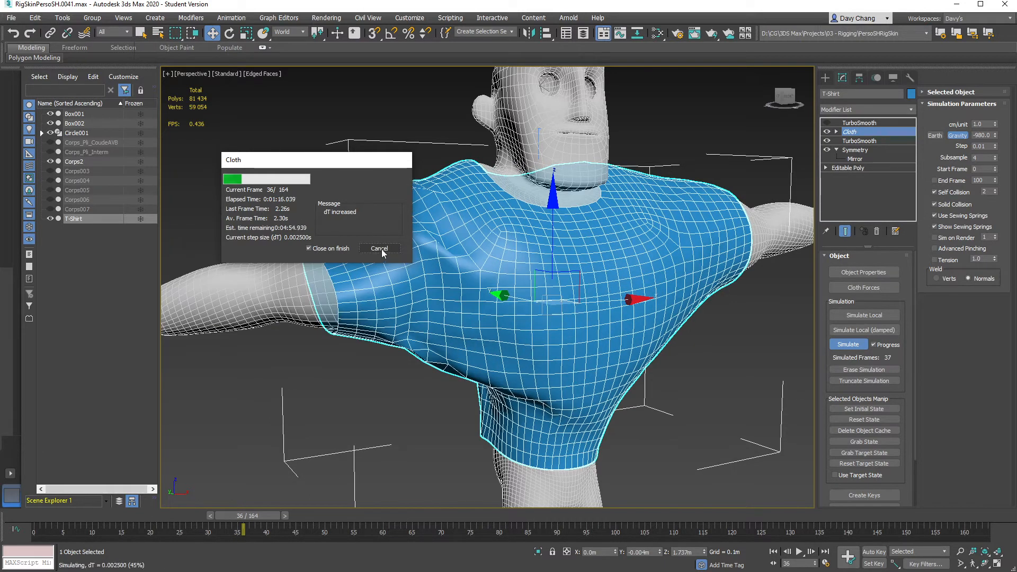
pyautogui.click(380, 249)
pyautogui.moveTo(265, 516)
pyautogui.mouseDown()
pyautogui.moveTo(241, 518)
pyautogui.moveTo(260, 516)
pyautogui.mouseUp()
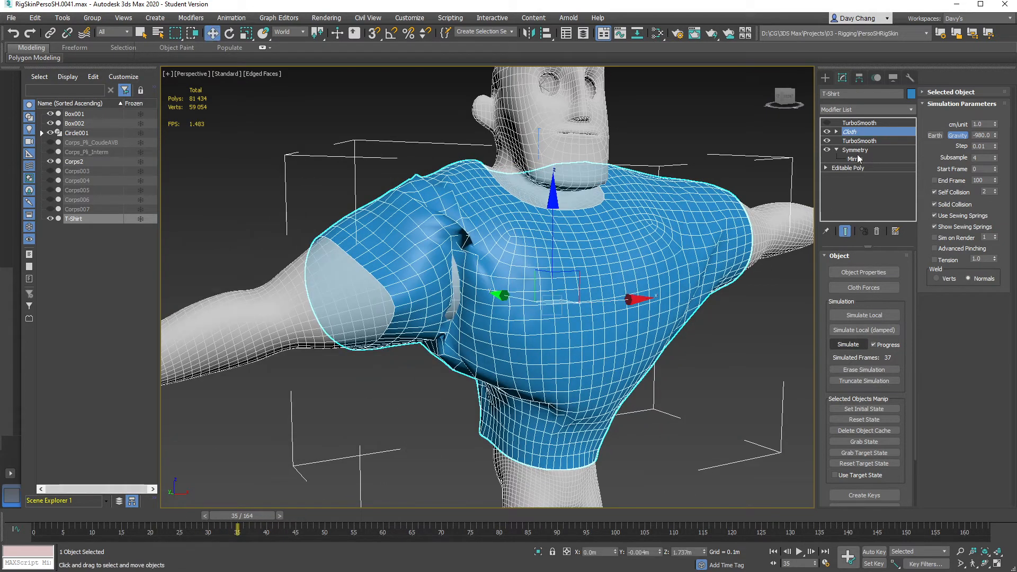
pyautogui.click(827, 123)
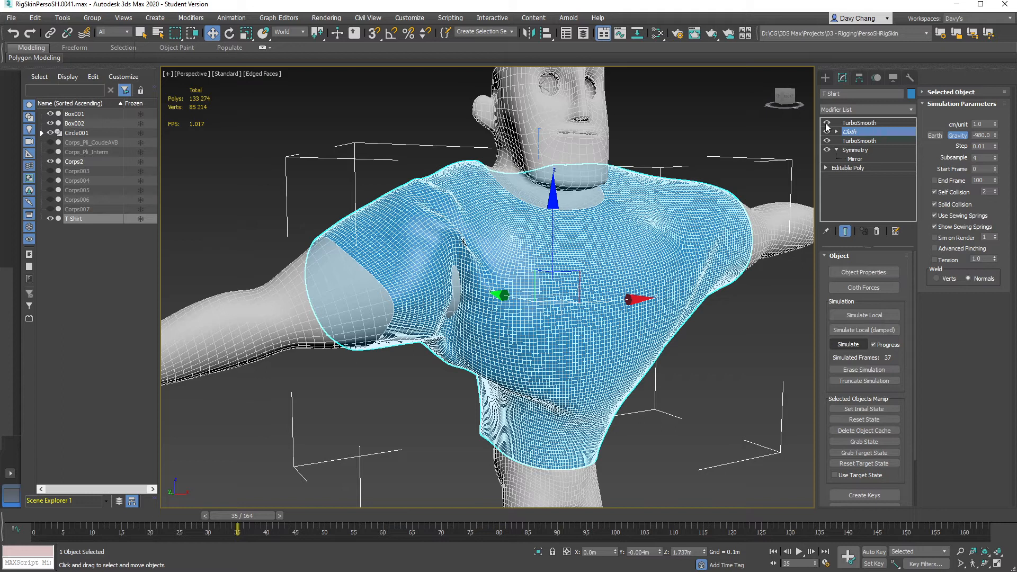
pyautogui.click(827, 124)
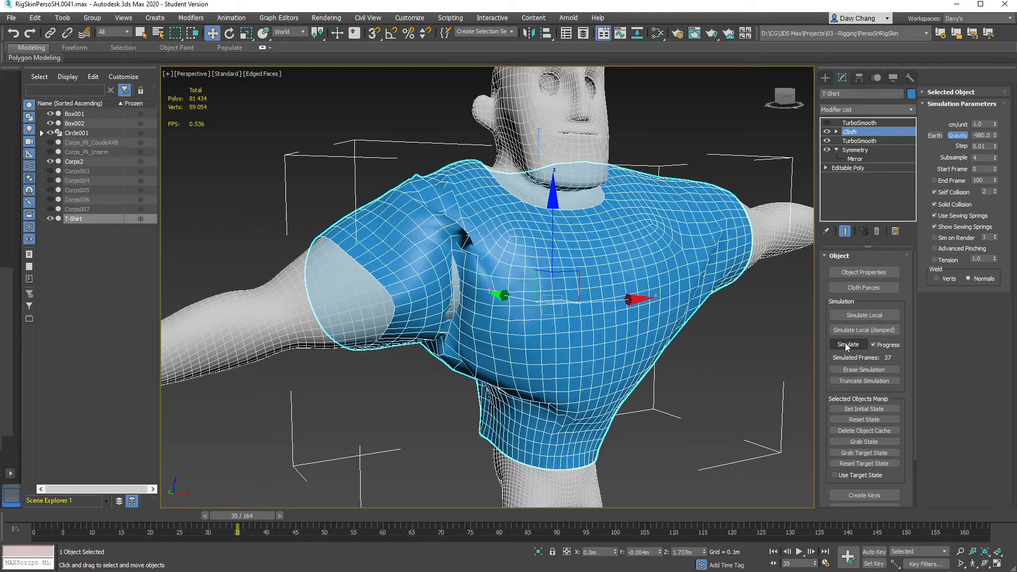
# Erase the partial cloth simulation and go back to frame 0.
pyautogui.click(864, 370)
pyautogui.moveTo(241, 516); pyautogui.dragTo(40, 517)
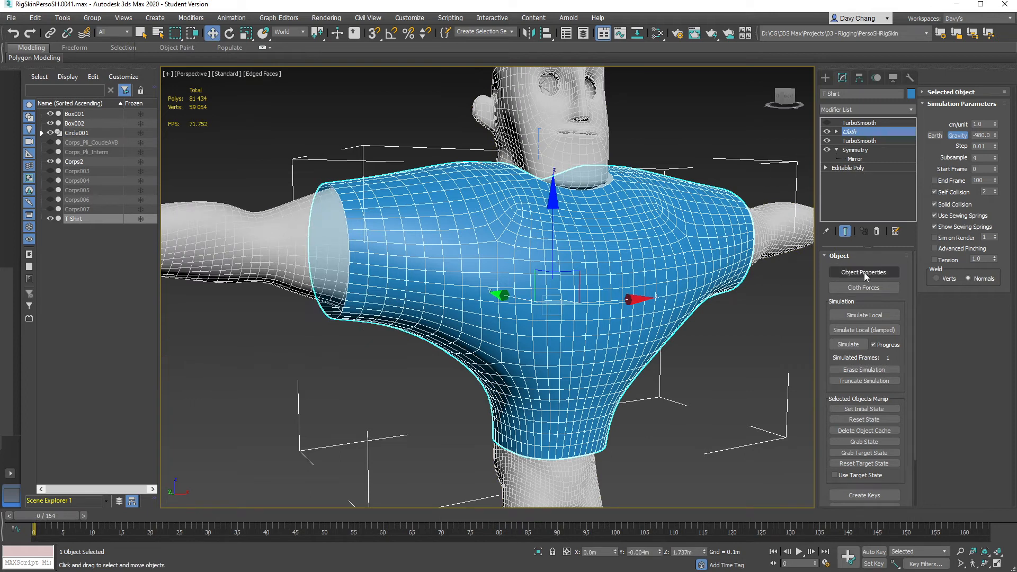
pyautogui.moveTo(638, 298)
pyautogui.keyDown('alt'); pyautogui.mouseDown(button='middle')
pyautogui.moveTo(653, 298)
pyautogui.moveTo(647, 312)
pyautogui.mouseUp(button='middle'); pyautogui.keyUp('alt')
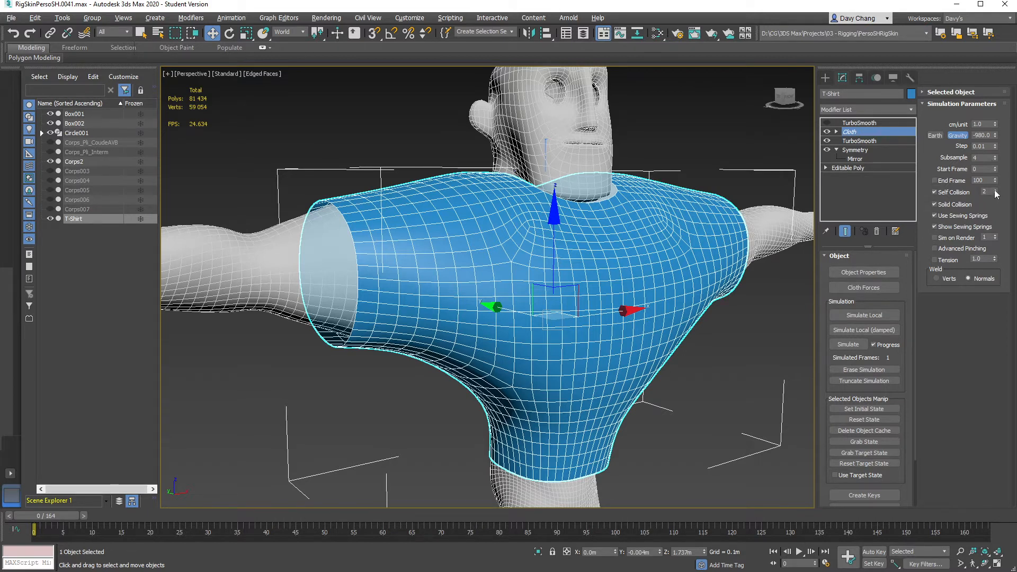
# Set the T-Shirt's Static Fric. and Self Fric. to 0.8 in its cloth properties and simulate all 164 frames.
pyautogui.click(859, 272)
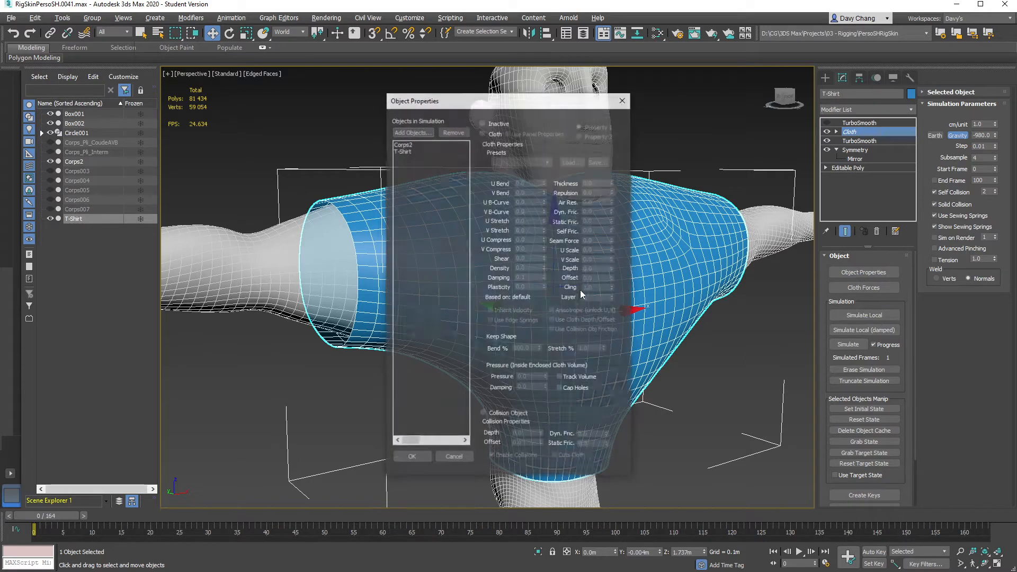
pyautogui.click(410, 150)
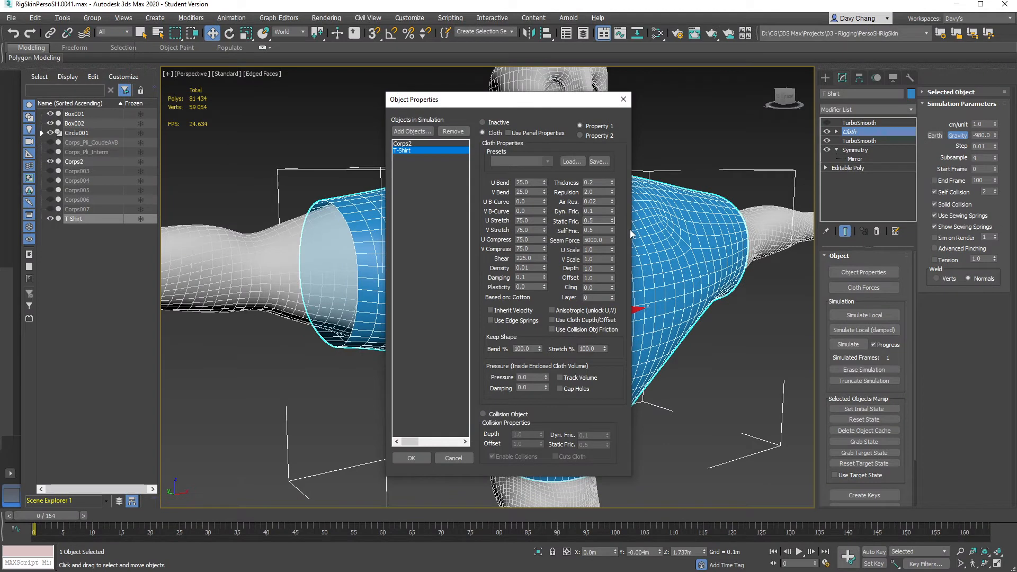
pyautogui.press('Tab')
pyautogui.write('.8')
pyautogui.press('Return')
pyautogui.click(415, 460)
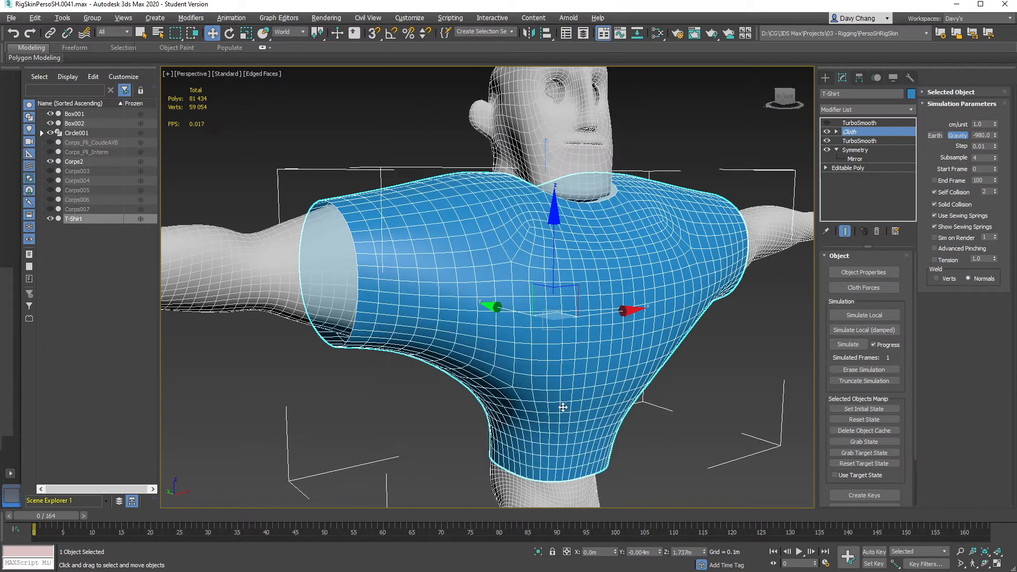
pyautogui.click(846, 345)
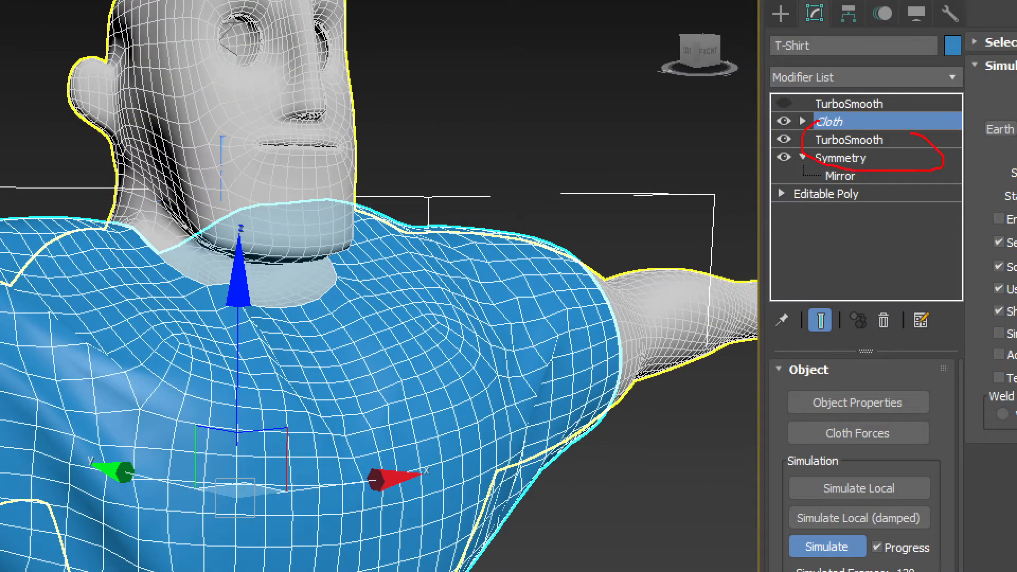
pyautogui.moveTo(910, 134); pyautogui.dragTo(855, 129)
pyautogui.moveTo(670, 129); pyautogui.dragTo(778, 141)
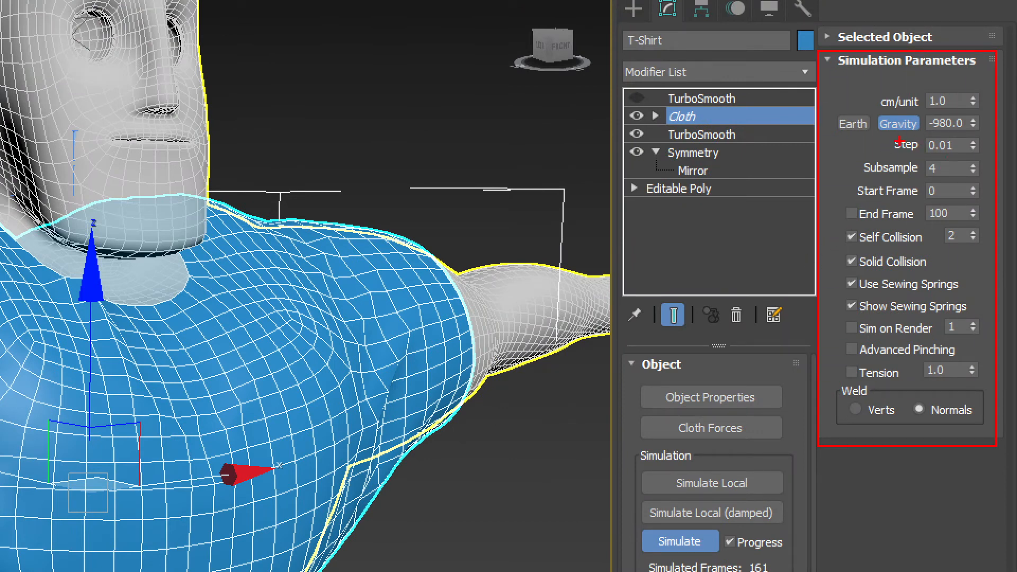
pyautogui.moveTo(889, 135); pyautogui.dragTo(947, 157)
pyautogui.moveTo(862, 156); pyautogui.dragTo(926, 194)
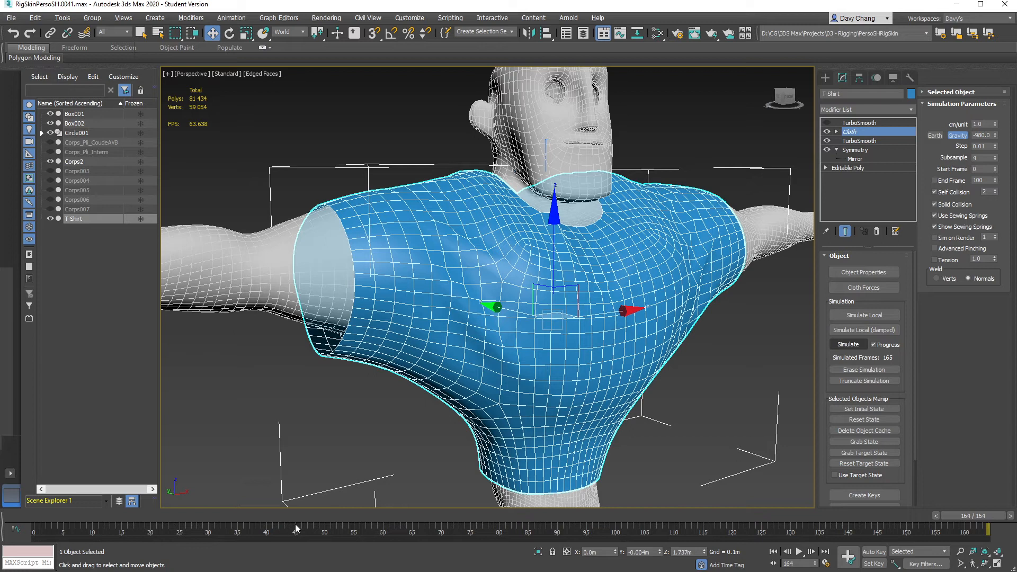
# Return to frame 0 and review the T-Shirt's cloth property values without changing them.
pyautogui.click(33, 516)
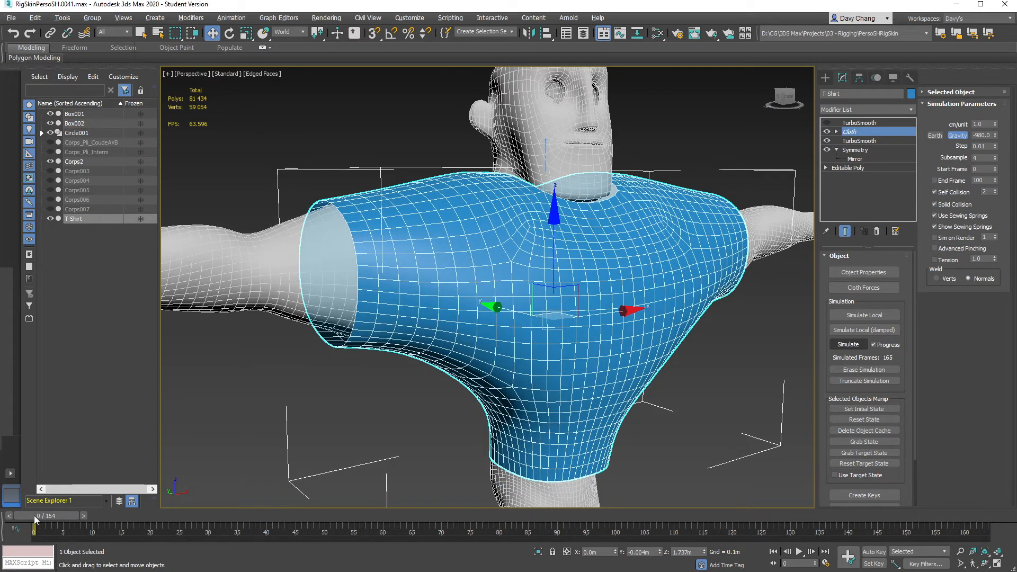
pyautogui.click(868, 273)
pyautogui.click(414, 151)
pyautogui.moveTo(497, 217); pyautogui.dragTo(645, 260)
pyautogui.moveTo(737, 151)
pyautogui.mouseDown()
pyautogui.moveTo(641, 219)
pyautogui.moveTo(692, 210)
pyautogui.mouseUp()
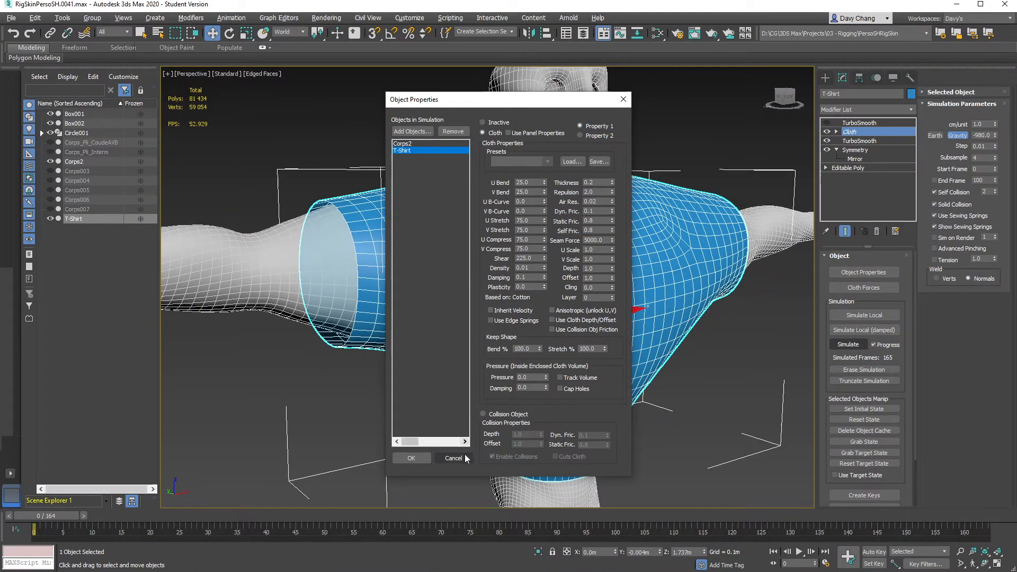
pyautogui.click(465, 454)
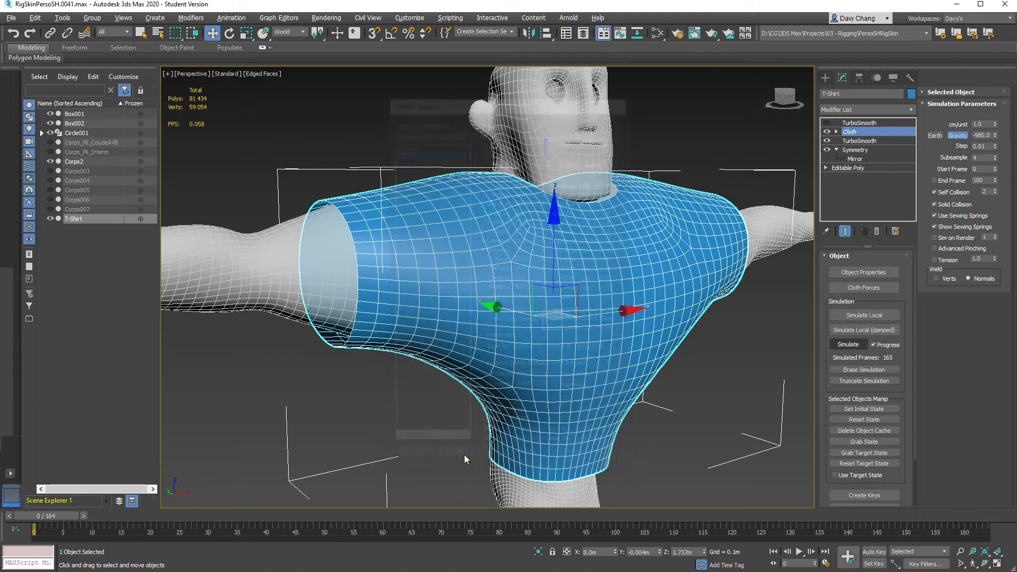
# Scrub through the new simulation and inspect the T-Shirt's armpit and sleeve folds from several angles, starting around frame 27.
pyautogui.moveTo(63, 517); pyautogui.dragTo(212, 532)
pyautogui.press('w')
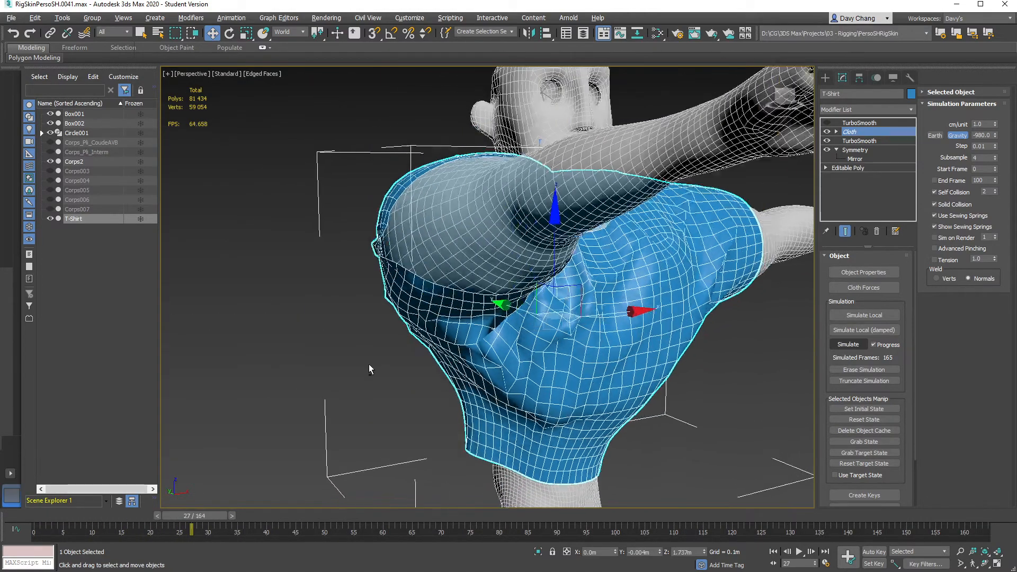
pyautogui.keyDown('alt'); pyautogui.moveTo(369, 364); pyautogui.dragTo(333, 413, button='middle'); pyautogui.keyUp('alt')
pyautogui.moveTo(217, 518); pyautogui.dragTo(286, 515)
pyautogui.press('w')
pyautogui.keyDown('alt'); pyautogui.moveTo(288, 326); pyautogui.dragTo(508, 446, button='middle'); pyautogui.keyUp('alt')
pyautogui.moveTo(298, 518); pyautogui.dragTo(483, 513)
# Turn on the uppermost TurboSmooth, hide the mesh edges in the viewport and move to frame 104.
pyautogui.click(828, 122)
pyautogui.keyDown('alt'); pyautogui.moveTo(667, 286); pyautogui.dragTo(596, 292, button='middle'); pyautogui.keyUp('alt')
pyautogui.press('F4')
pyautogui.keyDown('alt'); pyautogui.moveTo(618, 332); pyautogui.dragTo(457, 329, button='middle'); pyautogui.keyUp('alt')
pyautogui.moveTo(104, 515); pyautogui.dragTo(640, 529)
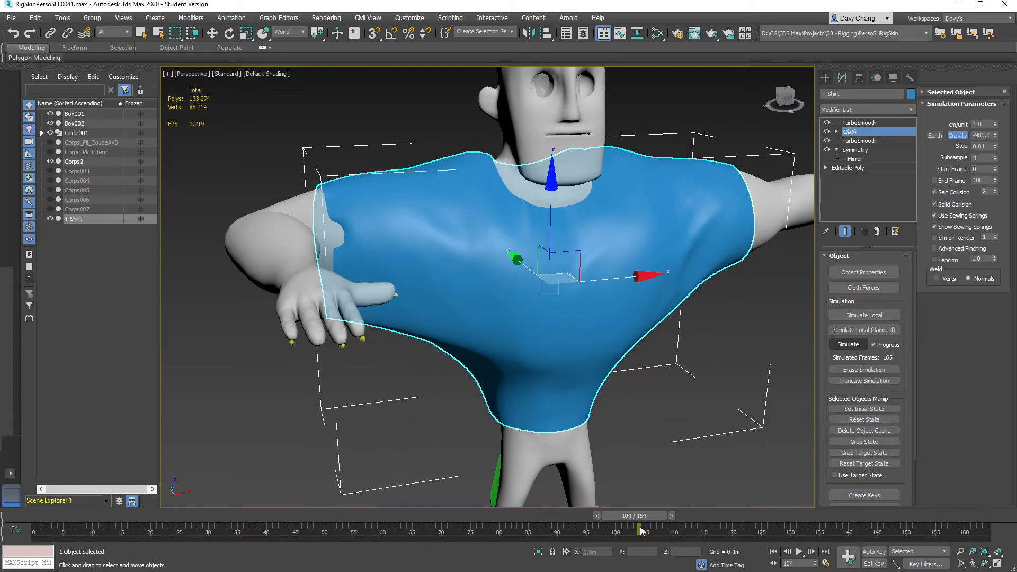
# Examine up close where the bent arm meets the T-Shirt's sleeve at frame 104.
pyautogui.moveTo(291, 243)
pyautogui.keyDown('alt'); pyautogui.mouseDown(button='middle')
pyautogui.moveTo(304, 257)
pyautogui.moveTo(313, 231)
pyautogui.moveTo(341, 223)
pyautogui.mouseUp(button='middle'); pyautogui.keyUp('alt')
pyautogui.scroll(2, 304, 249)
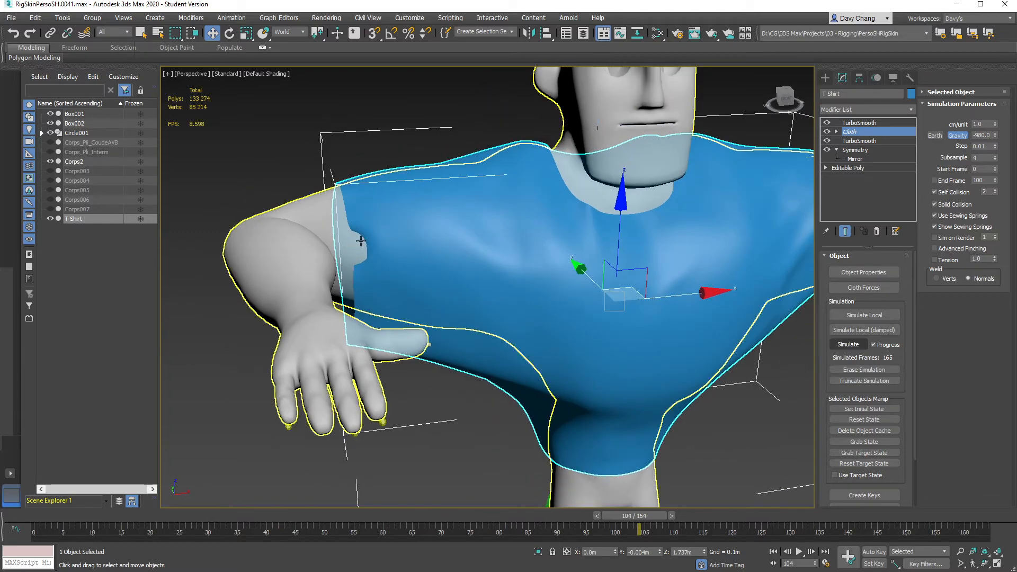
pyautogui.hotkey('ctrl', '1')
pyautogui.click(341, 216)
pyautogui.moveTo(309, 222); pyautogui.dragTo(261, 336)
pyautogui.press('Escape')
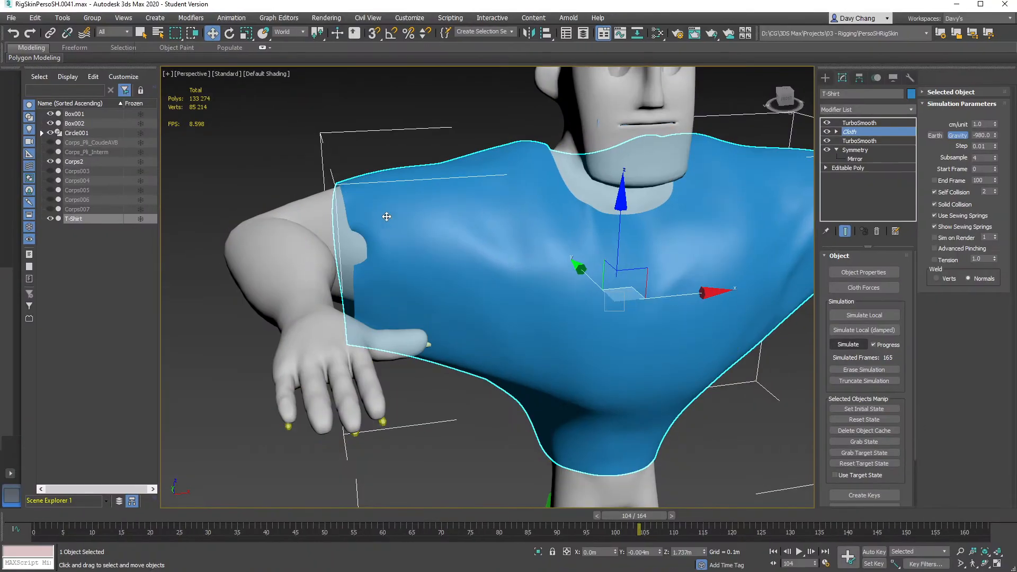
# Check the frames around 104 and inspect the contact between the forearm and the sleeve edge from a higher angle.
pyautogui.keyDown('alt'); pyautogui.moveTo(405, 258); pyautogui.dragTo(351, 245, button='middle'); pyautogui.keyUp('alt')
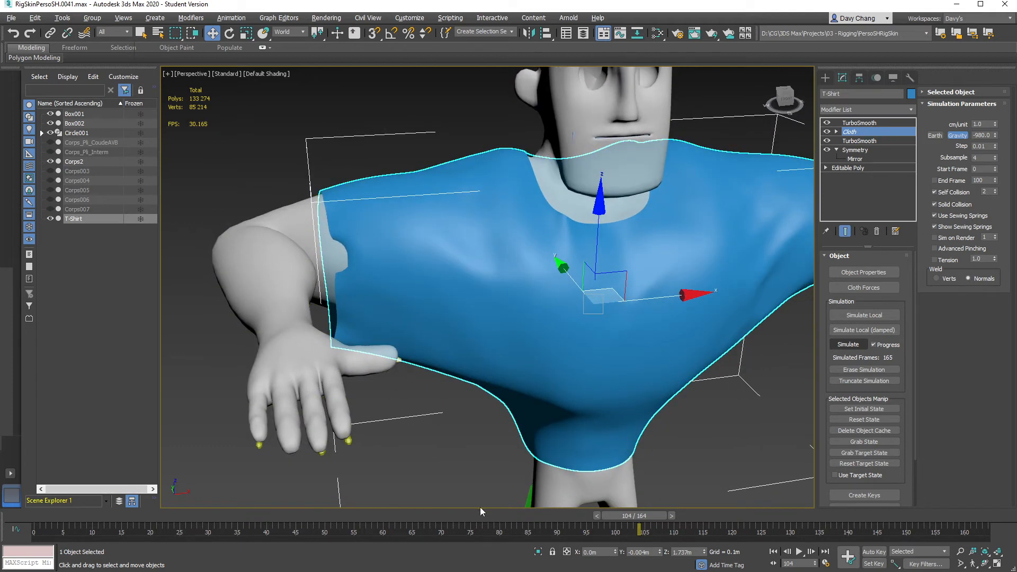
pyautogui.moveTo(627, 515)
pyautogui.mouseDown()
pyautogui.moveTo(720, 516)
pyautogui.moveTo(250, 518)
pyautogui.moveTo(649, 509)
pyautogui.moveTo(619, 513)
pyautogui.mouseUp()
pyautogui.moveTo(614, 510); pyautogui.dragTo(636, 523)
pyautogui.press('w')
pyautogui.moveTo(383, 314)
pyautogui.keyDown('alt'); pyautogui.mouseDown(button='middle')
pyautogui.moveTo(355, 300)
pyautogui.moveTo(370, 306)
pyautogui.mouseUp(button='middle'); pyautogui.keyUp('alt')
pyautogui.moveTo(370, 307); pyautogui.dragTo(471, 364, button='middle')
pyautogui.keyDown('alt'); pyautogui.moveTo(470, 364); pyautogui.dragTo(401, 313, button='middle'); pyautogui.keyUp('alt')
pyautogui.scroll(2, 386, 335)
pyautogui.moveTo(401, 313); pyautogui.dragTo(374, 338, button='middle')
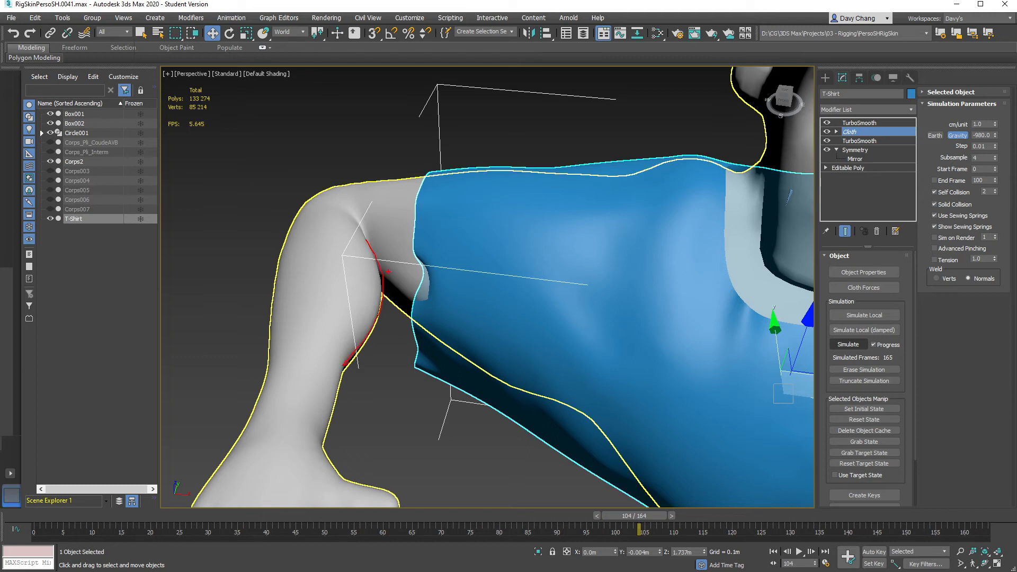
pyautogui.moveTo(394, 250)
pyautogui.mouseDown()
pyautogui.moveTo(420, 313)
pyautogui.moveTo(406, 238)
pyautogui.moveTo(488, 243)
pyautogui.moveTo(447, 247)
pyautogui.mouseUp()
pyautogui.moveTo(397, 245); pyautogui.dragTo(451, 236)
pyautogui.press('Escape')
# Go back to frame 98 and examine the forearm against the sleeve up close, advancing frame by frame to 100.
pyautogui.moveTo(631, 513); pyautogui.dragTo(604, 524)
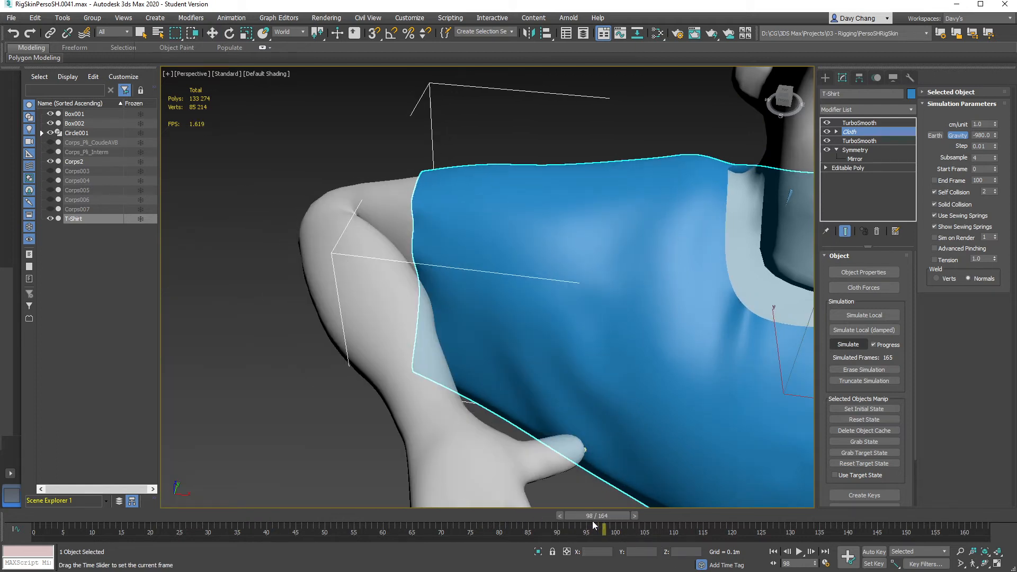
pyautogui.press('w')
pyautogui.scroll(3, 419, 338)
pyautogui.keyDown('alt'); pyautogui.moveTo(434, 341); pyautogui.dragTo(447, 383, button='middle'); pyautogui.keyUp('alt')
pyautogui.scroll(-1, 456, 350)
pyautogui.scroll(-1, 470, 390)
pyautogui.keyDown('alt'); pyautogui.moveTo(425, 191); pyautogui.dragTo(444, 365, button='middle'); pyautogui.keyUp('alt')
pyautogui.scroll(2, 436, 338)
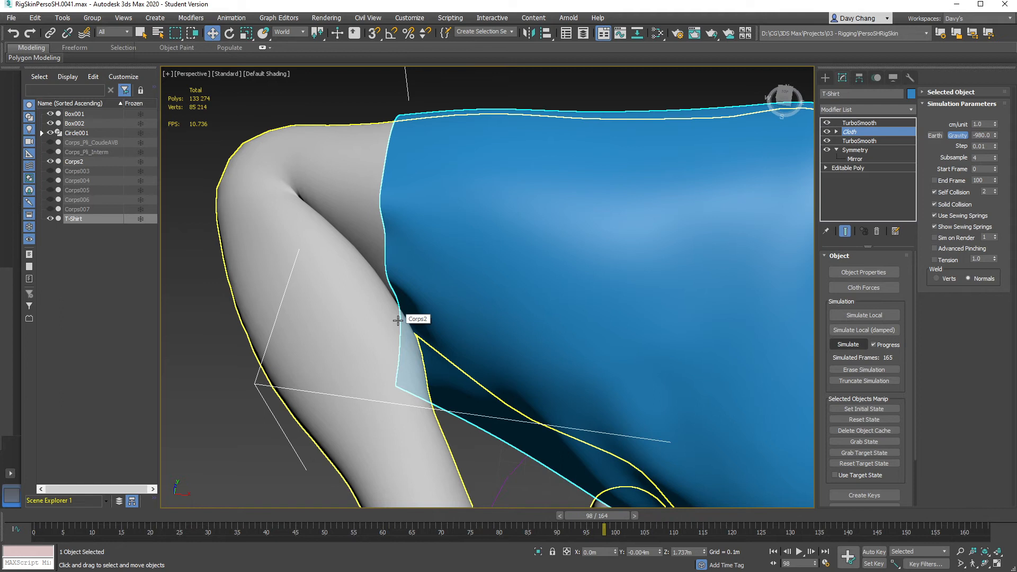
pyautogui.press('.')
pyautogui.press('.')
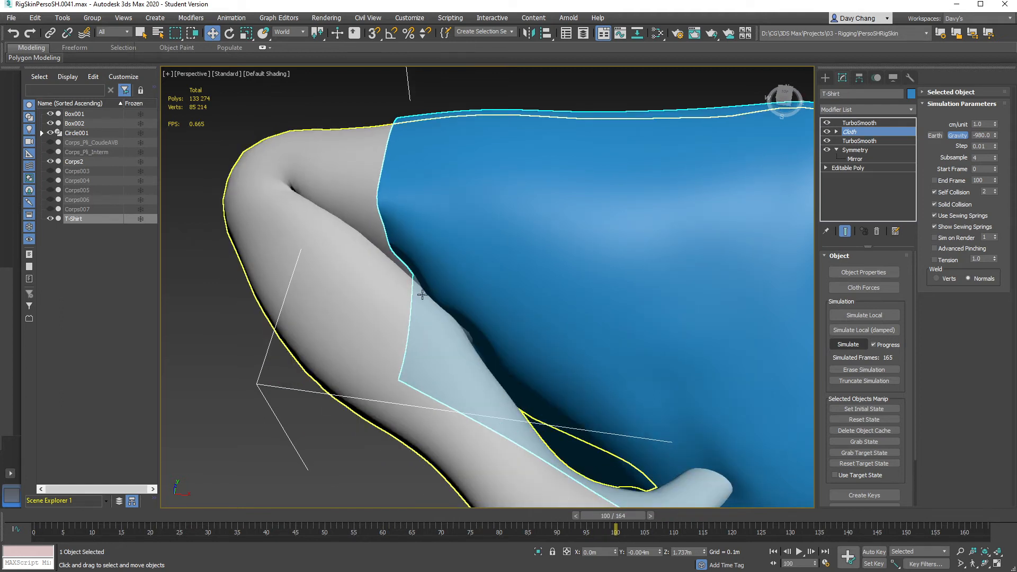
# Advance frame by frame from 100 to 111 and examine the arm against the T-Shirt's sleeve edge.
pyautogui.press('.')
pyautogui.press('.')
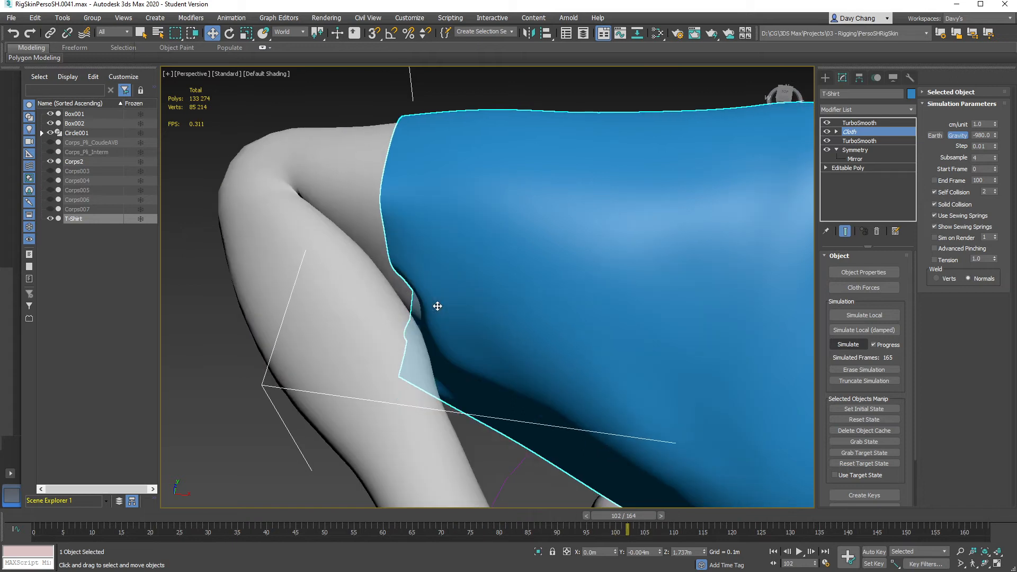
pyautogui.press('.')
pyautogui.press('.')
pyautogui.press('.')
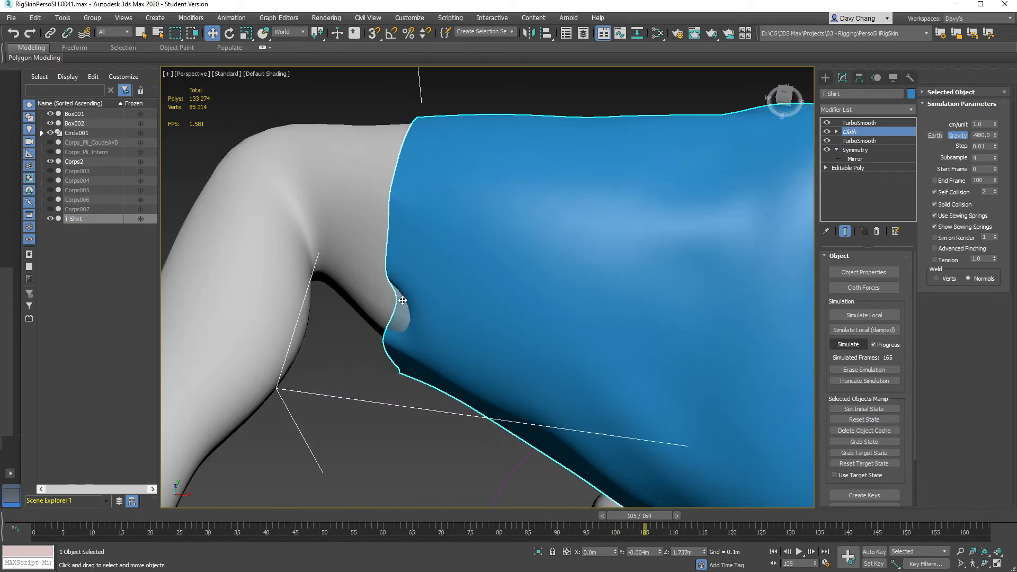
pyautogui.press('.')
pyautogui.press('.')
pyautogui.press('.')
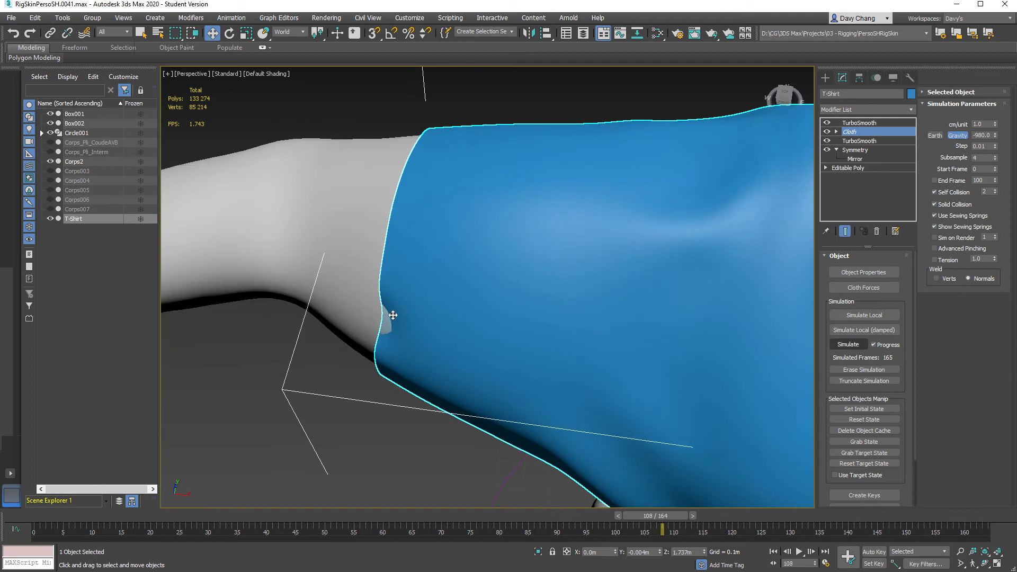
pyautogui.press('.')
pyautogui.press('.')
pyautogui.press('.')
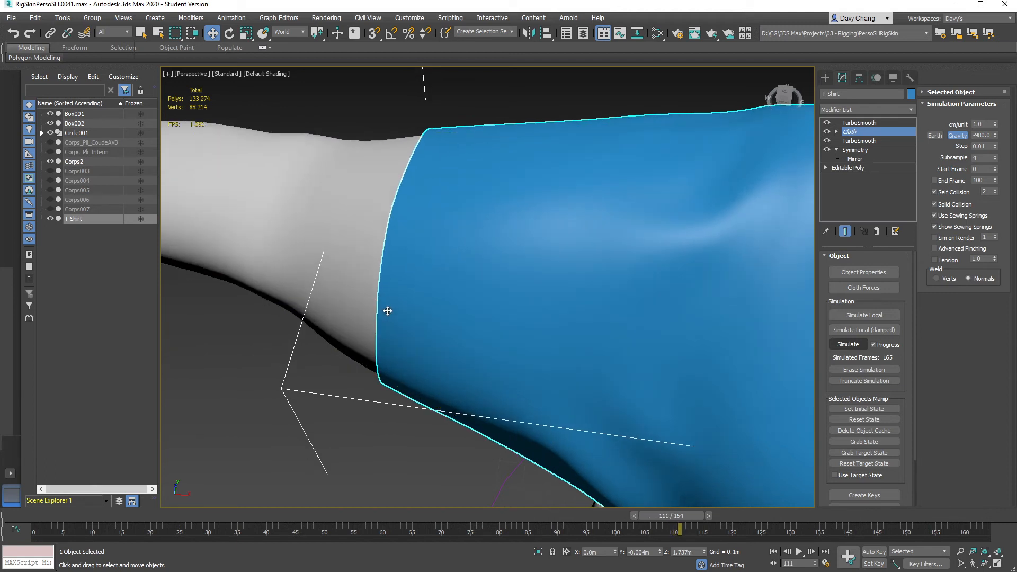
# Zoom out to the whole torso and play the T-Shirt simulation back from the first frame.
pyautogui.keyDown('alt'); pyautogui.moveTo(443, 301); pyautogui.dragTo(591, 356, button='middle'); pyautogui.keyUp('alt')
pyautogui.scroll(-3, 591, 357)
pyautogui.keyDown('alt'); pyautogui.moveTo(534, 465); pyautogui.dragTo(420, 284, button='middle'); pyautogui.keyUp('alt')
pyautogui.scroll(-2, 494, 295)
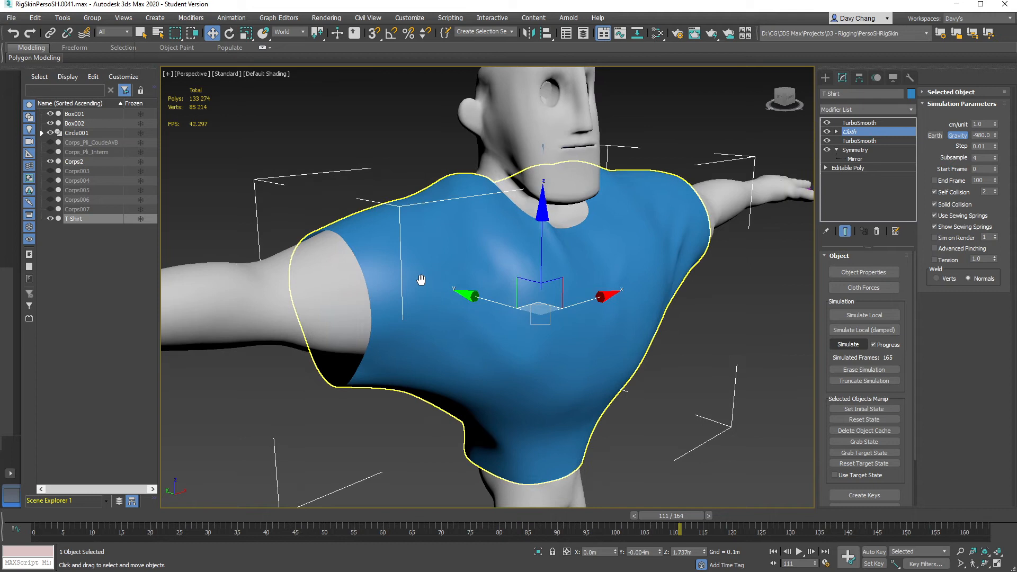
pyautogui.moveTo(664, 517); pyautogui.dragTo(97, 500)
pyautogui.press('/')
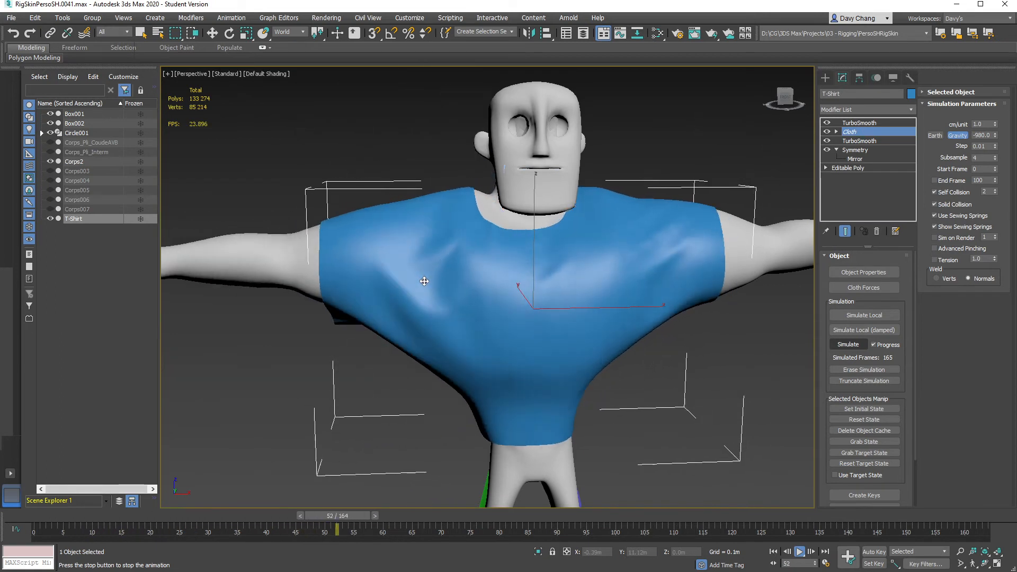
pyautogui.press('/')
# Select the T-Shirt's Cloth modifier and review the T-Shirt's cloth settings in Object Properties, closing without changes.
pyautogui.click(460, 332)
pyautogui.keyDown('alt'); pyautogui.moveTo(517, 329); pyautogui.dragTo(614, 355, button='middle'); pyautogui.keyUp('alt')
pyautogui.click(856, 132)
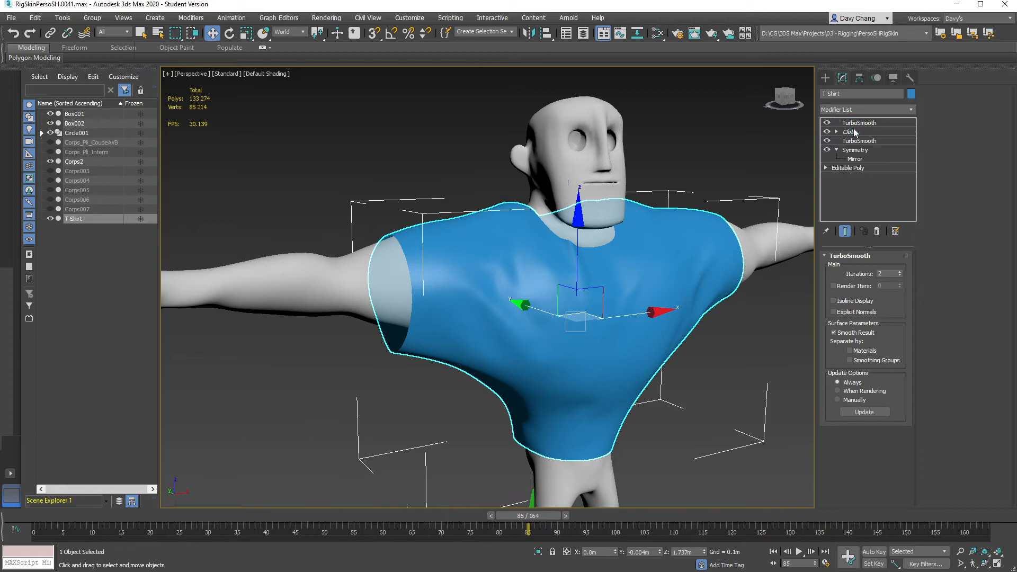
pyautogui.click(884, 272)
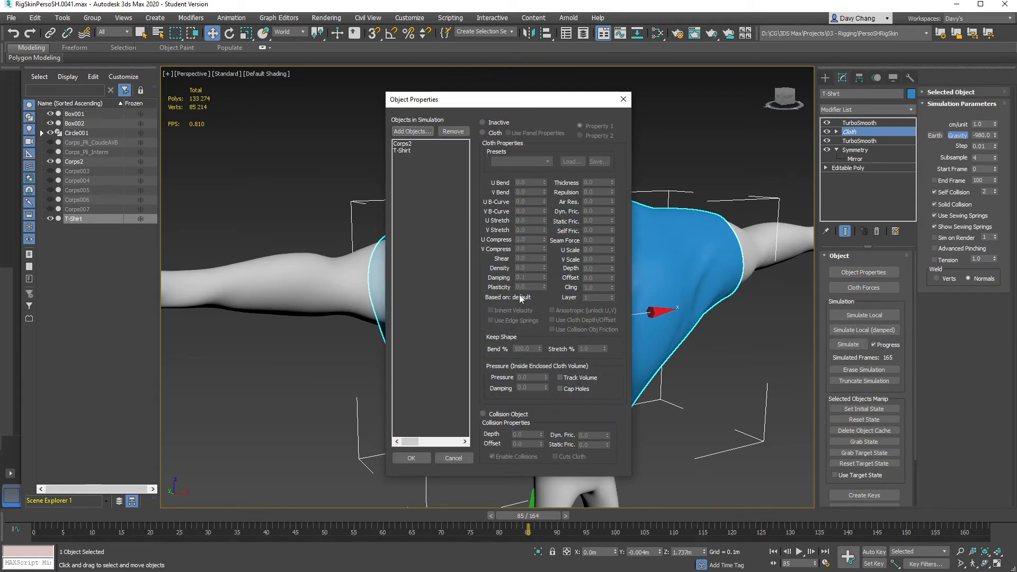
pyautogui.click(415, 151)
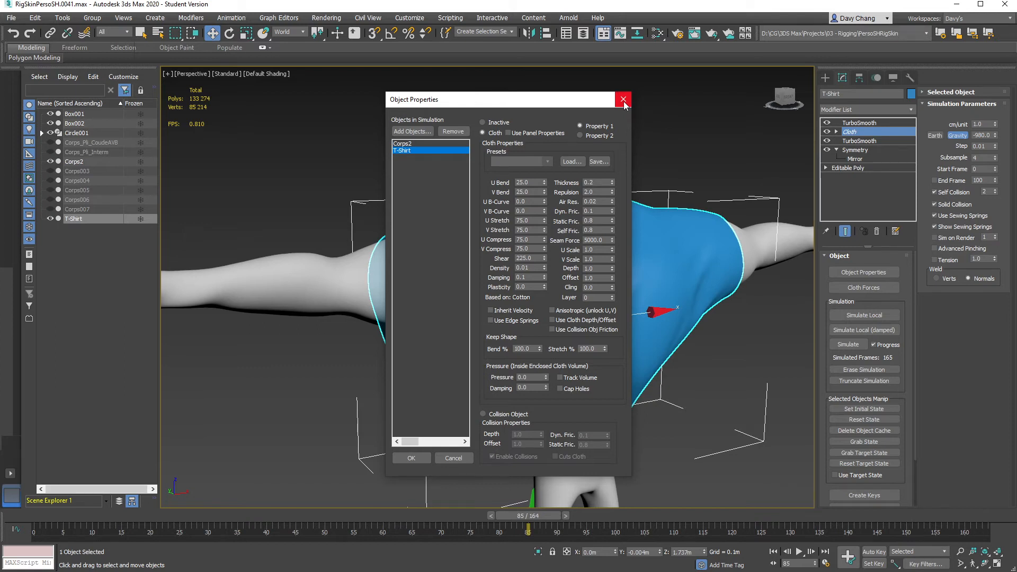
pyautogui.click(623, 99)
# Show the mesh edges in the viewport, return to frame 0 and reselect the T-Shirt's Cloth modifier.
pyautogui.scroll(3, 487, 286)
pyautogui.moveTo(466, 342)
pyautogui.keyDown('alt'); pyautogui.mouseDown(button='middle')
pyautogui.moveTo(559, 316)
pyautogui.moveTo(494, 289)
pyautogui.mouseUp(button='middle'); pyautogui.keyUp('alt')
pyautogui.scroll(-1, 540, 315)
pyautogui.press('F4')
pyautogui.moveTo(581, 310)
pyautogui.keyDown('alt'); pyautogui.mouseDown(button='middle')
pyautogui.moveTo(588, 336)
pyautogui.moveTo(574, 329)
pyautogui.moveTo(588, 340)
pyautogui.mouseUp(button='middle'); pyautogui.keyUp('alt')
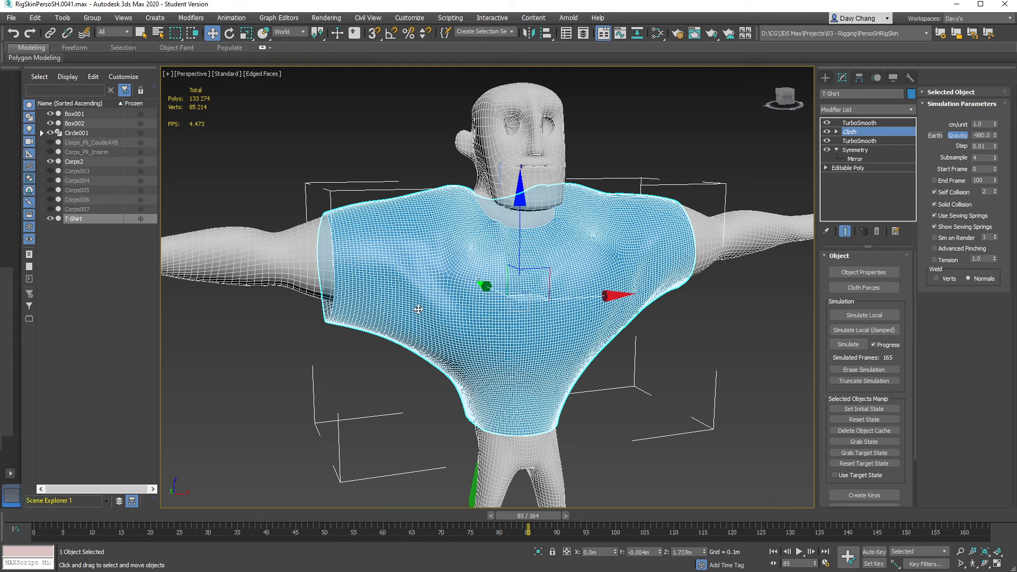
pyautogui.moveTo(62, 520); pyautogui.dragTo(33, 529)
pyautogui.press('w')
pyautogui.click(637, 323)
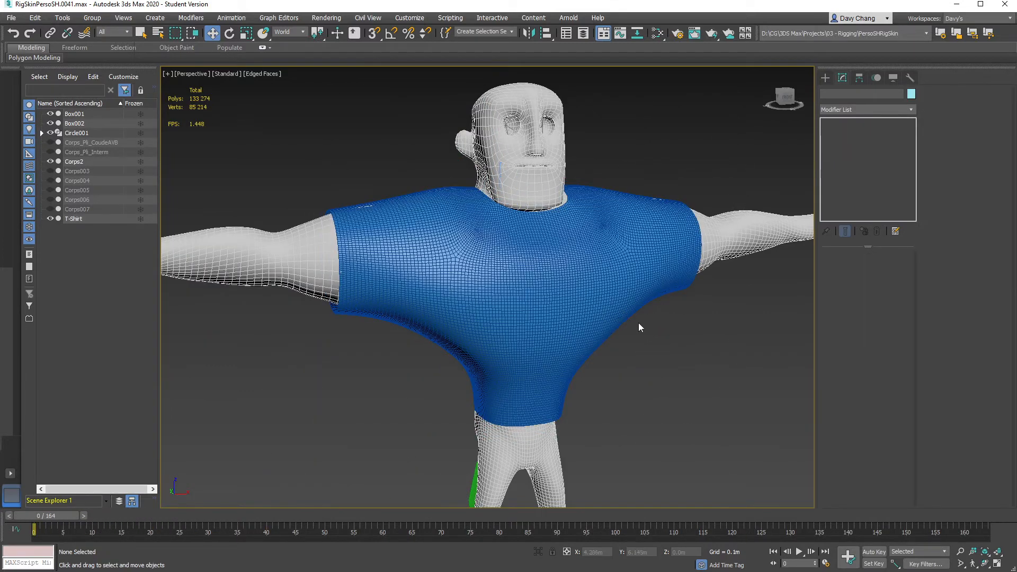
pyautogui.click(594, 318)
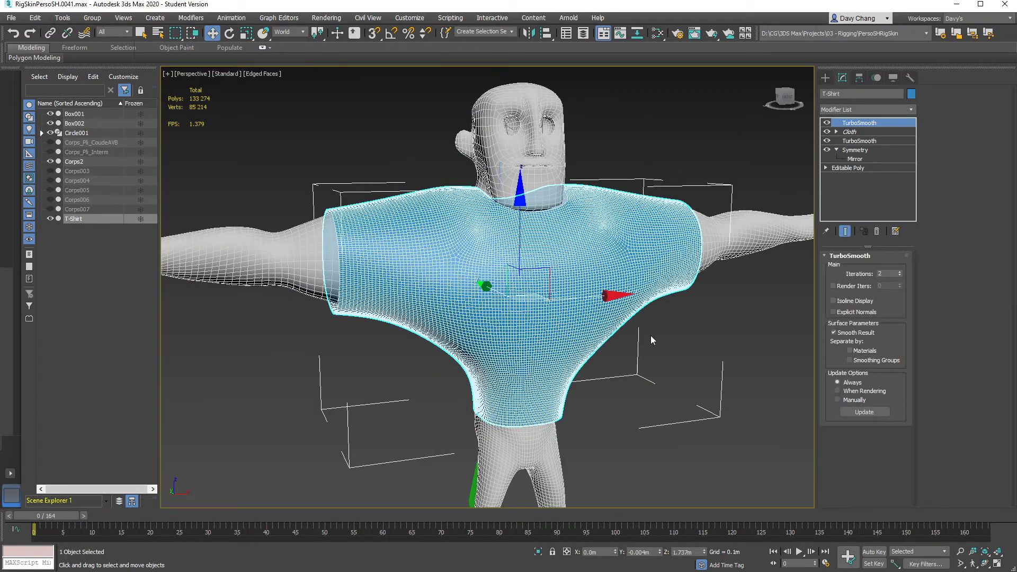
pyautogui.click(850, 133)
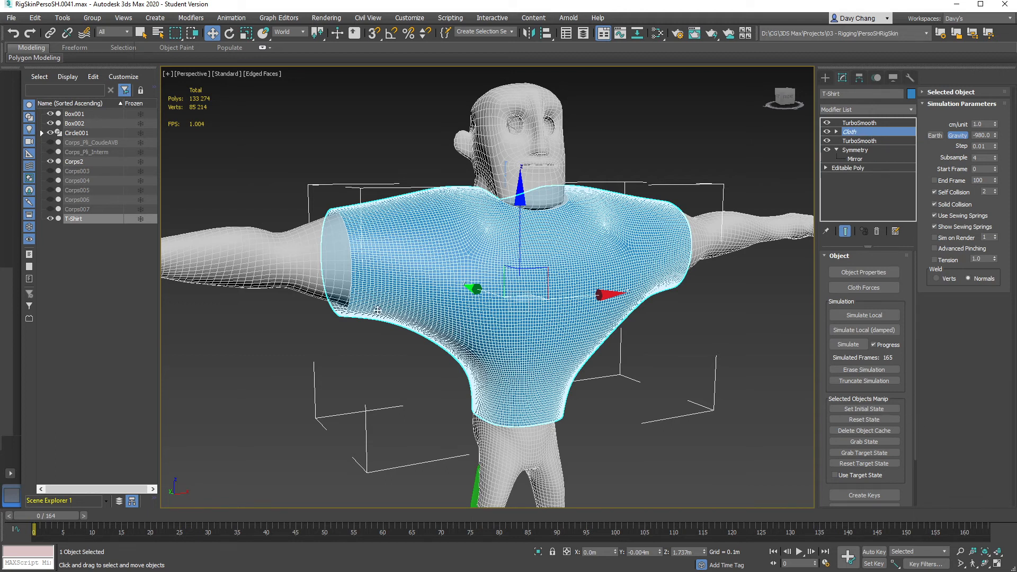
# Save the scene as the next incremental version, RigSkinPersoSH.0042.max.
pyautogui.click(11, 18)
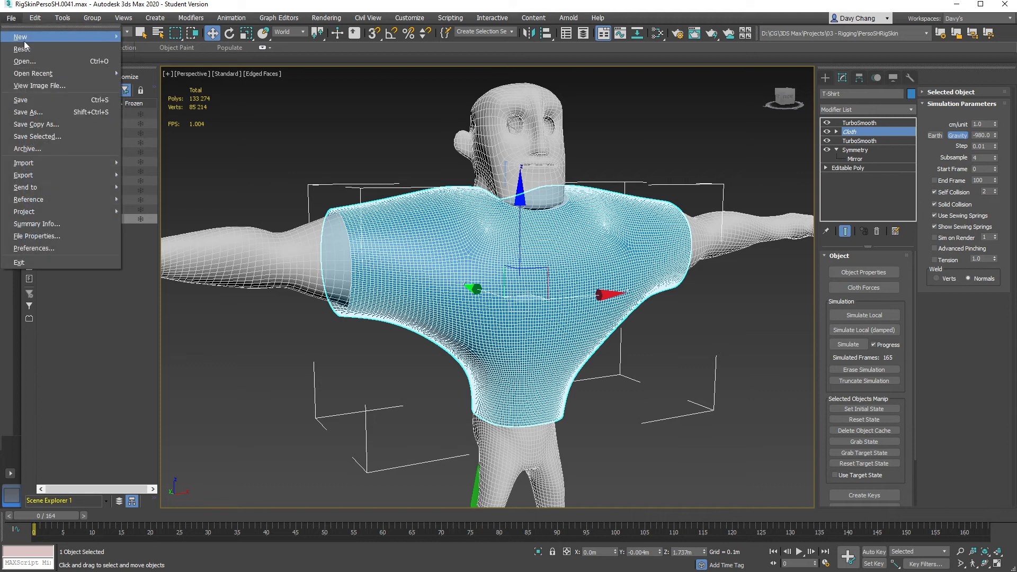
pyautogui.click(48, 112)
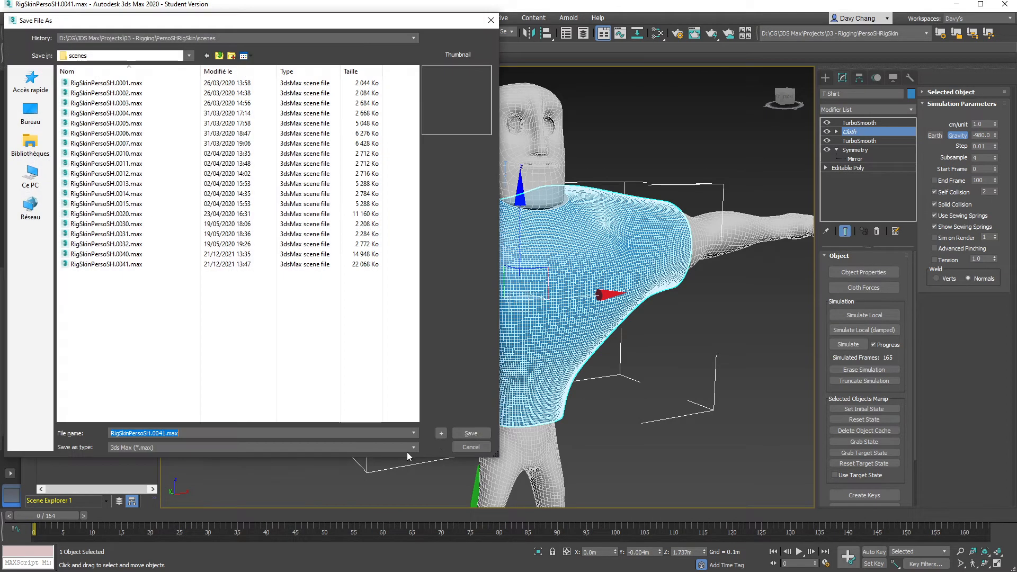
pyautogui.click(443, 433)
# Bake the Cloth simulation into the T-Shirt with Create Keys at frame 0 and accept that it cannot be undone.
pyautogui.scroll(-2, 821, 422)
pyautogui.scroll(-1, 821, 422)
pyautogui.click(872, 451)
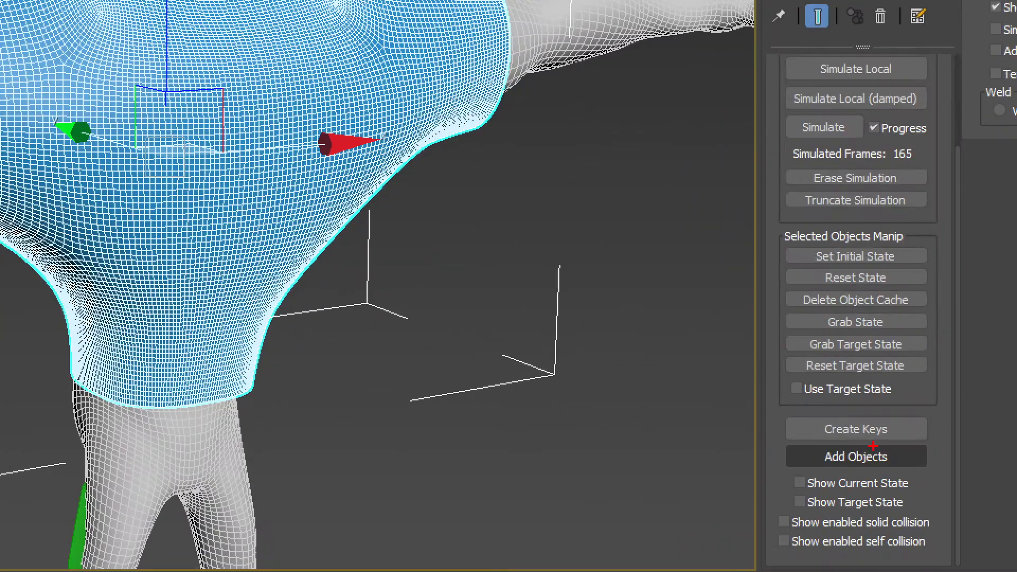
pyautogui.moveTo(789, 422); pyautogui.dragTo(874, 410)
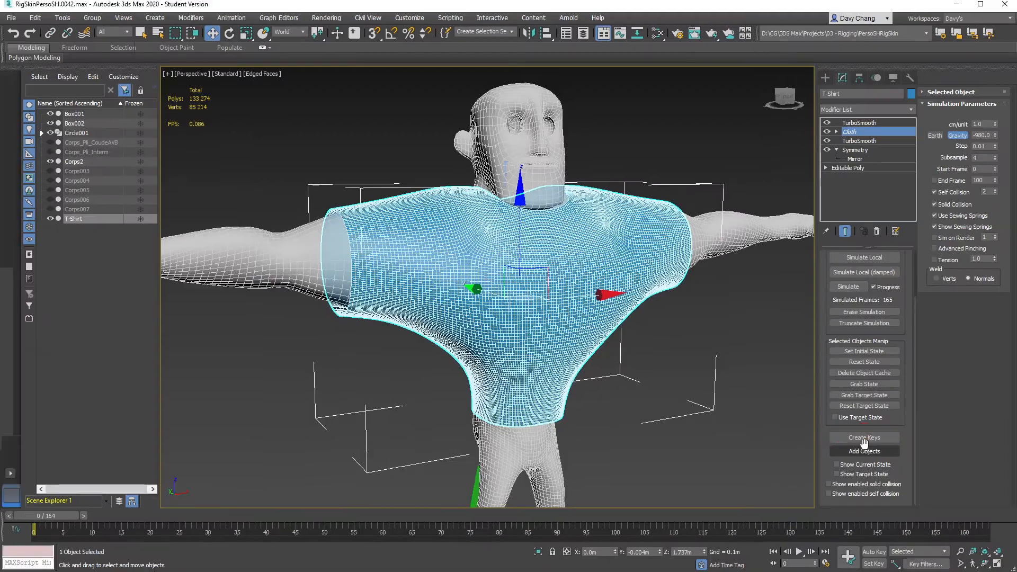
pyautogui.moveTo(50, 515)
pyautogui.mouseDown()
pyautogui.moveTo(485, 525)
pyautogui.moveTo(32, 514)
pyautogui.mouseUp()
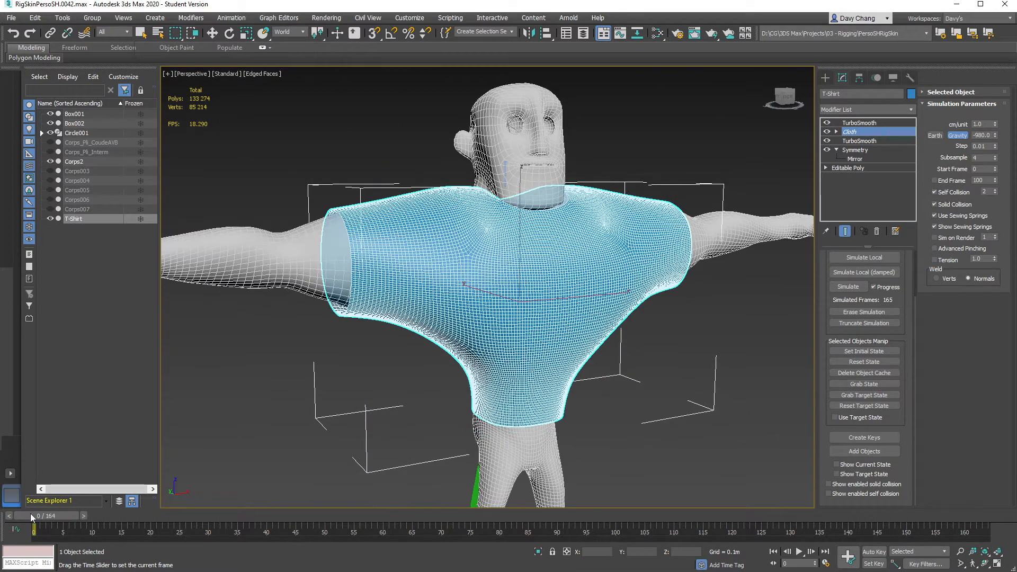
pyautogui.press('w')
pyautogui.click(879, 437)
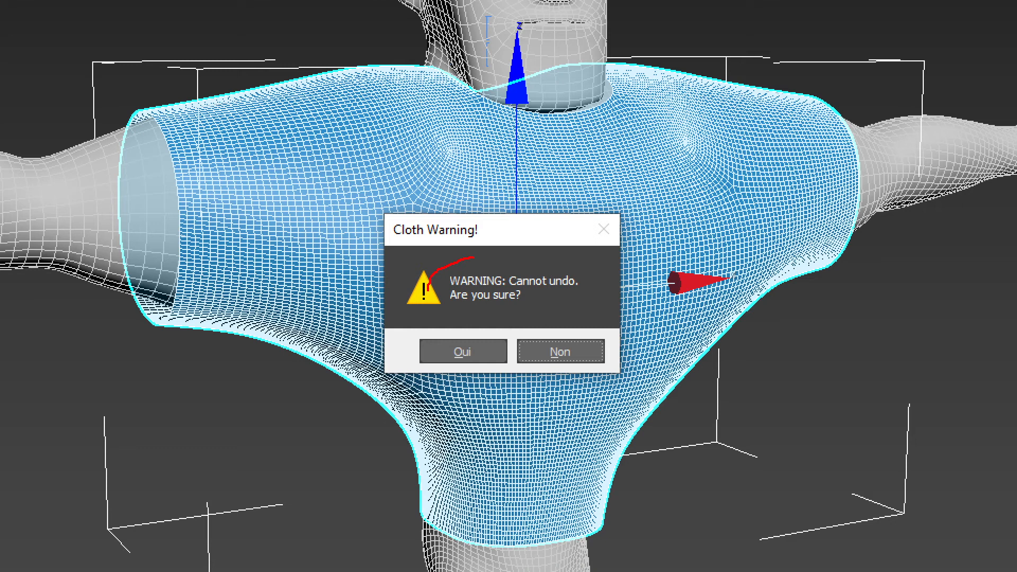
pyautogui.moveTo(633, 253); pyautogui.dragTo(708, 226)
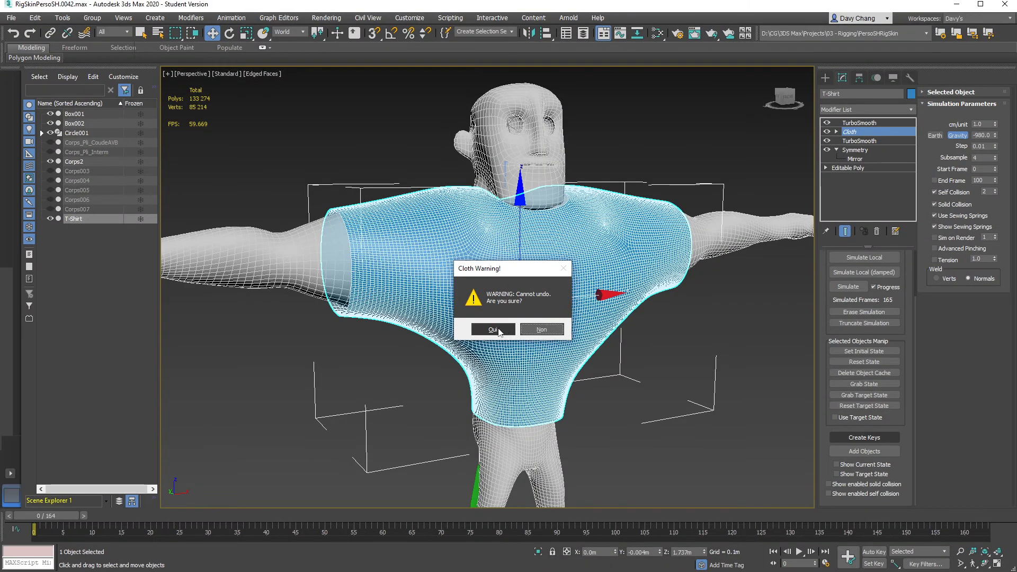
pyautogui.click(462, 352)
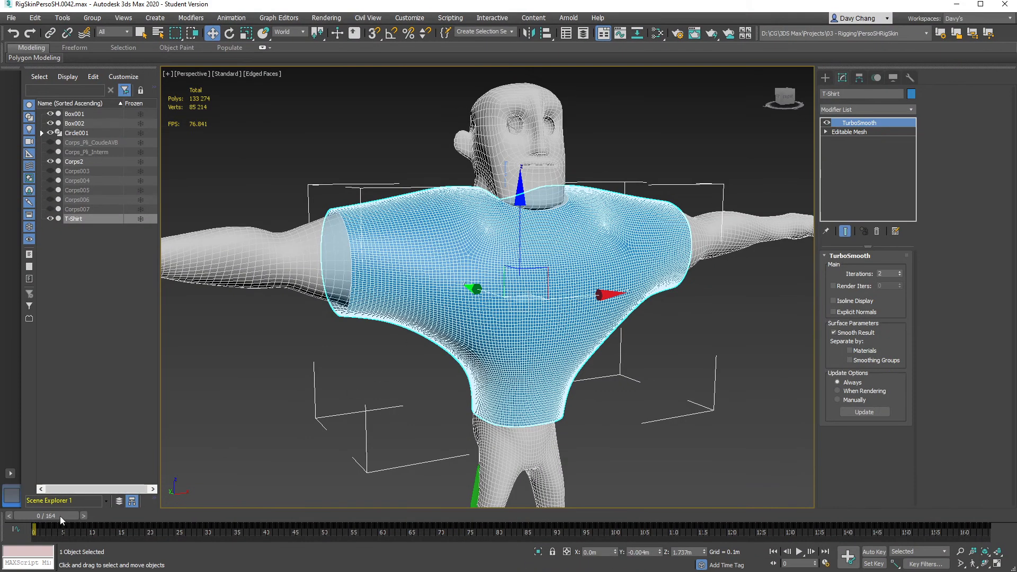
# Scrub the baked animation to frame 104 and enter Vertex level on the T-Shirt's Editable Mesh near the bent arm's sleeve.
pyautogui.moveTo(47, 517); pyautogui.dragTo(200, 522)
pyautogui.moveTo(217, 523); pyautogui.dragTo(639, 536)
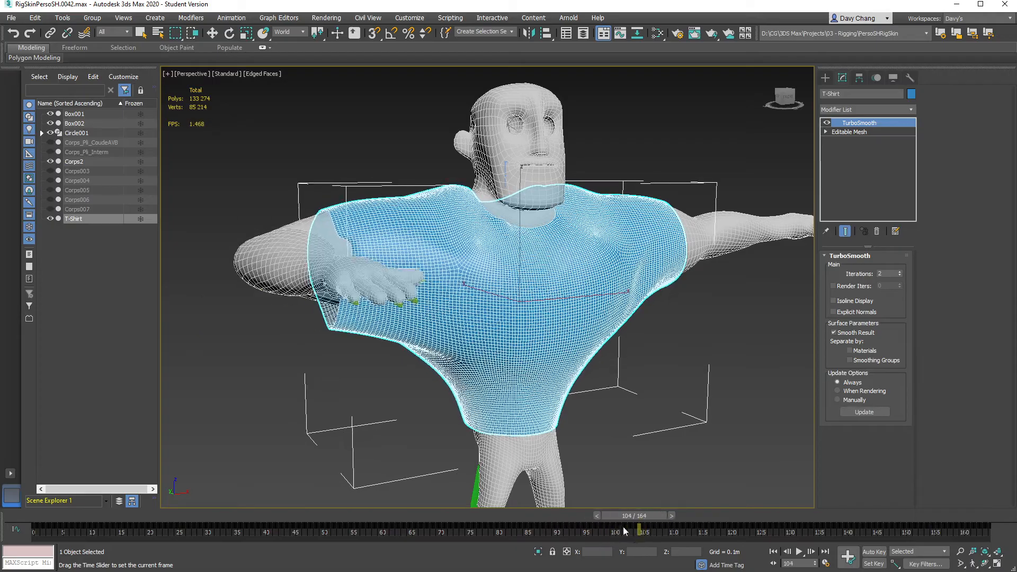
pyautogui.press('w')
pyautogui.scroll(8, 350, 229)
pyautogui.keyDown('alt'); pyautogui.moveTo(350, 229); pyautogui.dragTo(454, 266, button='middle'); pyautogui.keyUp('alt')
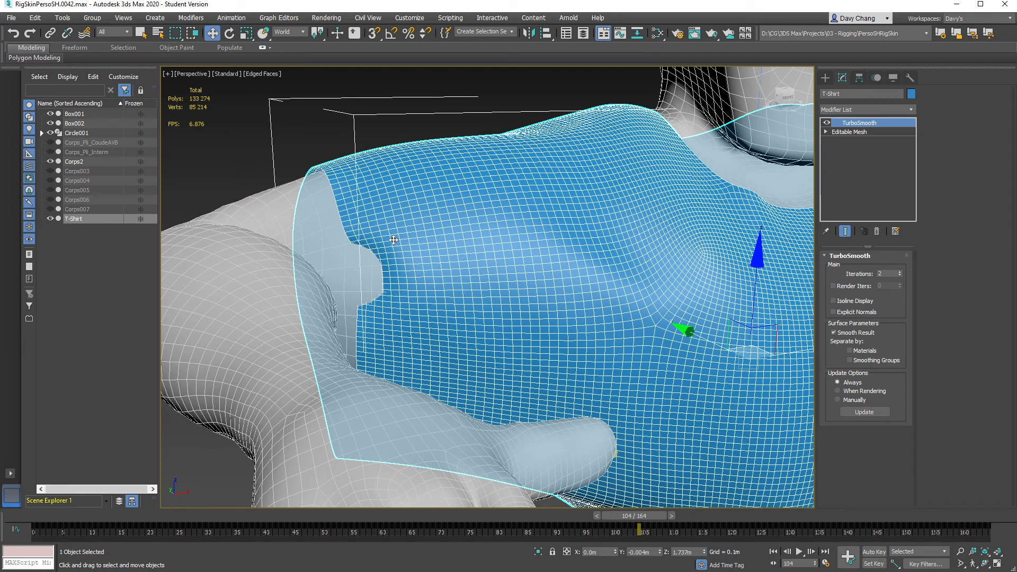
pyautogui.click(866, 135)
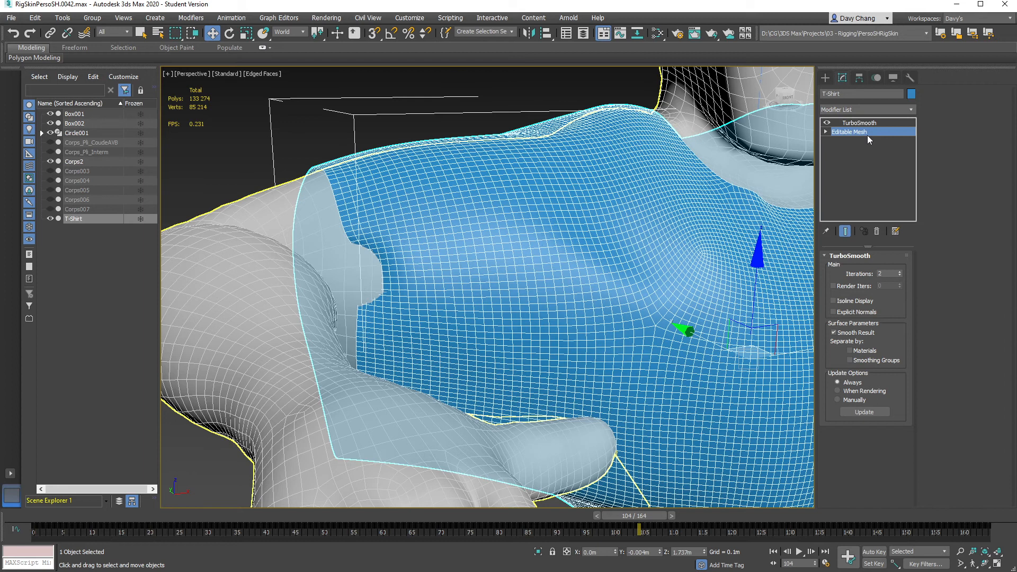
pyautogui.click(839, 271)
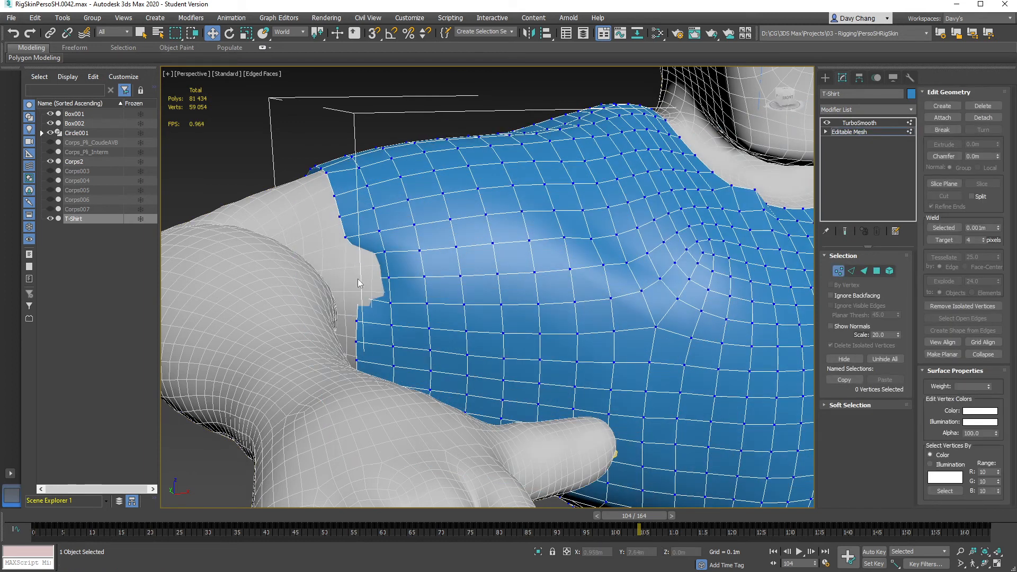
# Select the vertex on the sleeve edge that sinks into the arm, temporarily hiding the Corps2 body to find it.
pyautogui.keyDown('alt'); pyautogui.moveTo(357, 279); pyautogui.dragTo(386, 288, button='middle'); pyautogui.keyUp('alt')
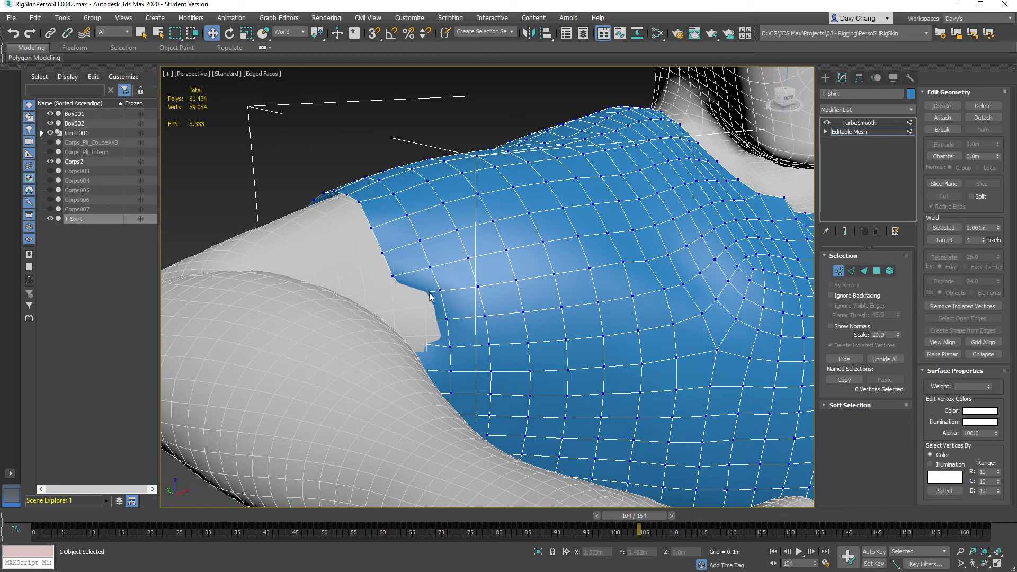
pyautogui.click(425, 321)
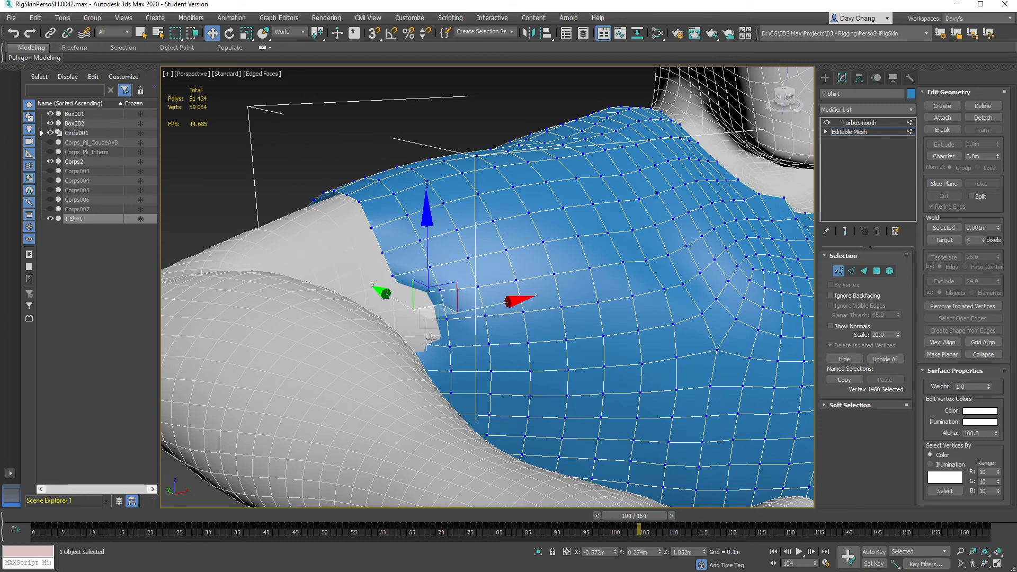
pyautogui.scroll(3, 447, 310)
pyautogui.keyDown('alt'); pyautogui.moveTo(447, 309); pyautogui.dragTo(447, 332, button='middle'); pyautogui.keyUp('alt')
pyautogui.keyDown('alt'); pyautogui.moveTo(564, 350); pyautogui.dragTo(504, 318, button='middle'); pyautogui.keyUp('alt')
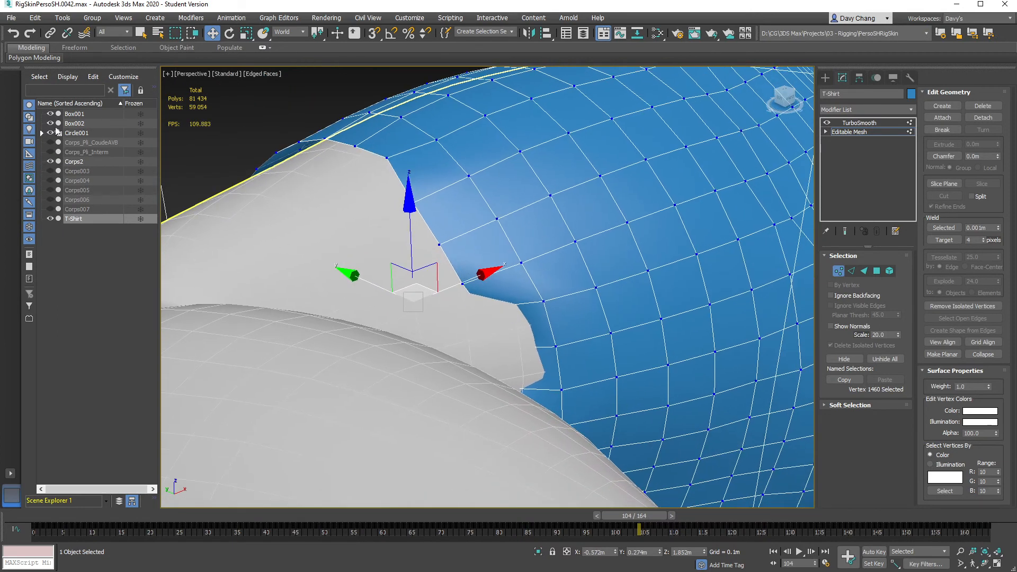
pyautogui.click(50, 162)
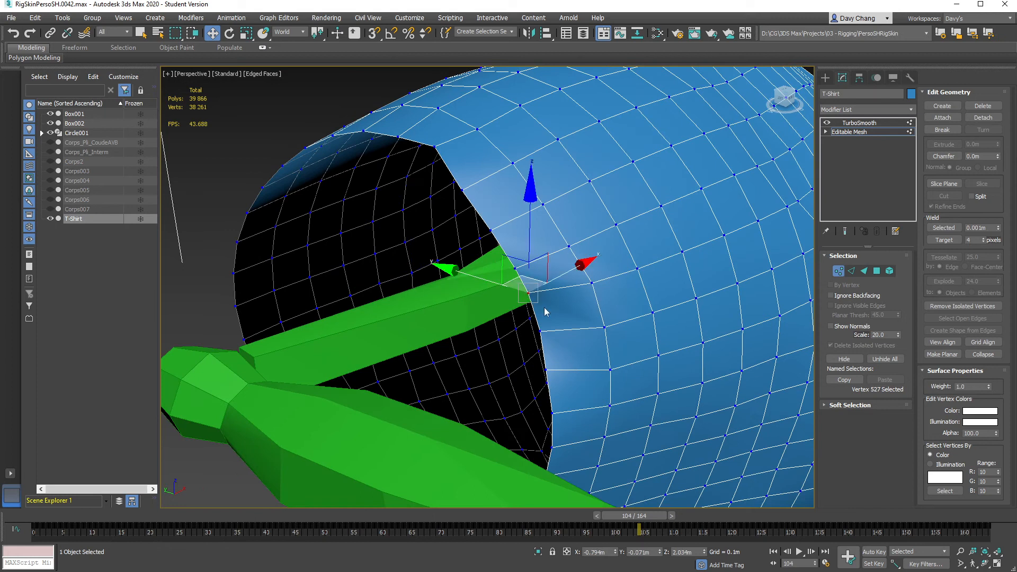
pyautogui.click(51, 162)
# Turn on Auto Key and pull the sunken sleeve-edge vertices out over the arm at frame 104.
pyautogui.keyDown('alt'); pyautogui.moveTo(477, 297); pyautogui.dragTo(552, 319, button='middle'); pyautogui.keyUp('alt')
pyautogui.moveTo(577, 303); pyautogui.dragTo(555, 307)
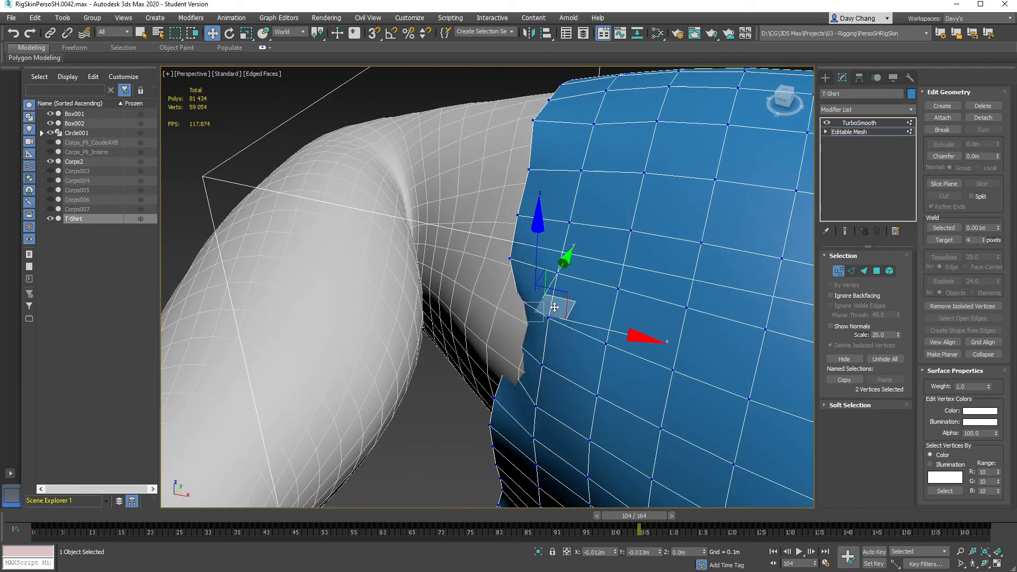
pyautogui.keyDown('alt'); pyautogui.moveTo(541, 308); pyautogui.dragTo(523, 336, button='middle'); pyautogui.keyUp('alt')
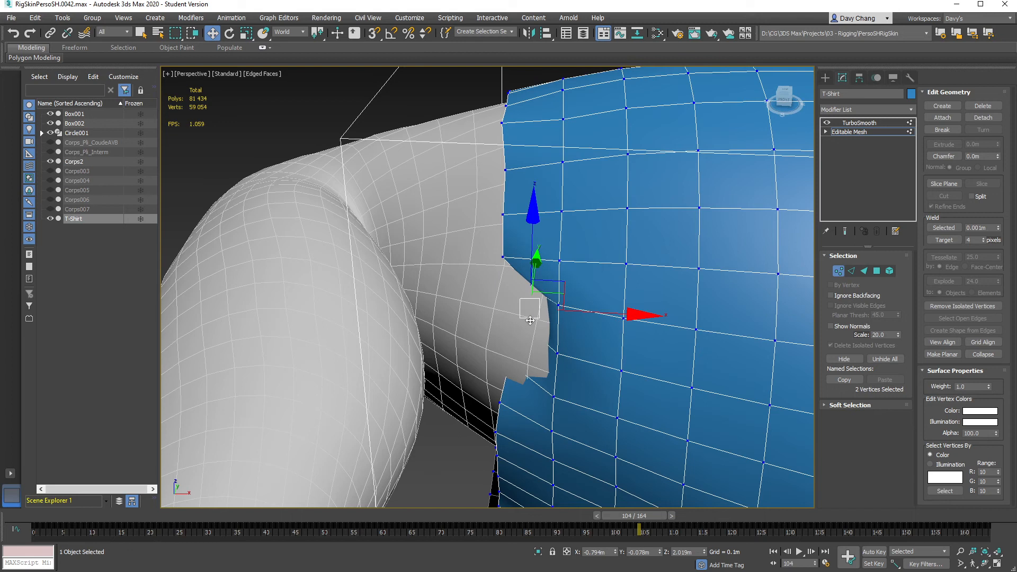
pyautogui.press('n')
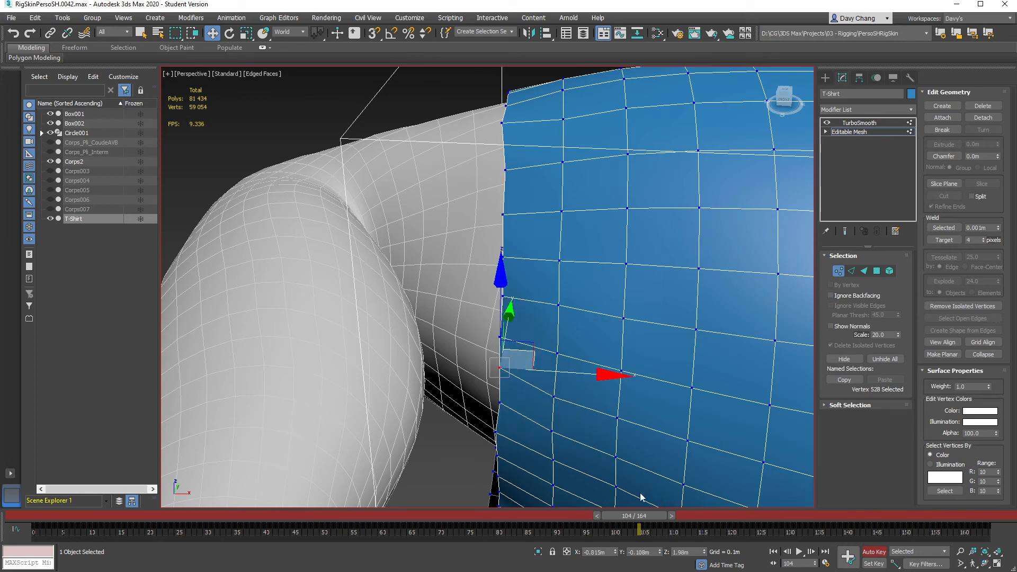
# Step back to frame 103, leave Vertex level and deselect the T-Shirt with the upper body in view.
pyautogui.moveTo(640, 521)
pyautogui.mouseDown()
pyautogui.moveTo(612, 516)
pyautogui.moveTo(676, 506)
pyautogui.moveTo(591, 509)
pyautogui.moveTo(653, 507)
pyautogui.moveTo(630, 510)
pyautogui.mouseUp()
pyautogui.press('w')
pyautogui.scroll(-10, 490, 326)
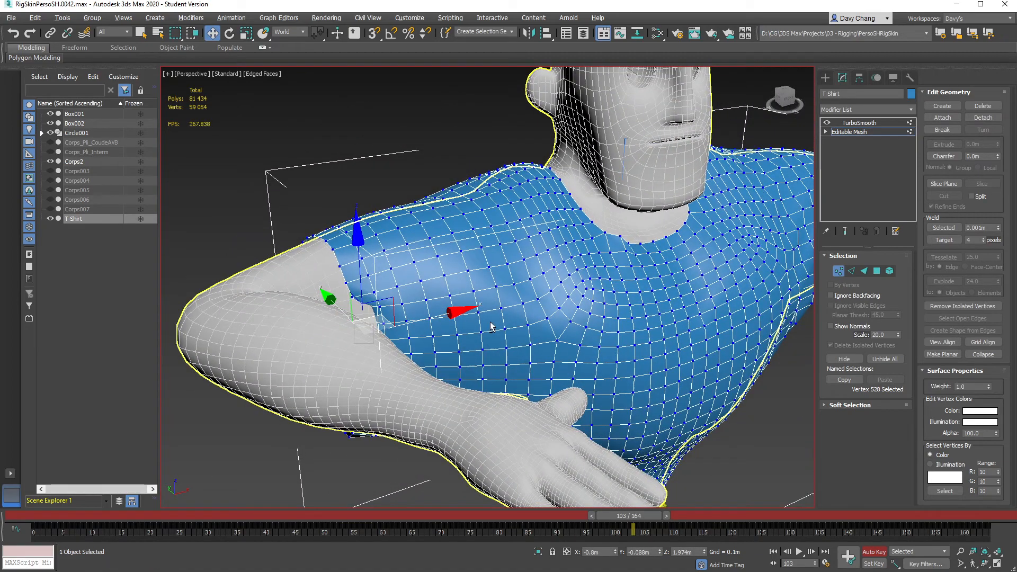
pyautogui.keyDown('alt'); pyautogui.moveTo(491, 327); pyautogui.dragTo(586, 327, button='middle'); pyautogui.keyUp('alt')
pyautogui.scroll(-3, 477, 318)
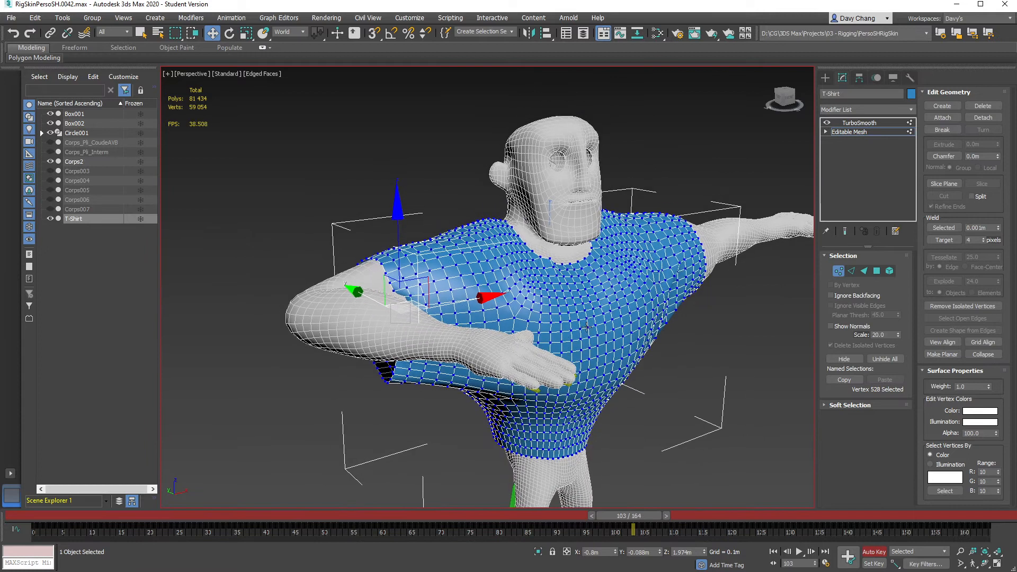
pyautogui.click(837, 271)
pyautogui.click(671, 406)
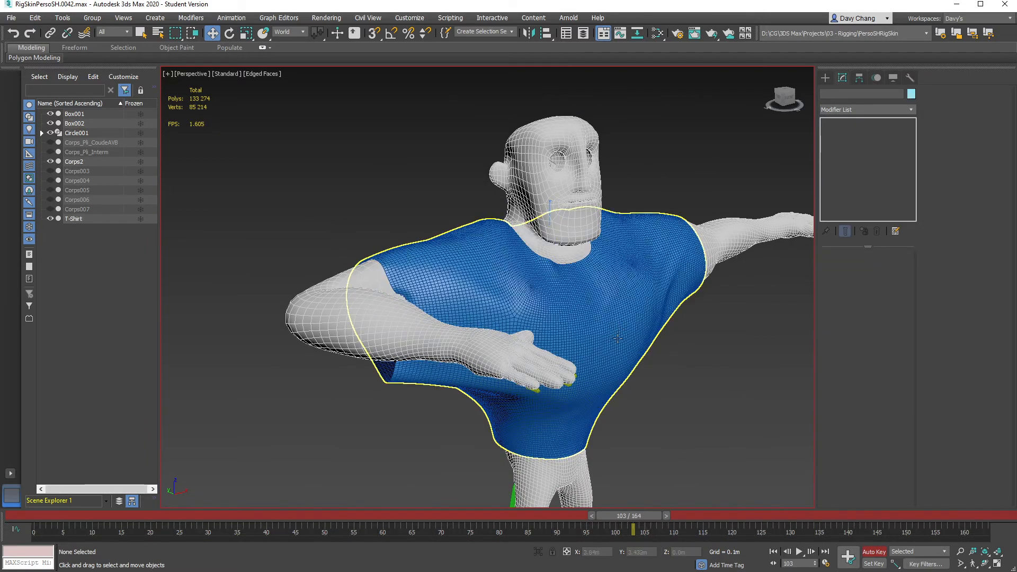
# Rewind the baked animation to frame 0, turn off the edged faces display and start playback.
pyautogui.keyDown('alt'); pyautogui.moveTo(565, 342); pyautogui.dragTo(533, 318, button='middle'); pyautogui.keyUp('alt')
pyautogui.scroll(2, 551, 328)
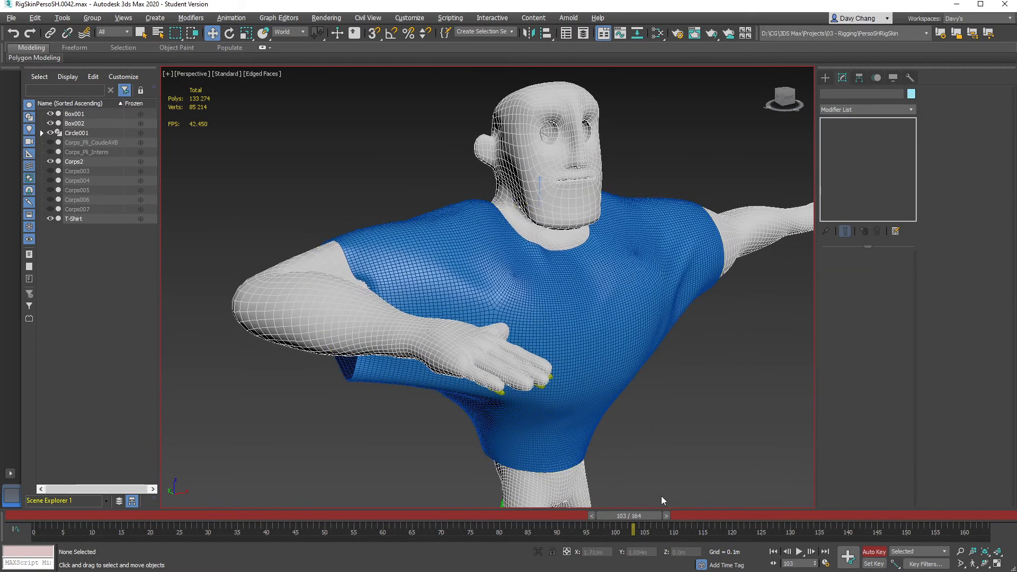
pyautogui.moveTo(630, 514); pyautogui.dragTo(33, 516)
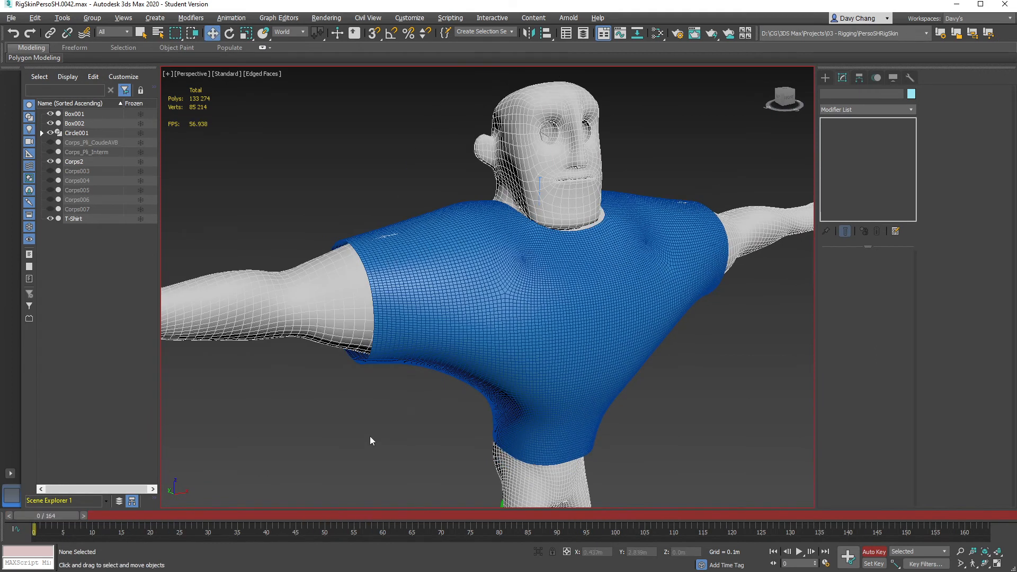
pyautogui.press('F4')
pyautogui.press('/')
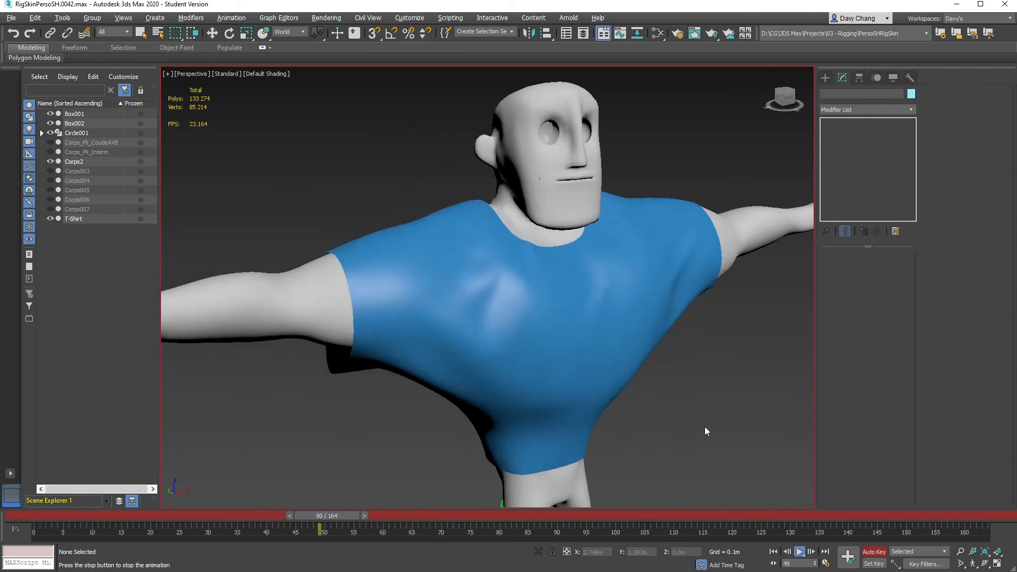
# Review the T-Shirt's motion from the front, back and three-quarter angles during playback, and stop the animation.
pyautogui.keyDown('alt'); pyautogui.moveTo(691, 395); pyautogui.dragTo(667, 370, button='middle'); pyautogui.keyUp('alt')
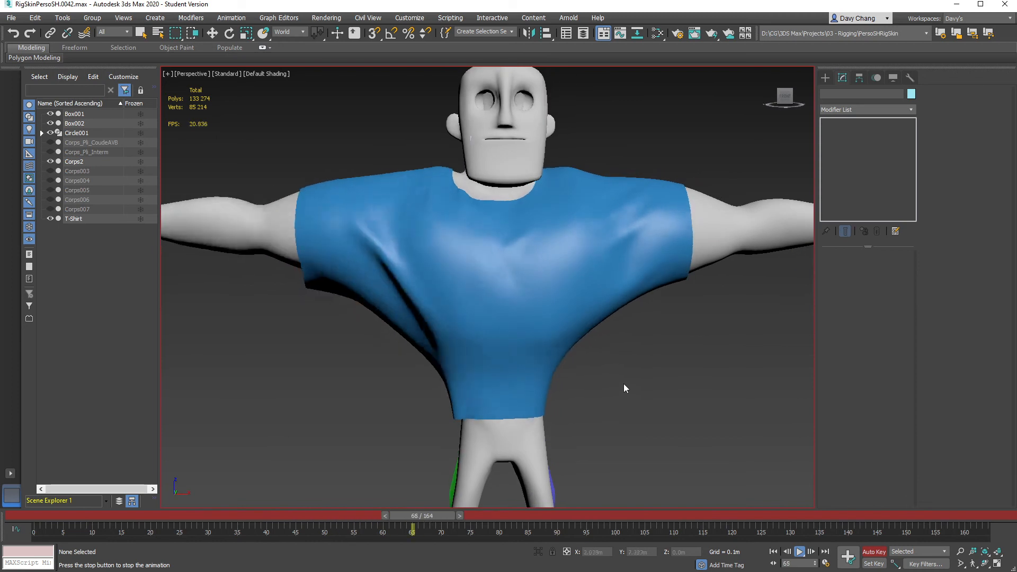
pyautogui.keyDown('alt'); pyautogui.moveTo(707, 367); pyautogui.dragTo(549, 374, button='middle'); pyautogui.keyUp('alt')
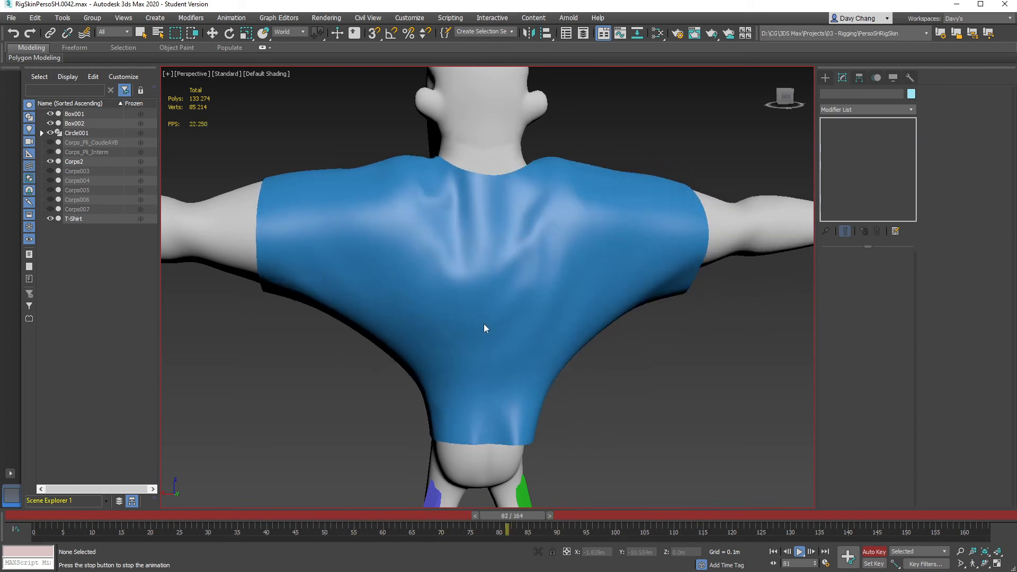
pyautogui.keyDown('alt'); pyautogui.moveTo(462, 340); pyautogui.dragTo(548, 282, button='middle'); pyautogui.keyUp('alt')
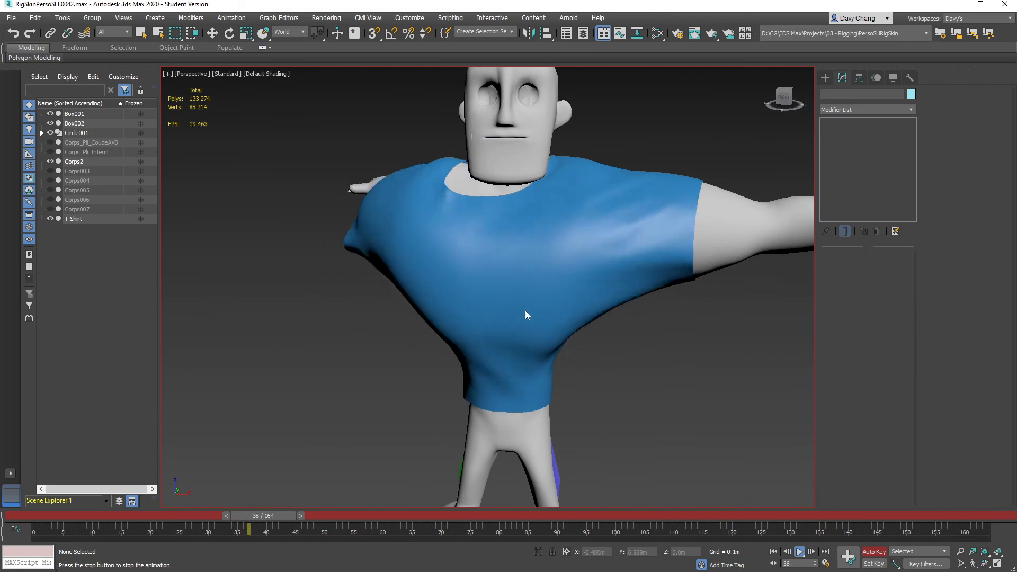
pyautogui.keyDown('alt'); pyautogui.moveTo(518, 323); pyautogui.dragTo(539, 332, button='middle'); pyautogui.keyUp('alt')
pyautogui.scroll(1, 538, 333)
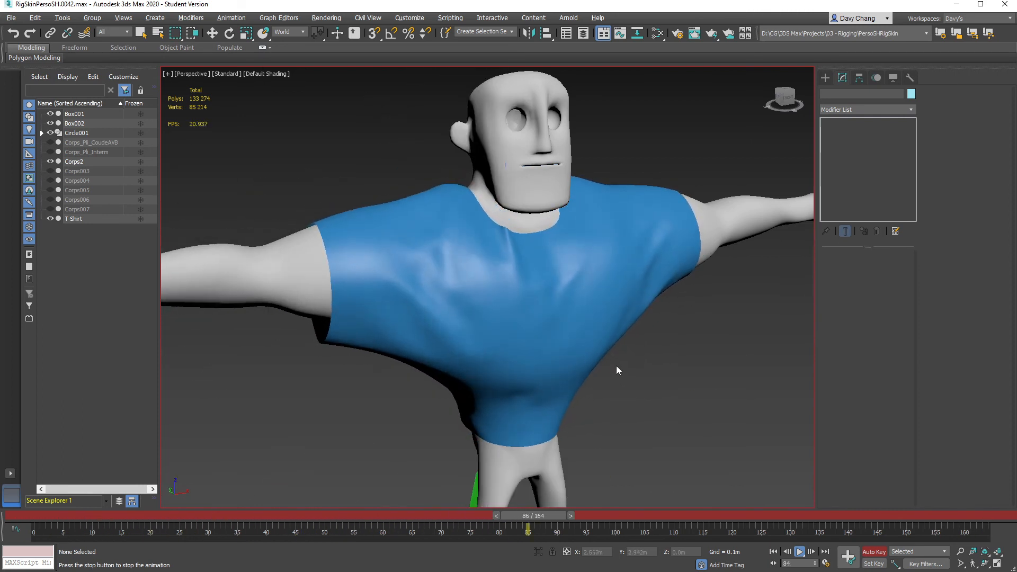
pyautogui.moveTo(593, 358)
pyautogui.keyDown('alt'); pyautogui.mouseDown(button='middle')
pyautogui.moveTo(575, 347)
pyautogui.moveTo(603, 359)
pyautogui.moveTo(545, 359)
pyautogui.moveTo(595, 353)
pyautogui.mouseUp(button='middle'); pyautogui.keyUp('alt')
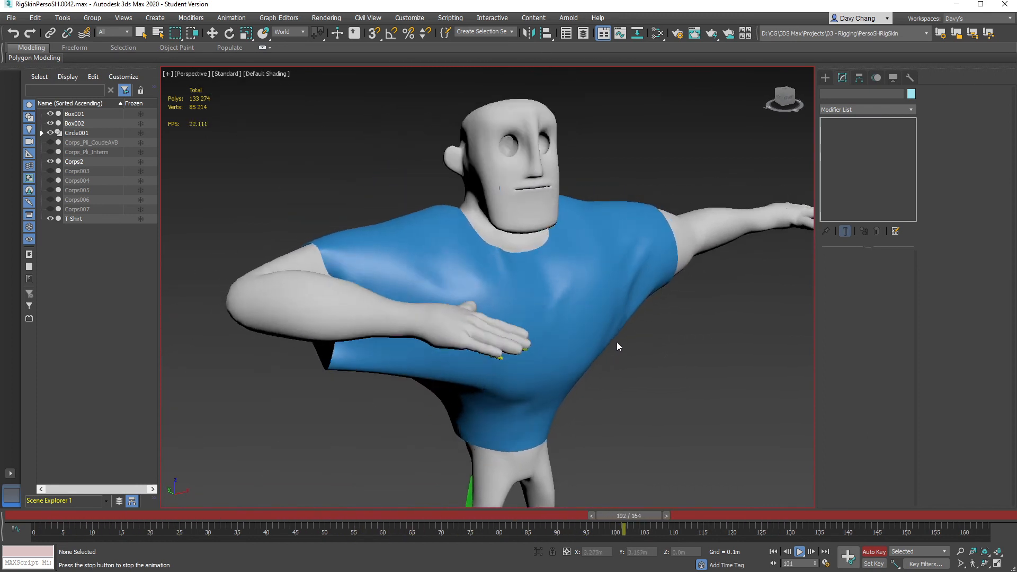
pyautogui.press('/')
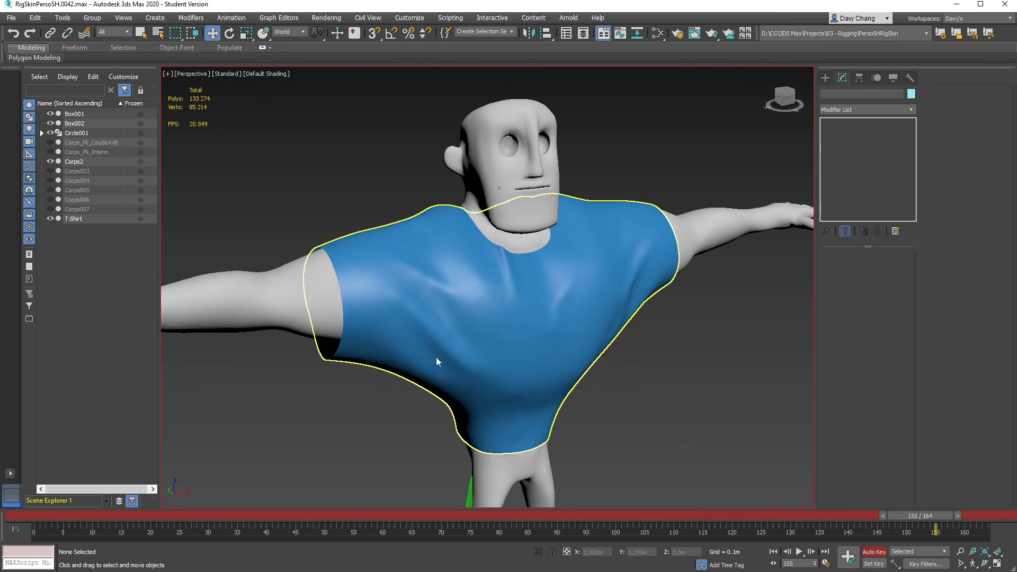
# Compare the modifier stacks of the Corps2 body and the T-Shirt.
pyautogui.click(271, 303)
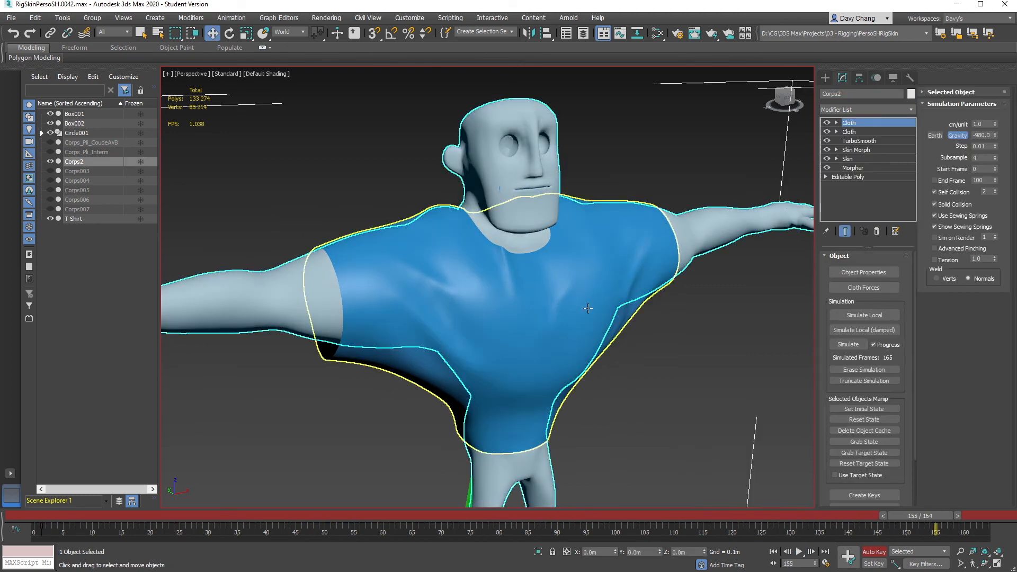
pyautogui.click(625, 316)
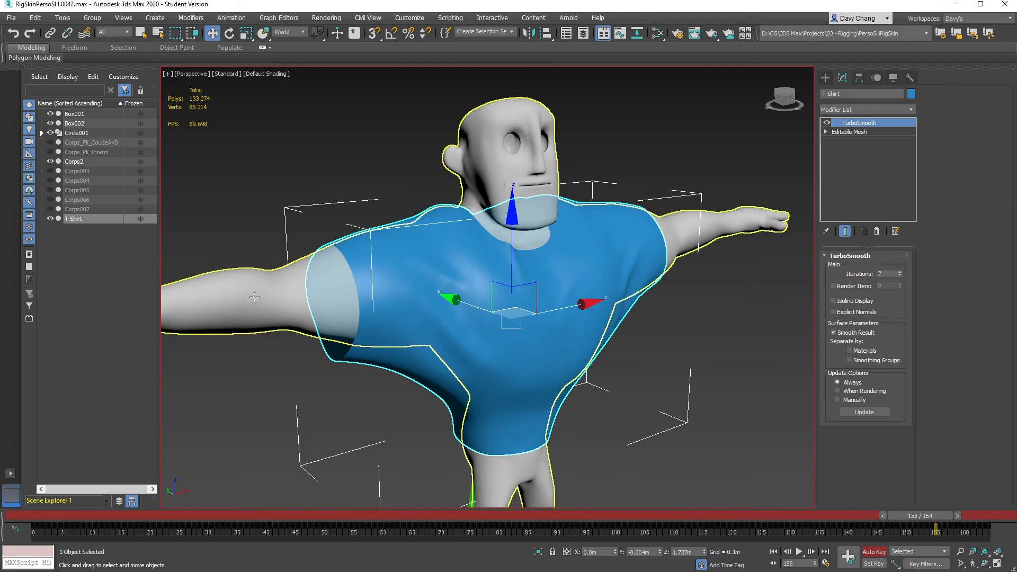
pyautogui.click(268, 289)
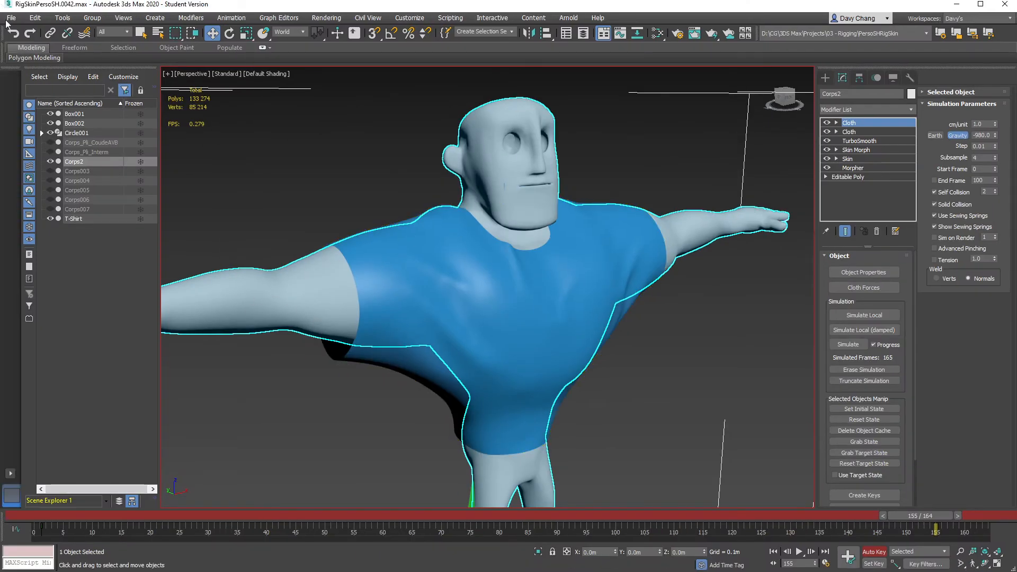
# Reopen the scene file RigSkinPersoSH.0042.max, discarding the unsaved changes.
pyautogui.click(11, 18)
pyautogui.click(33, 62)
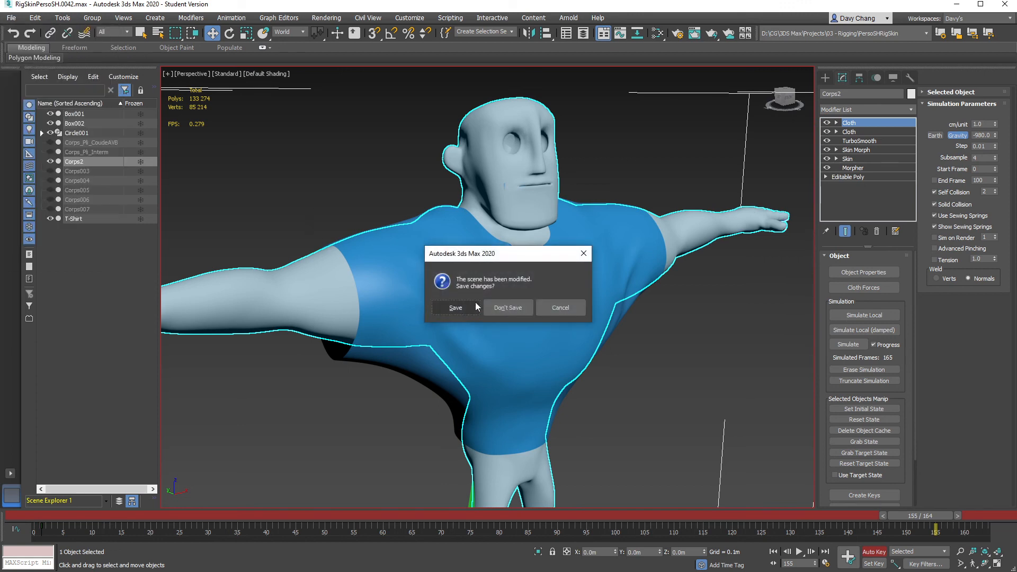
pyautogui.click(501, 304)
pyautogui.click(127, 274)
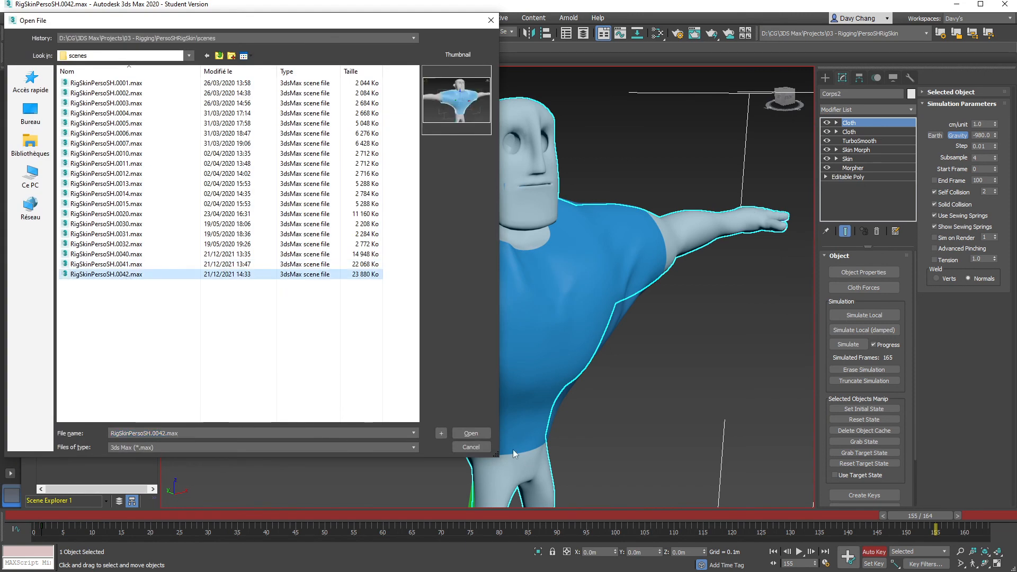
pyautogui.click(471, 433)
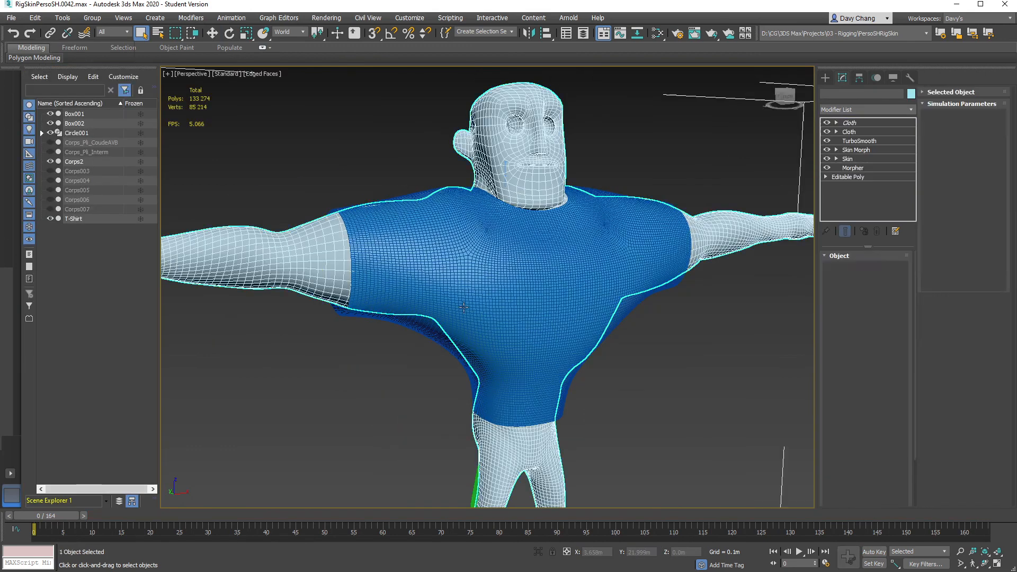
# Inspect the simulation objects listed in the Object Properties of both Cloth modifiers on Corps2.
pyautogui.keyDown('alt'); pyautogui.moveTo(509, 267); pyautogui.dragTo(575, 310, button='middle'); pyautogui.keyUp('alt')
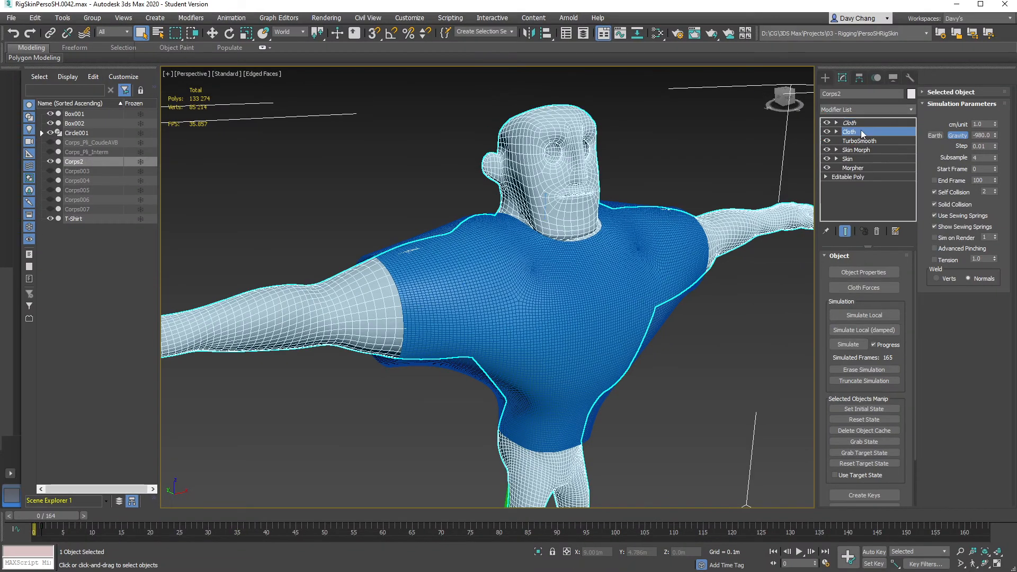
pyautogui.click(857, 273)
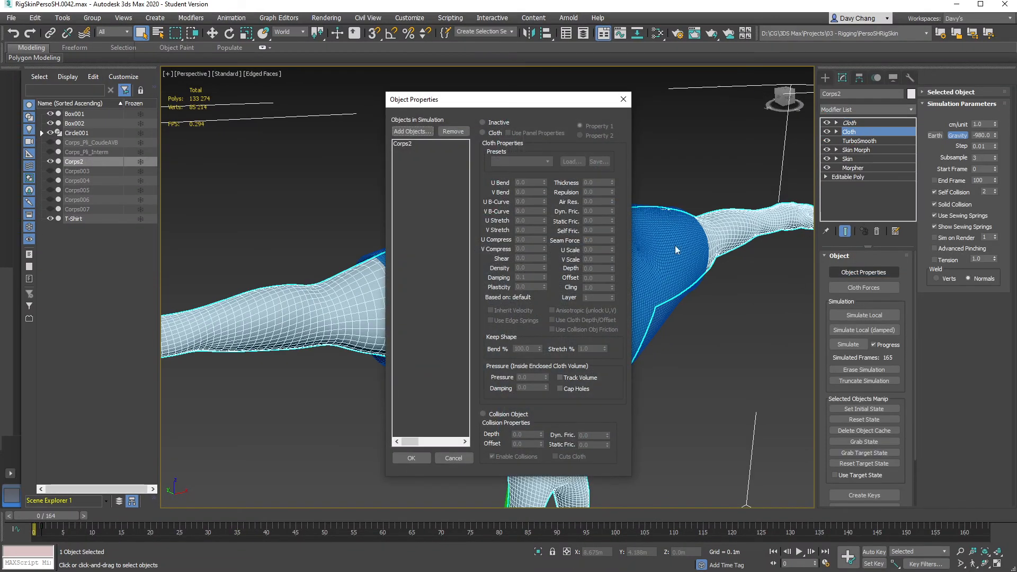
pyautogui.click(623, 105)
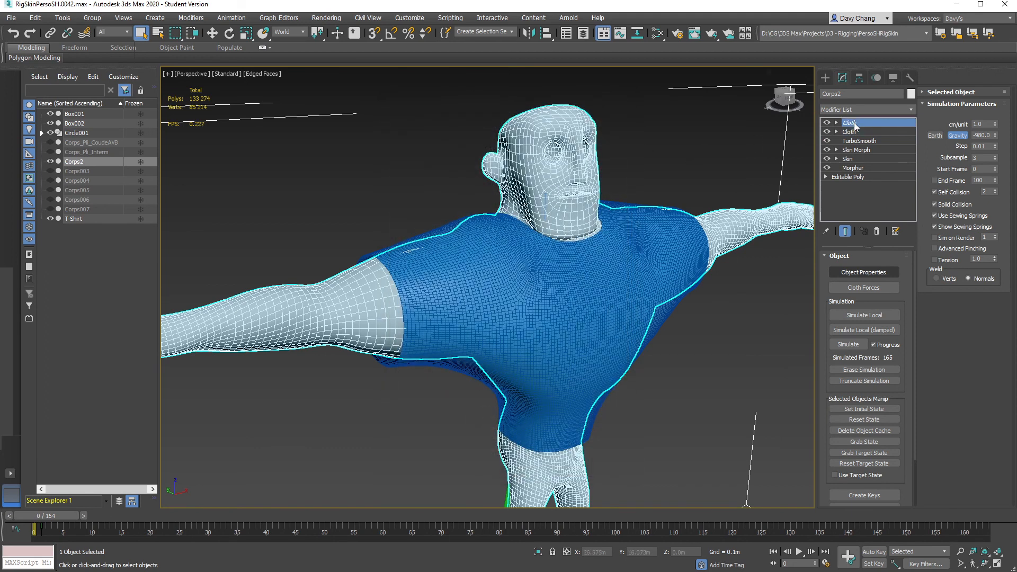
pyautogui.click(866, 271)
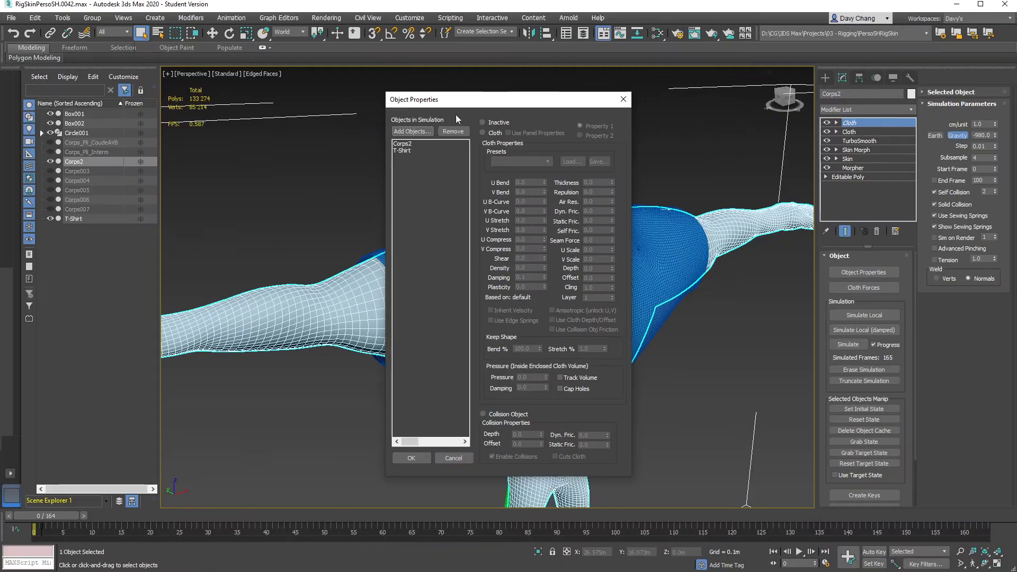
pyautogui.click(624, 99)
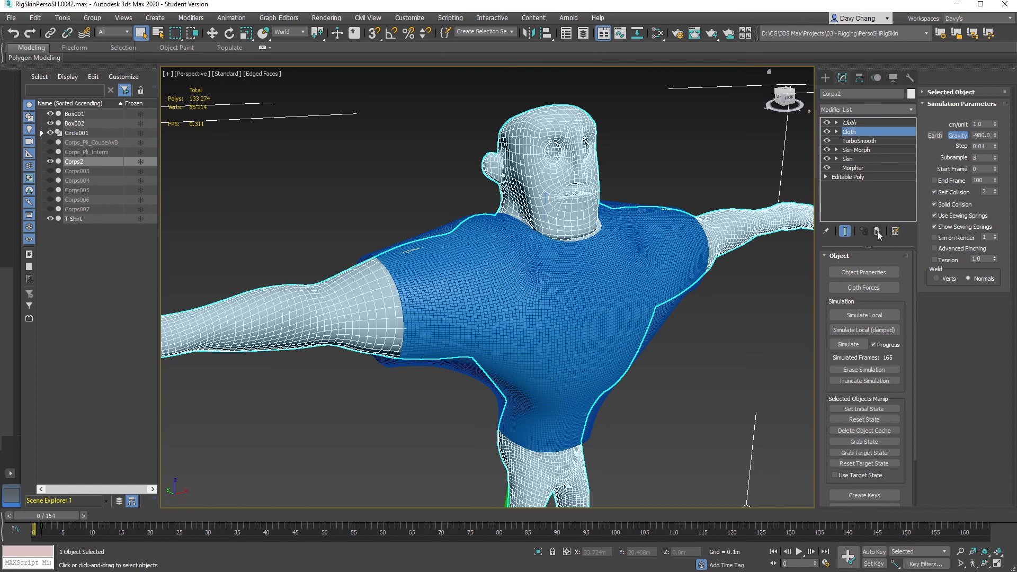
# Delete the lower Cloth modifier from Corps2 and scrub the timeline to check the simulation, returning to frame 0.
pyautogui.click(877, 231)
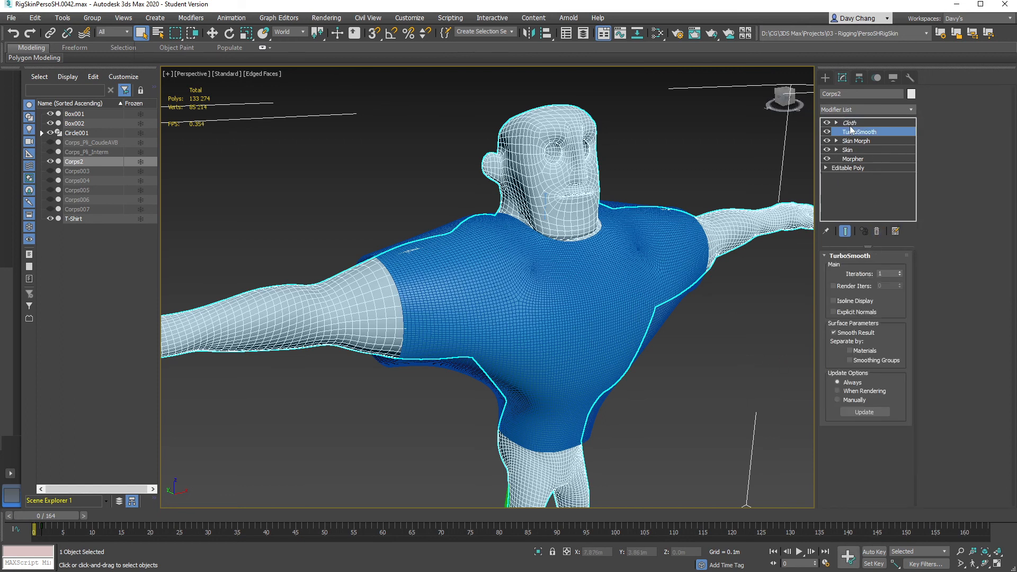
pyautogui.moveTo(67, 513); pyautogui.dragTo(752, 532)
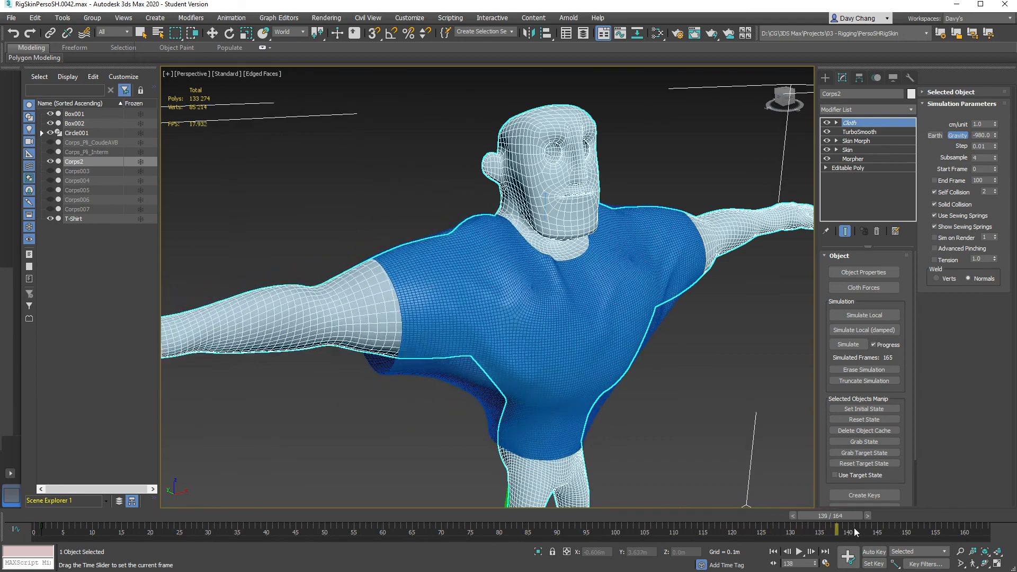
pyautogui.moveTo(655, 539); pyautogui.dragTo(27, 509)
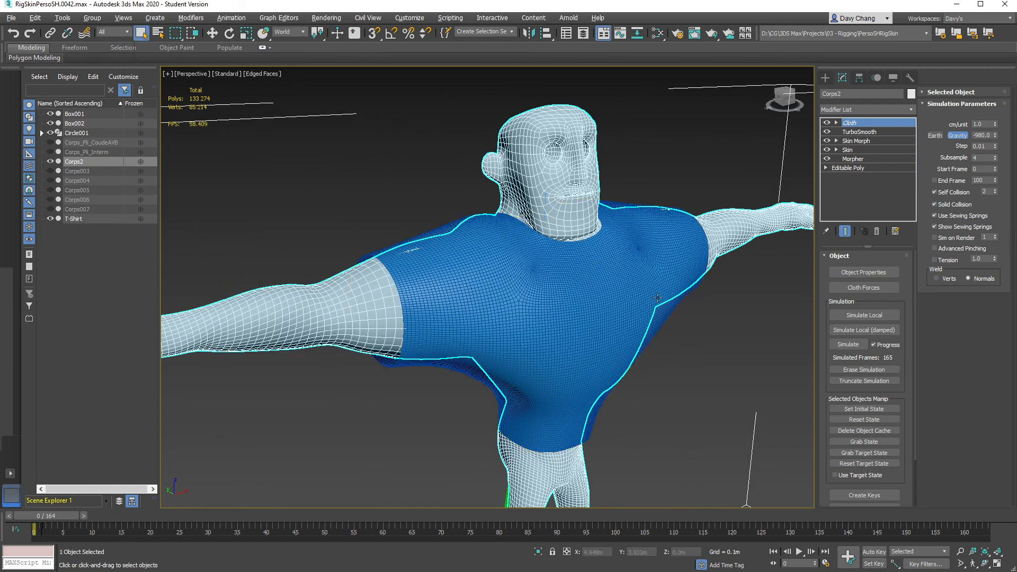
# Deselect Corps2, turn off edged faces and scrub through the shaded cloth simulation, finishing at frame 0.
pyautogui.click(709, 399)
pyautogui.press('F4')
pyautogui.keyDown('alt'); pyautogui.moveTo(637, 337); pyautogui.dragTo(457, 426, button='middle'); pyautogui.keyUp('alt')
pyautogui.moveTo(83, 520); pyautogui.dragTo(319, 529)
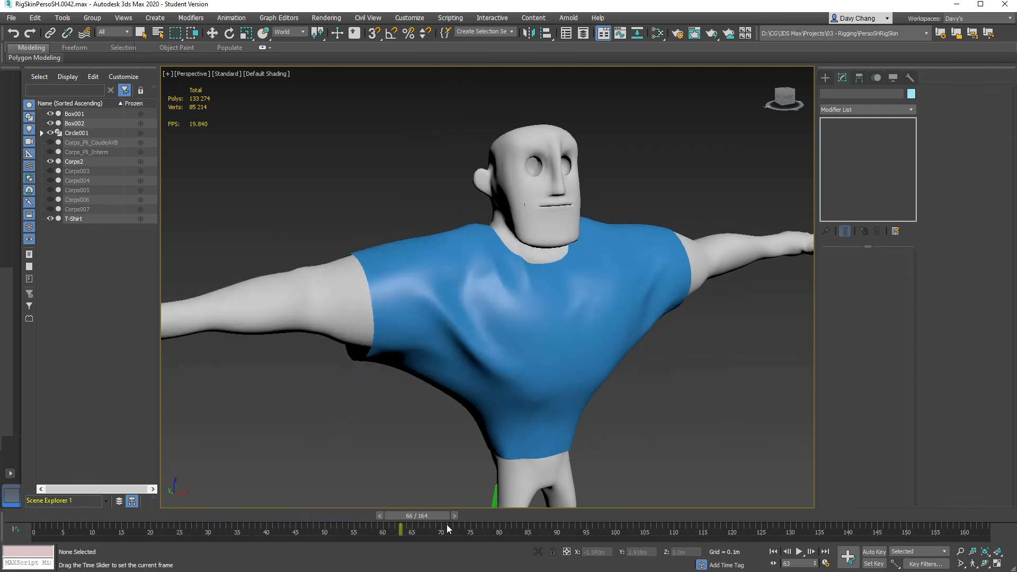
pyautogui.moveTo(557, 526); pyautogui.dragTo(663, 528)
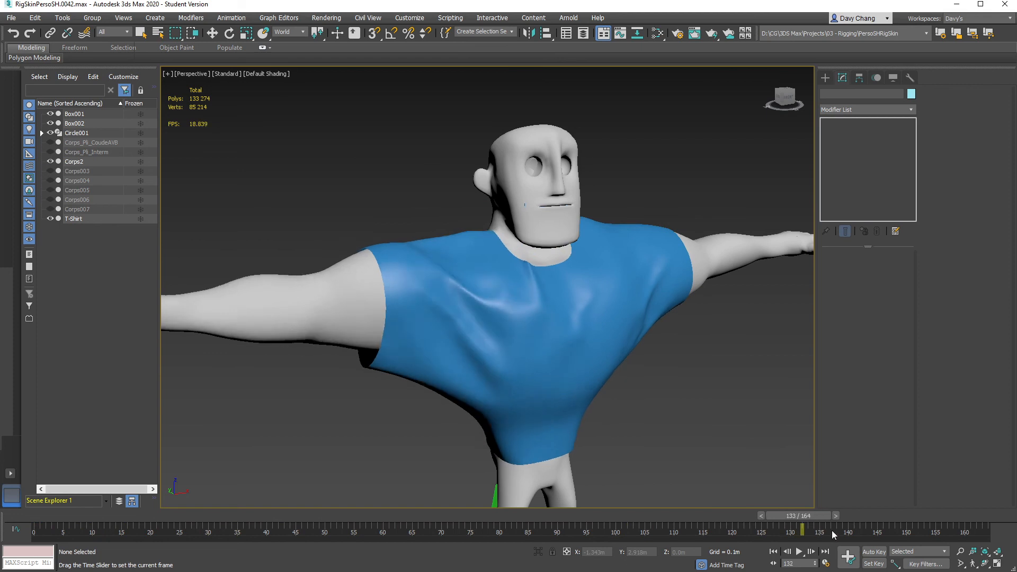
pyautogui.moveTo(915, 536); pyautogui.dragTo(34, 540)
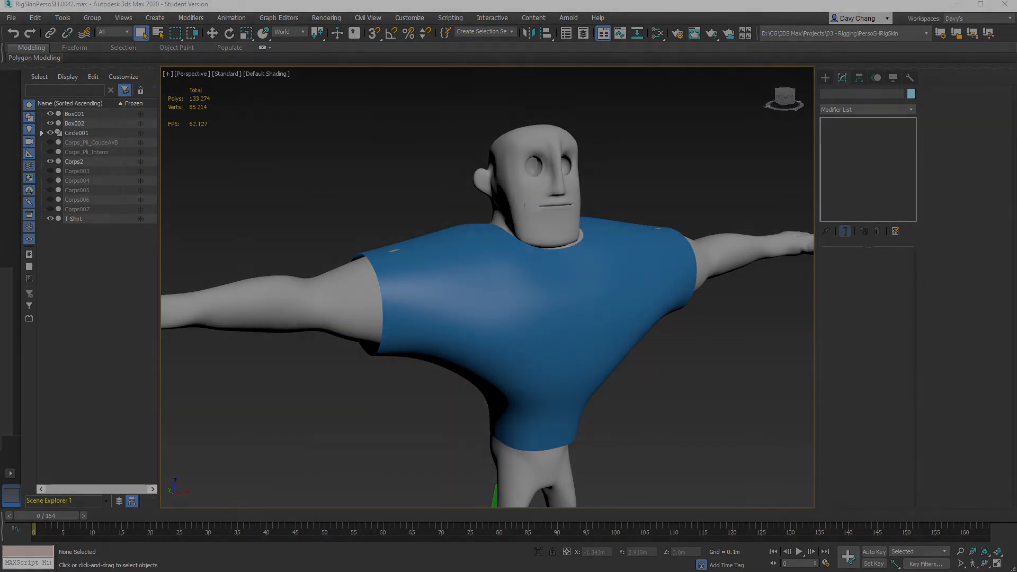